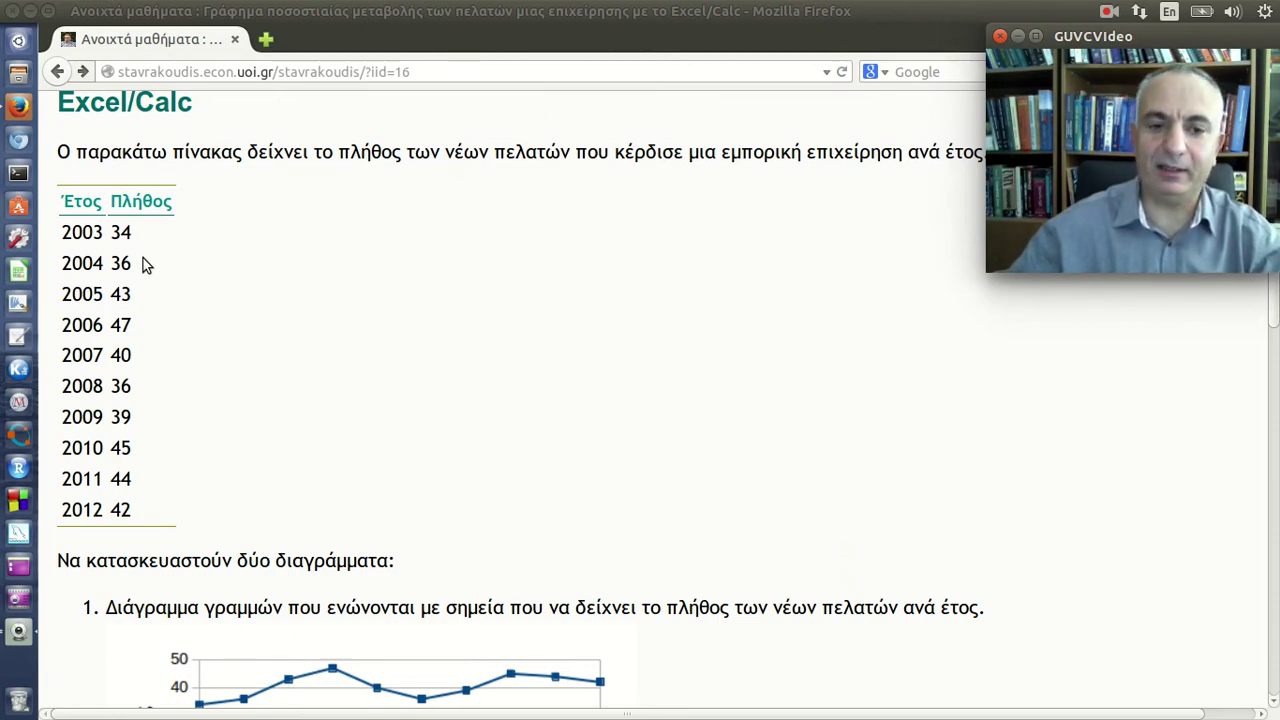
# Scroll through the Firefox course page to find the Έτος/Πλήθος data table
pyautogui.scroll(-1, 145, 260)
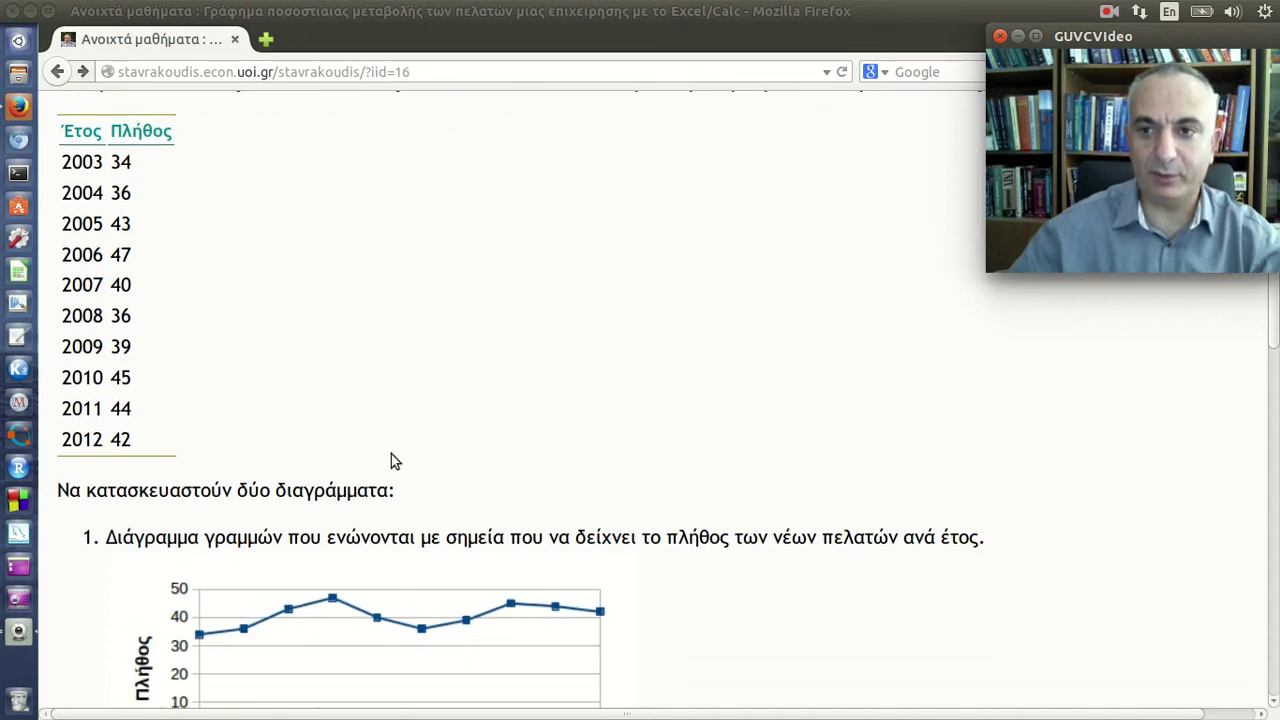
pyautogui.scroll(-2, 420, 400)
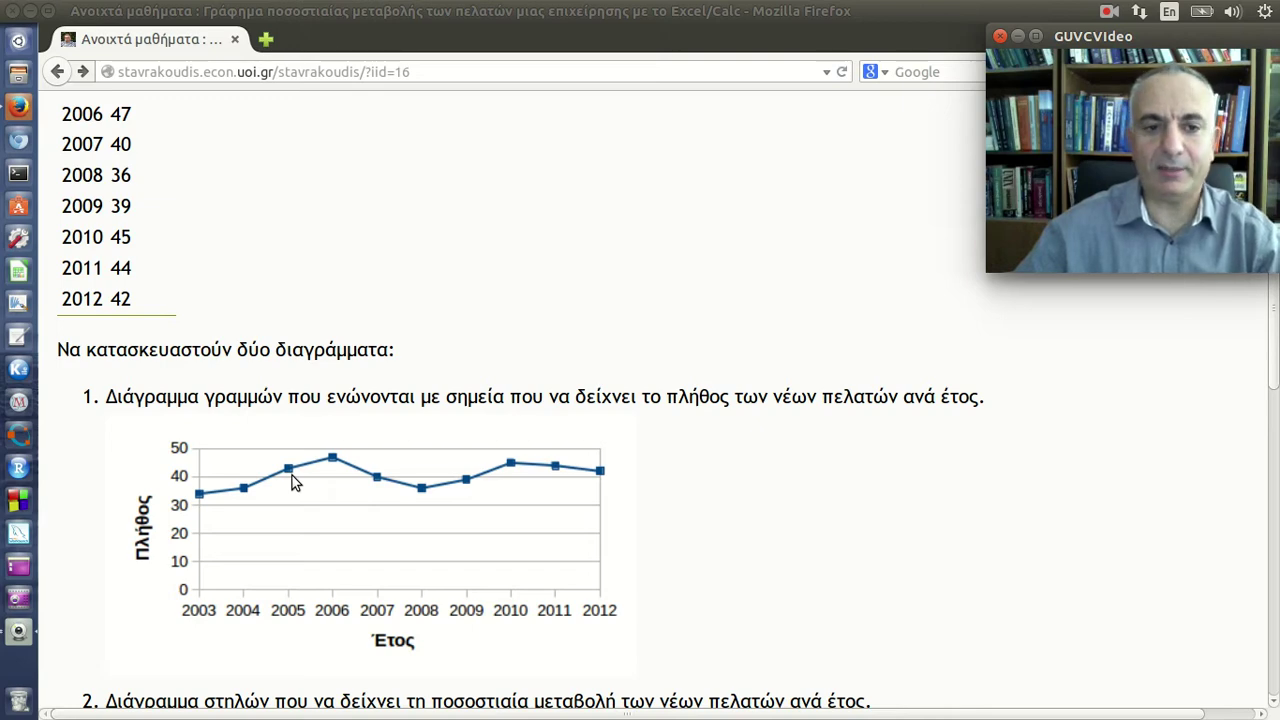
pyautogui.scroll(-1, 390, 455)
pyautogui.scroll(-5, 395, 455)
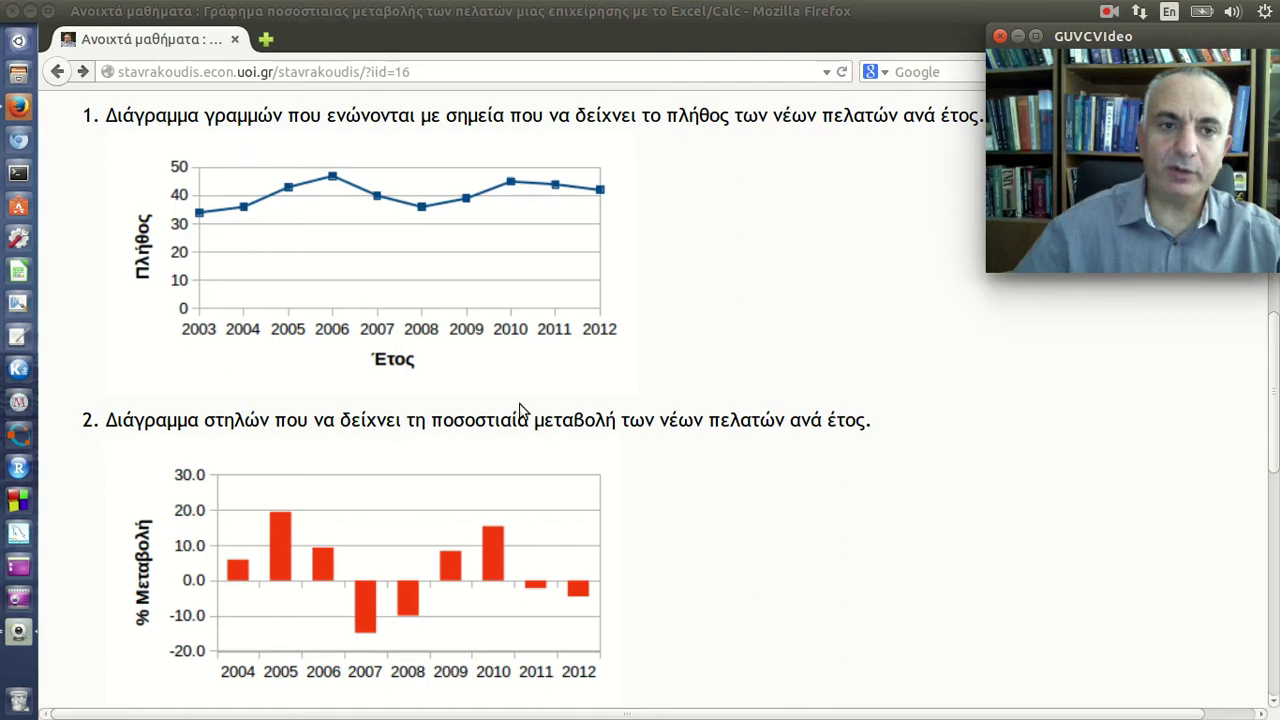
pyautogui.scroll(8, 520, 411)
pyautogui.scroll(1, 520, 411)
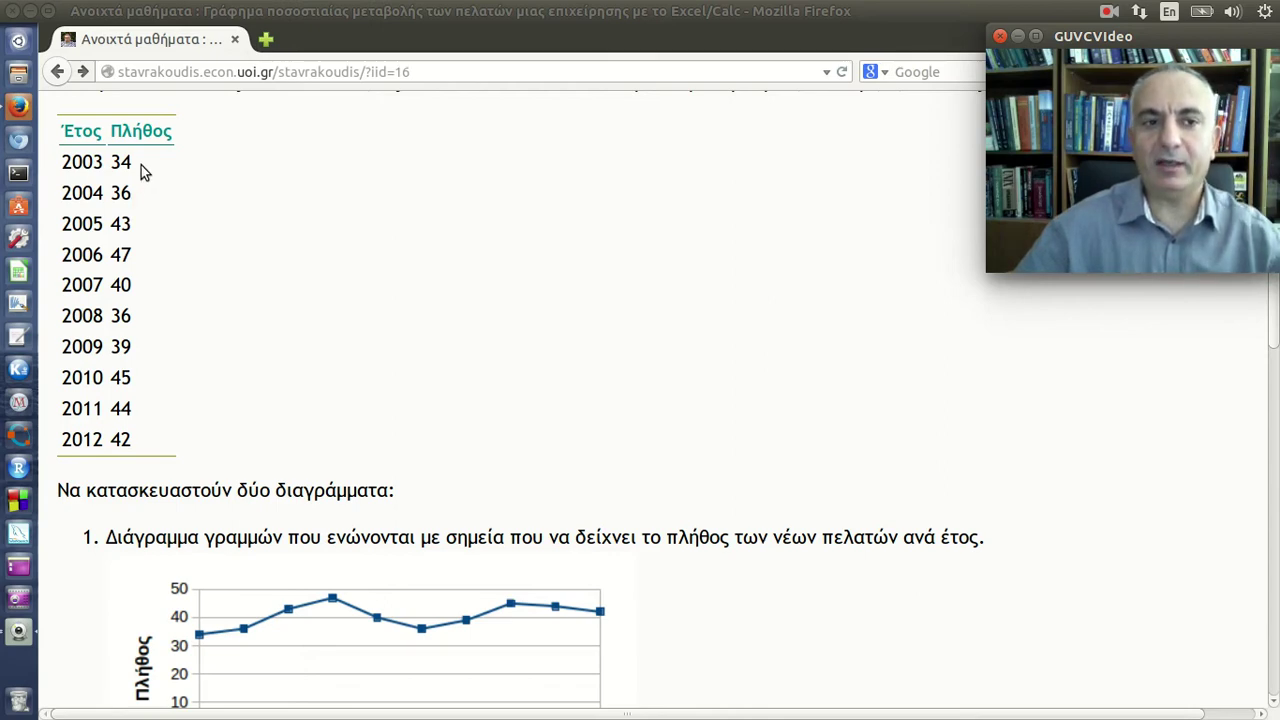
pyautogui.click(138, 165)
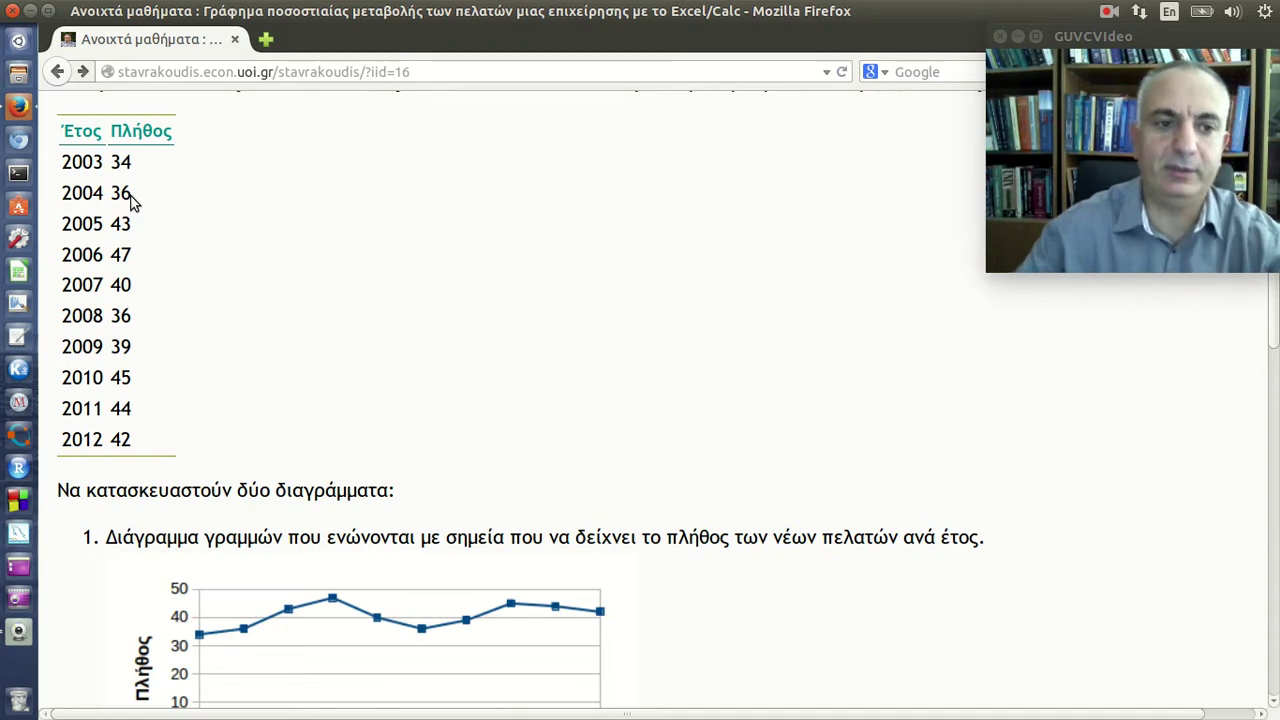
pyautogui.scroll(-5, 250, 280)
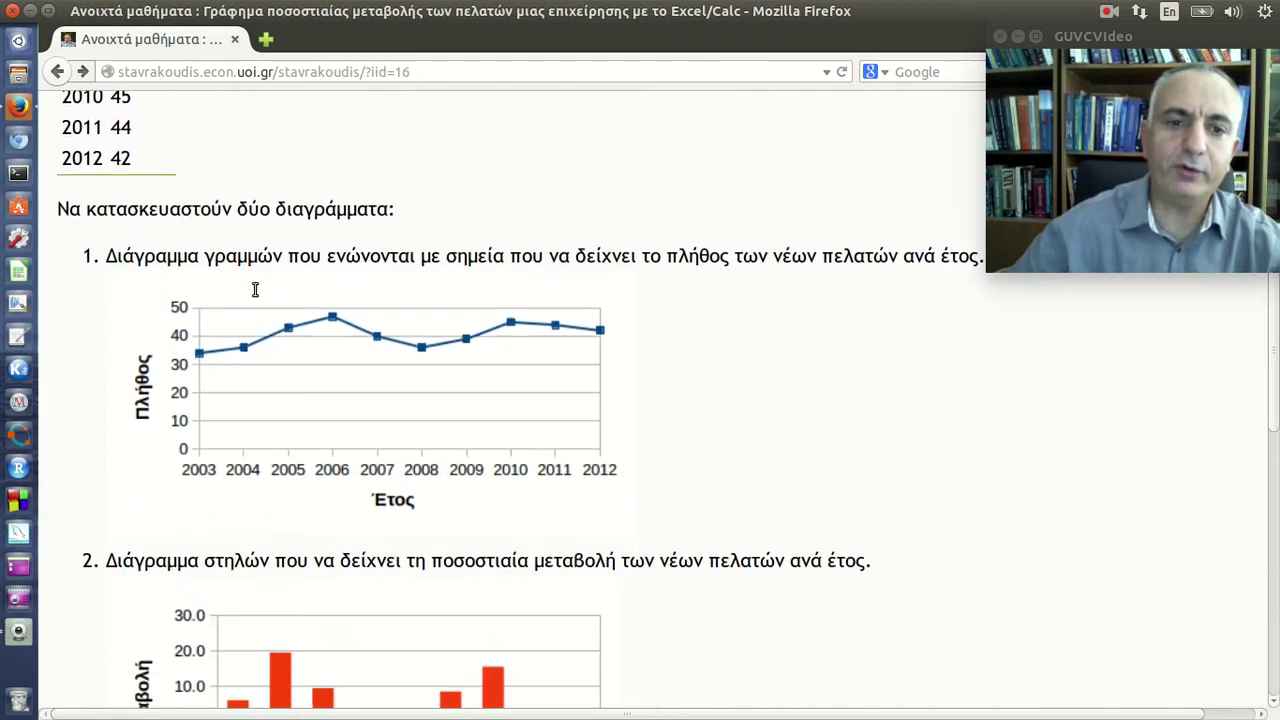
pyautogui.scroll(-3, 253, 296)
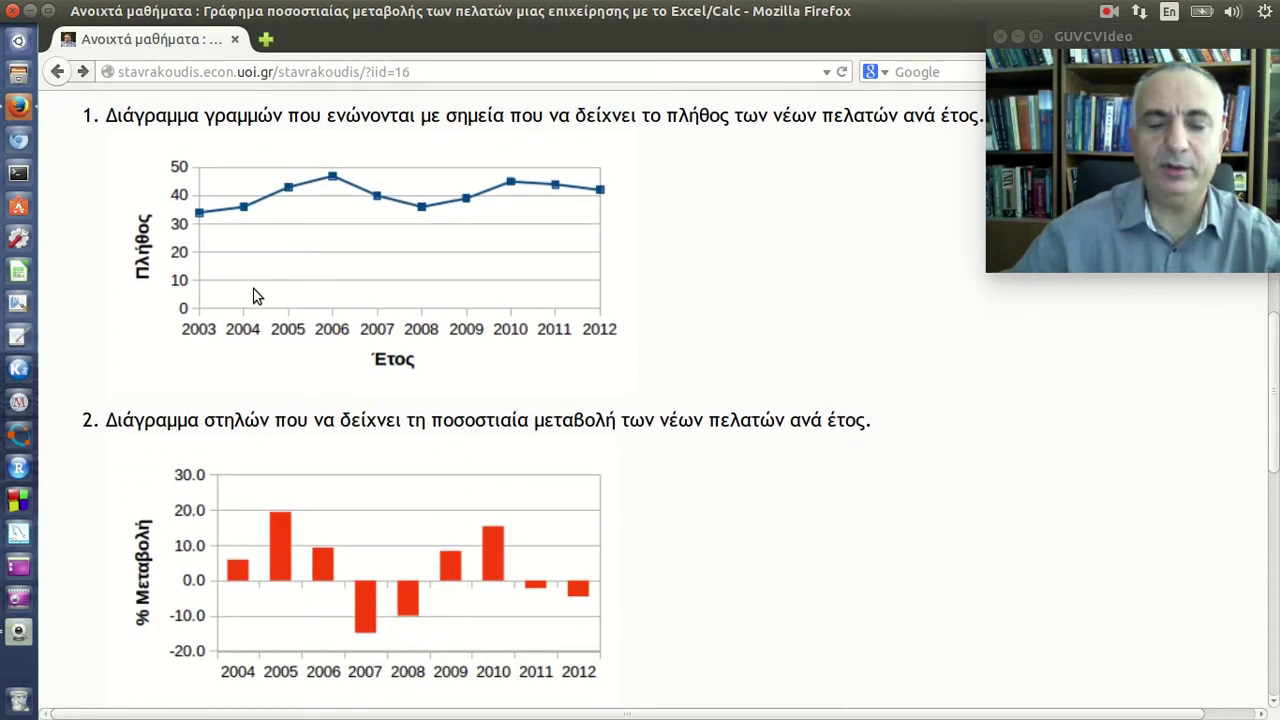
pyautogui.scroll(-1, 253, 296)
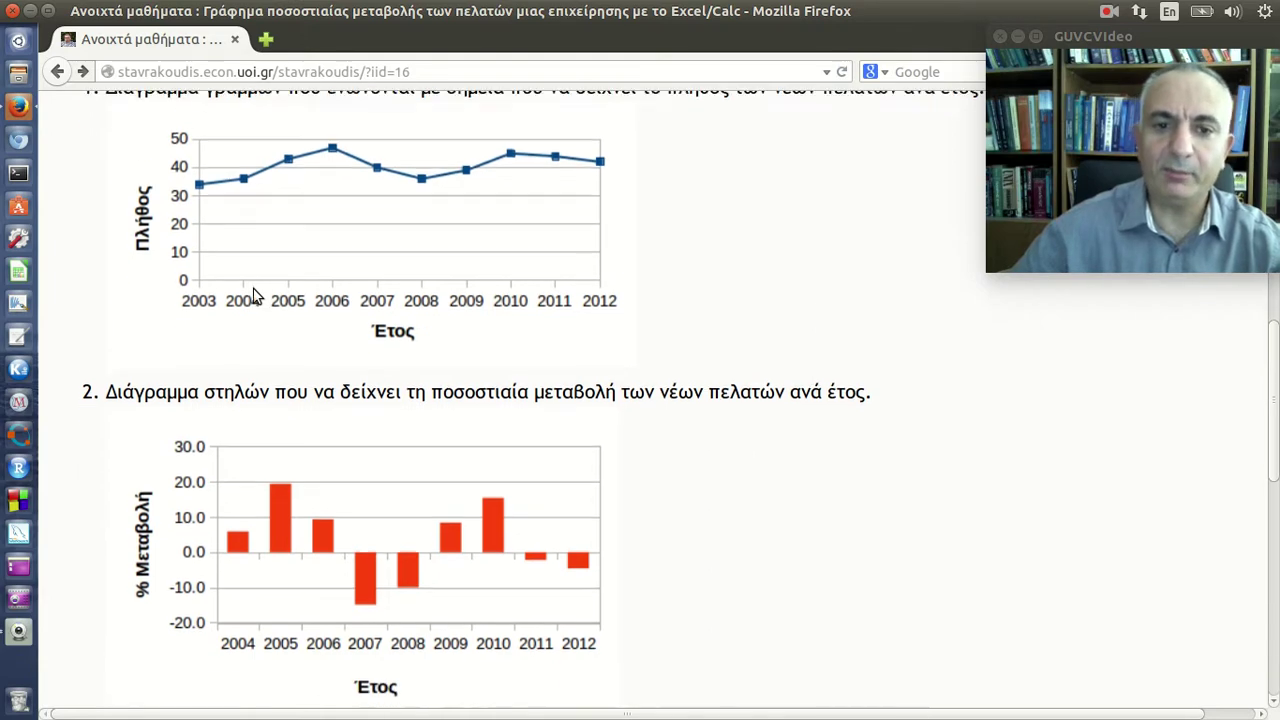
pyautogui.scroll(-1, 253, 296)
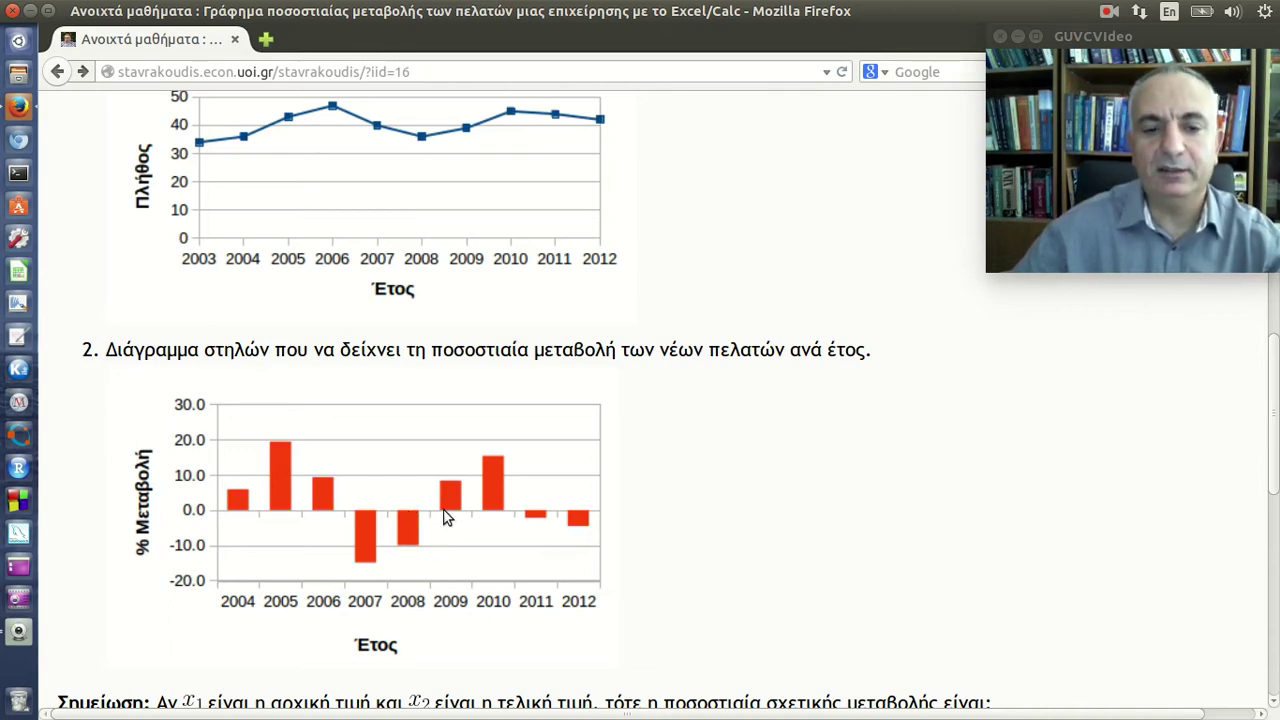
pyautogui.scroll(-3, 445, 517)
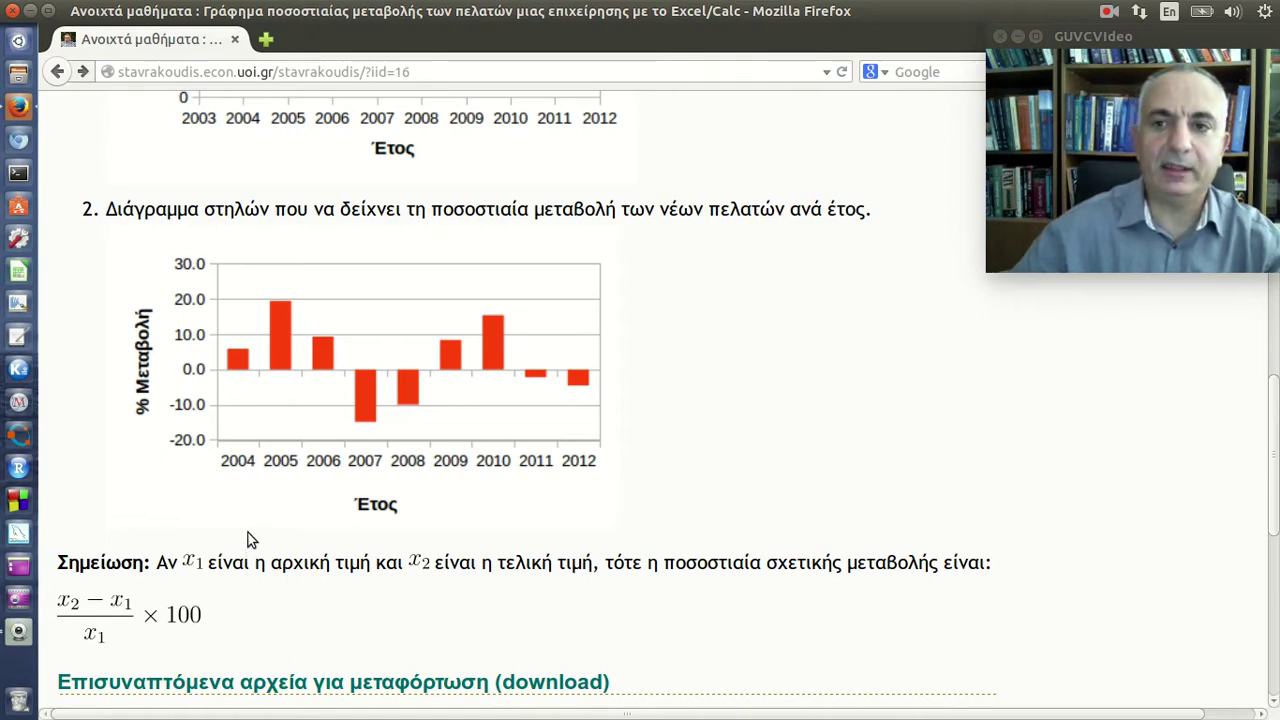
pyautogui.scroll(-3, 250, 520)
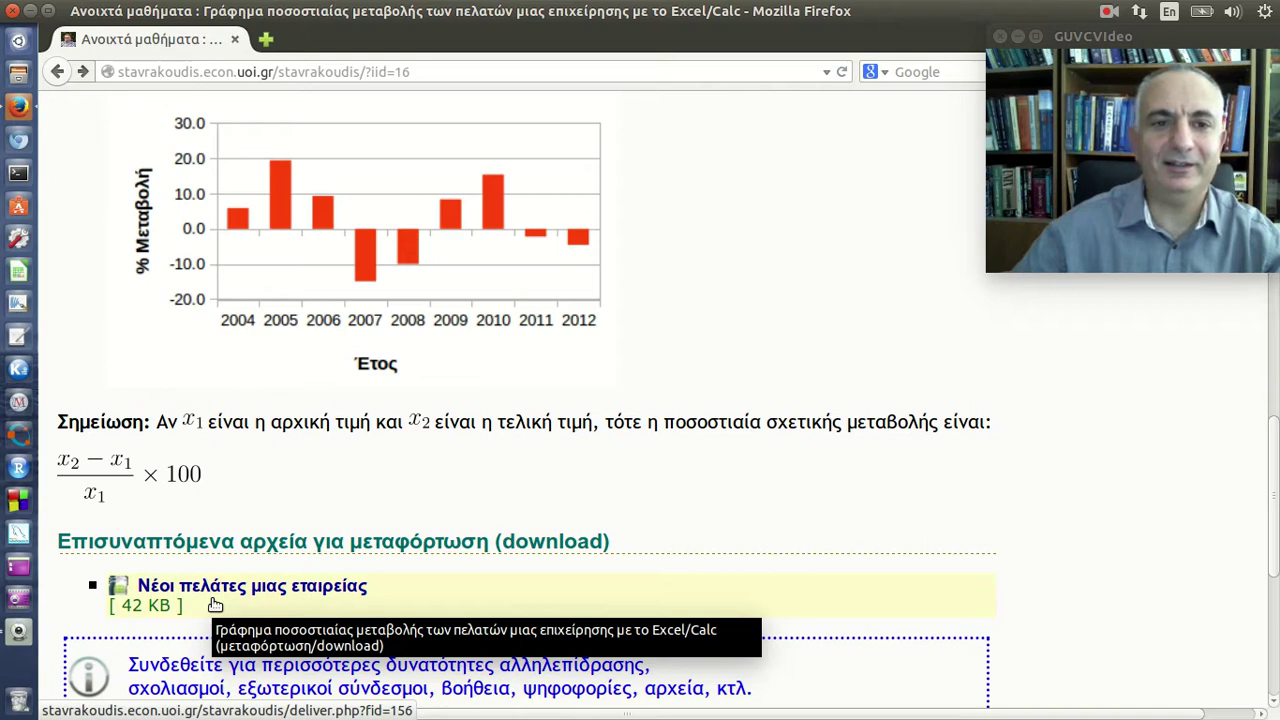
pyautogui.scroll(9, 215, 605)
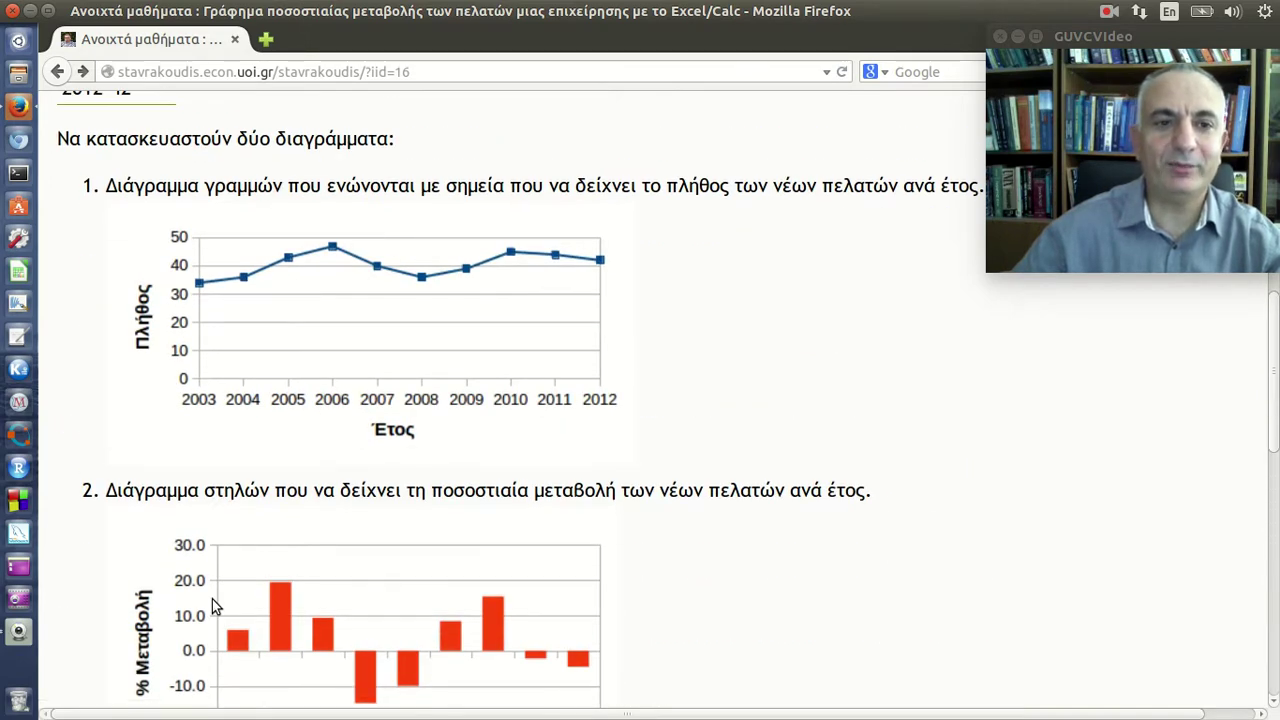
pyautogui.scroll(3, 212, 599)
pyautogui.scroll(7, 212, 599)
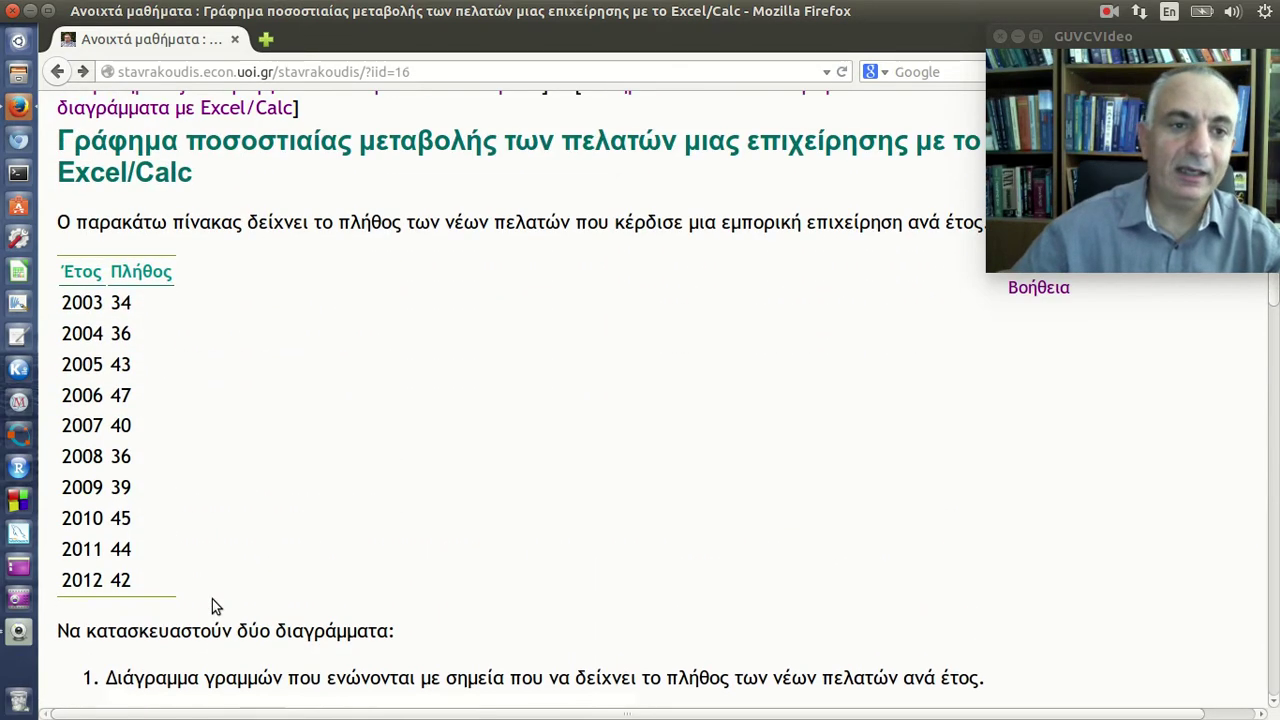
# Copy the whole Έτος/Πλήθος table and launch a new LibreOffice Calc spreadsheet
pyautogui.moveTo(70, 273); pyautogui.dragTo(126, 582)
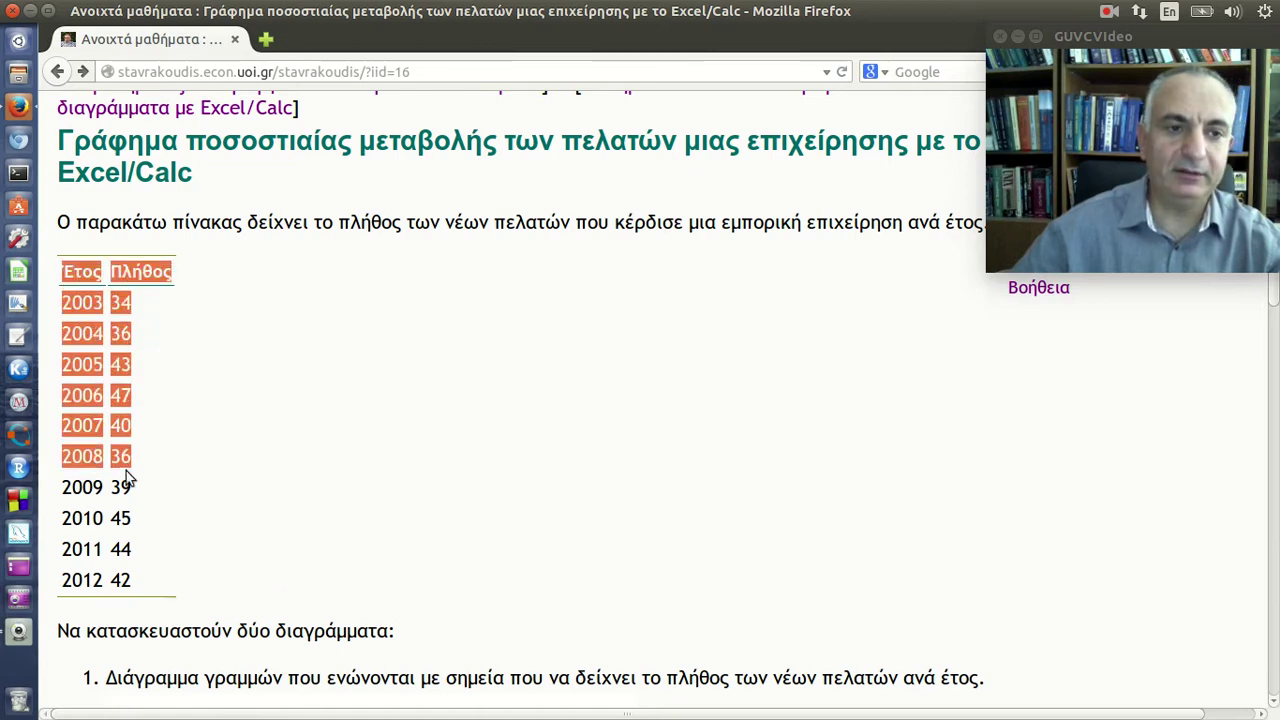
pyautogui.rightClick(126, 544)
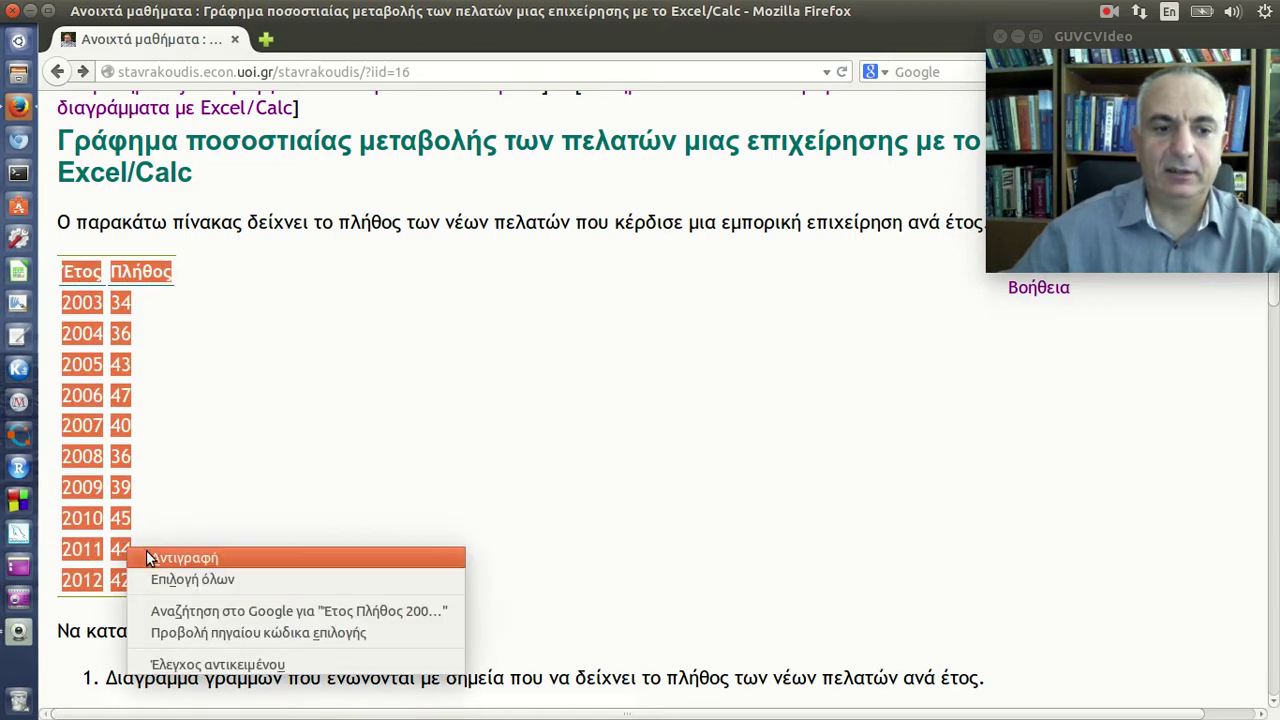
pyautogui.click(148, 553)
pyautogui.click(18, 271)
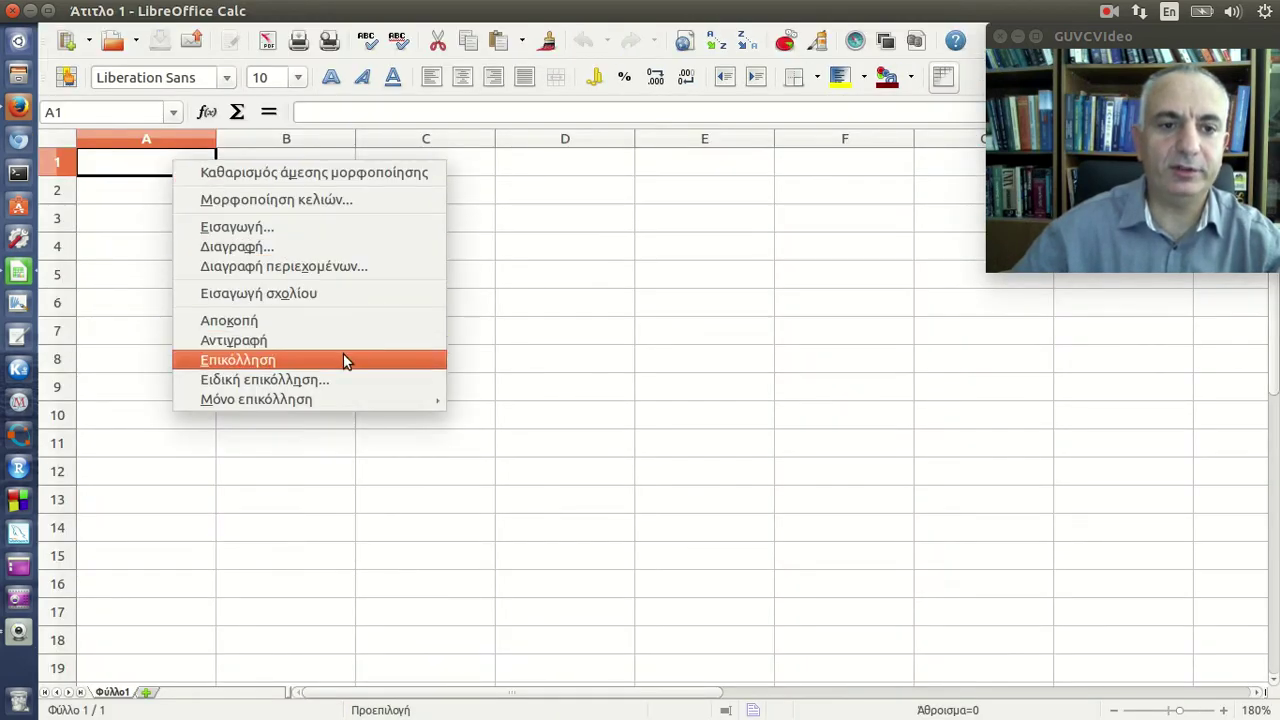
# Paste the table at A1 as unformatted text, filling A1:B11
pyautogui.click(368, 377)
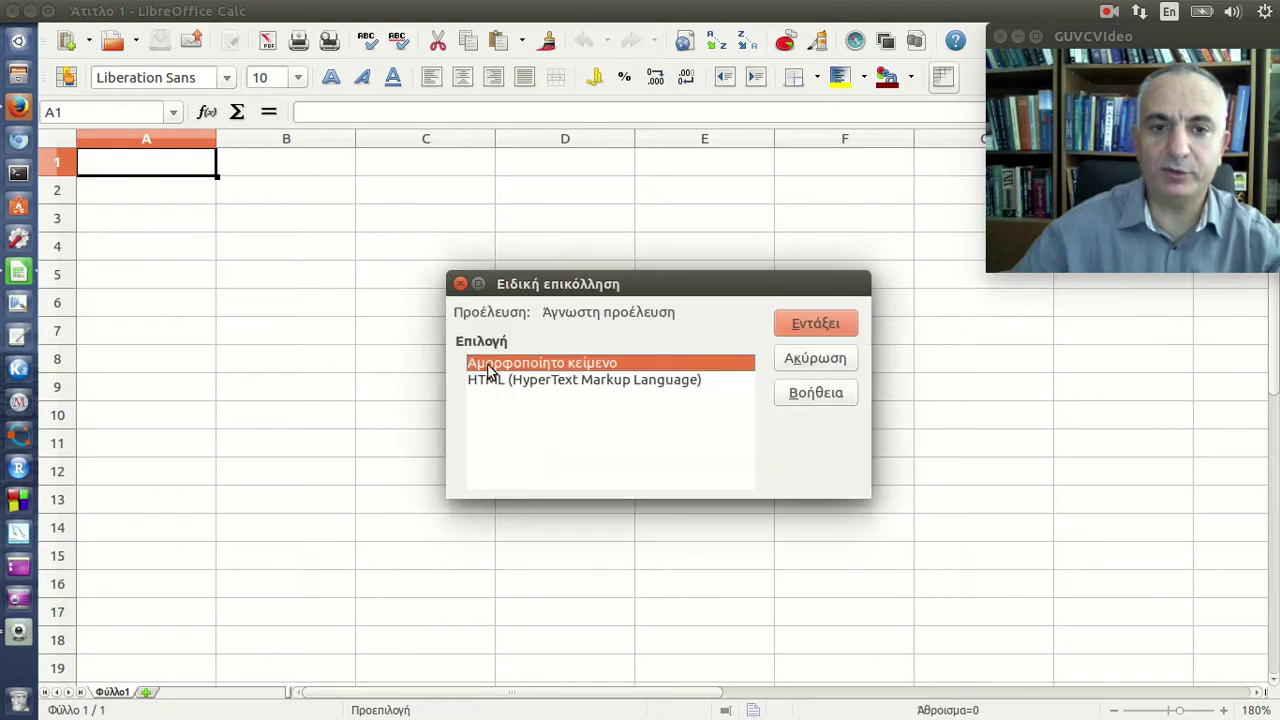
pyautogui.click(810, 324)
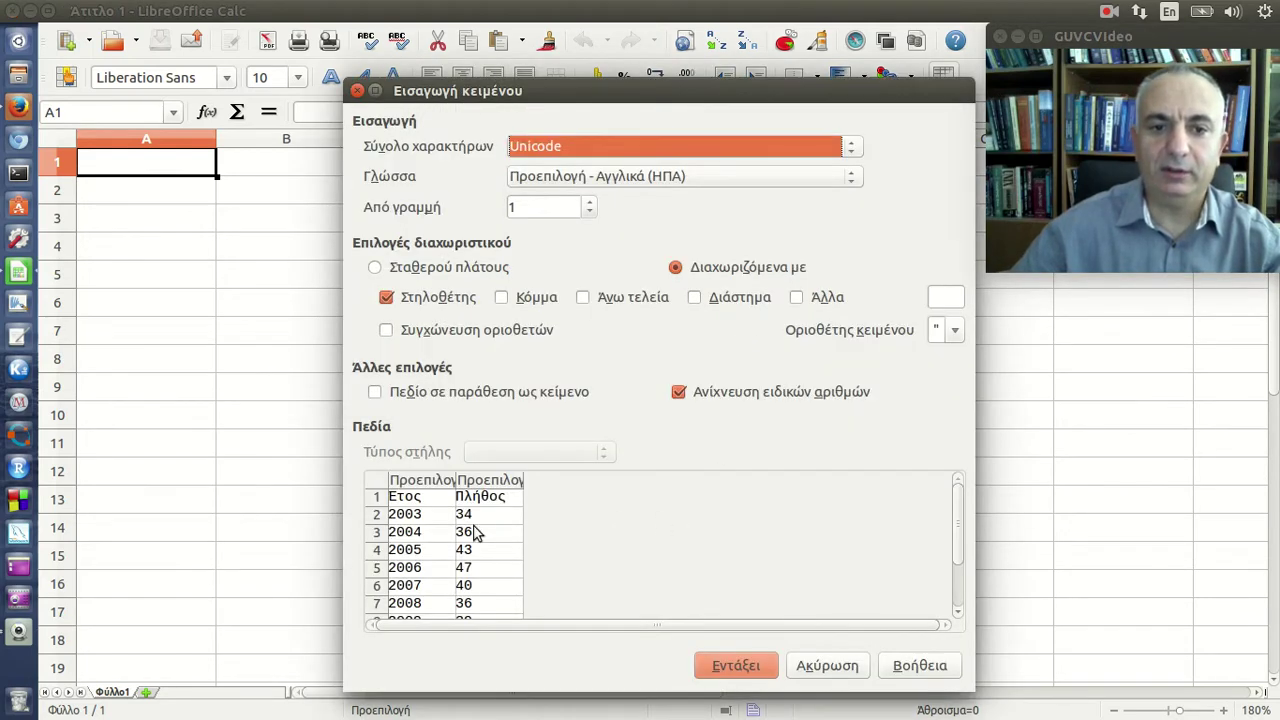
pyautogui.click(733, 666)
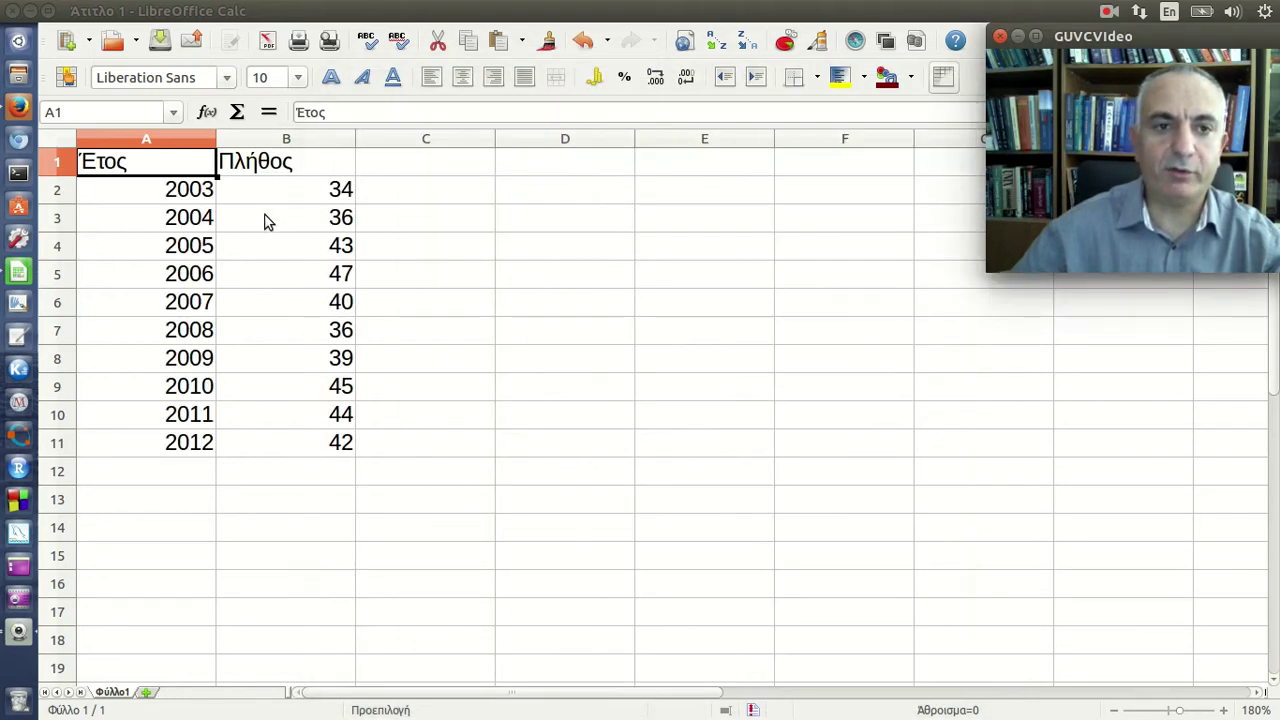
# Make the Έτος and Πλήθος header cells A1:B1 bold
pyautogui.moveTo(310, 163); pyautogui.dragTo(173, 154)
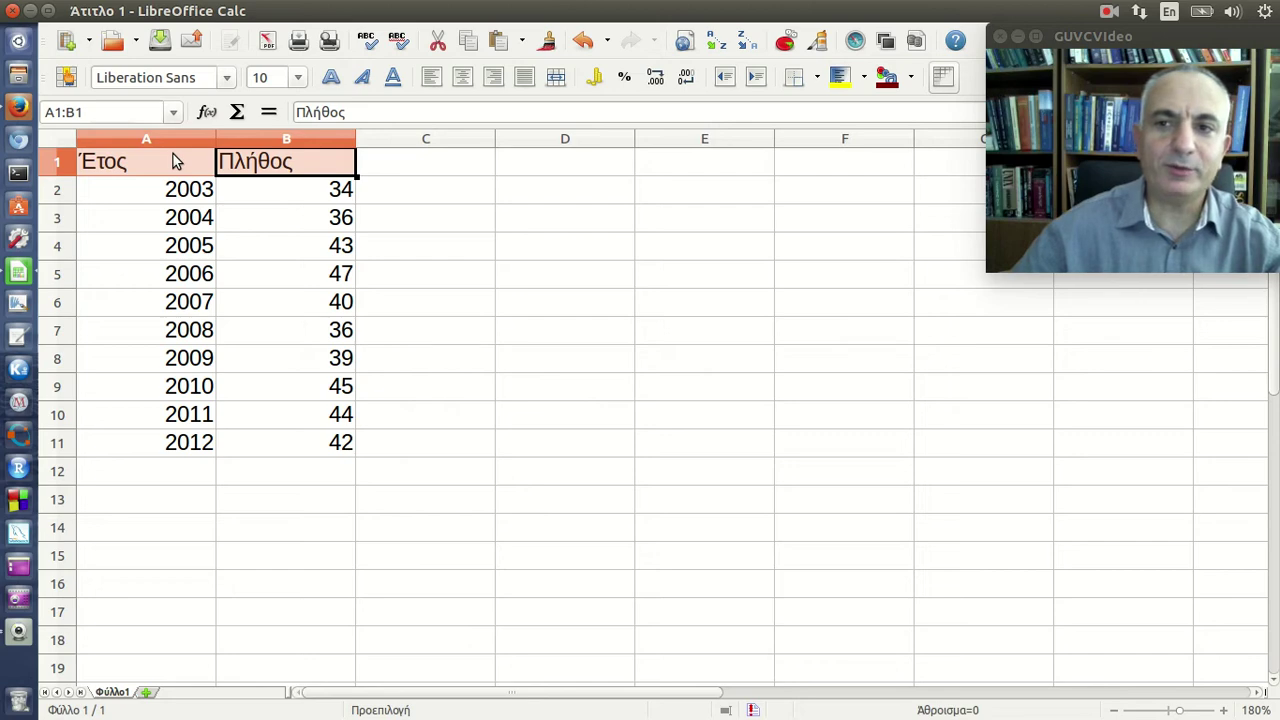
pyautogui.click(331, 77)
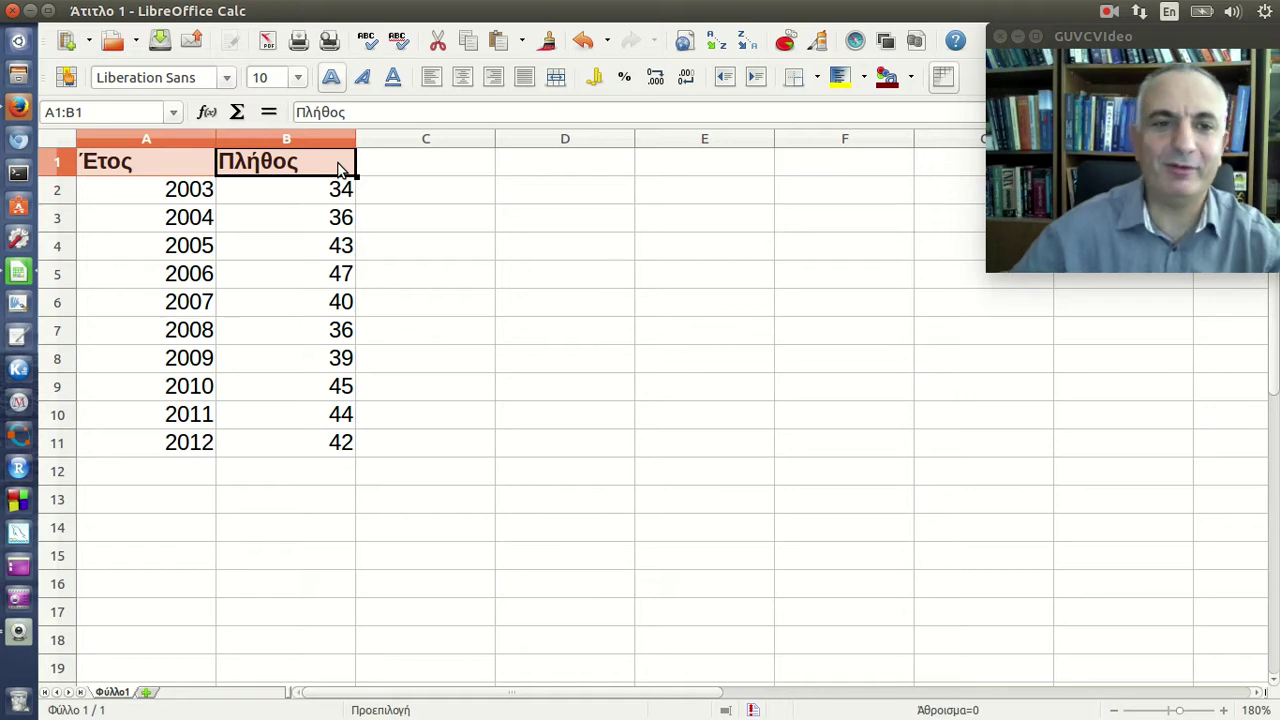
pyautogui.click(331, 195)
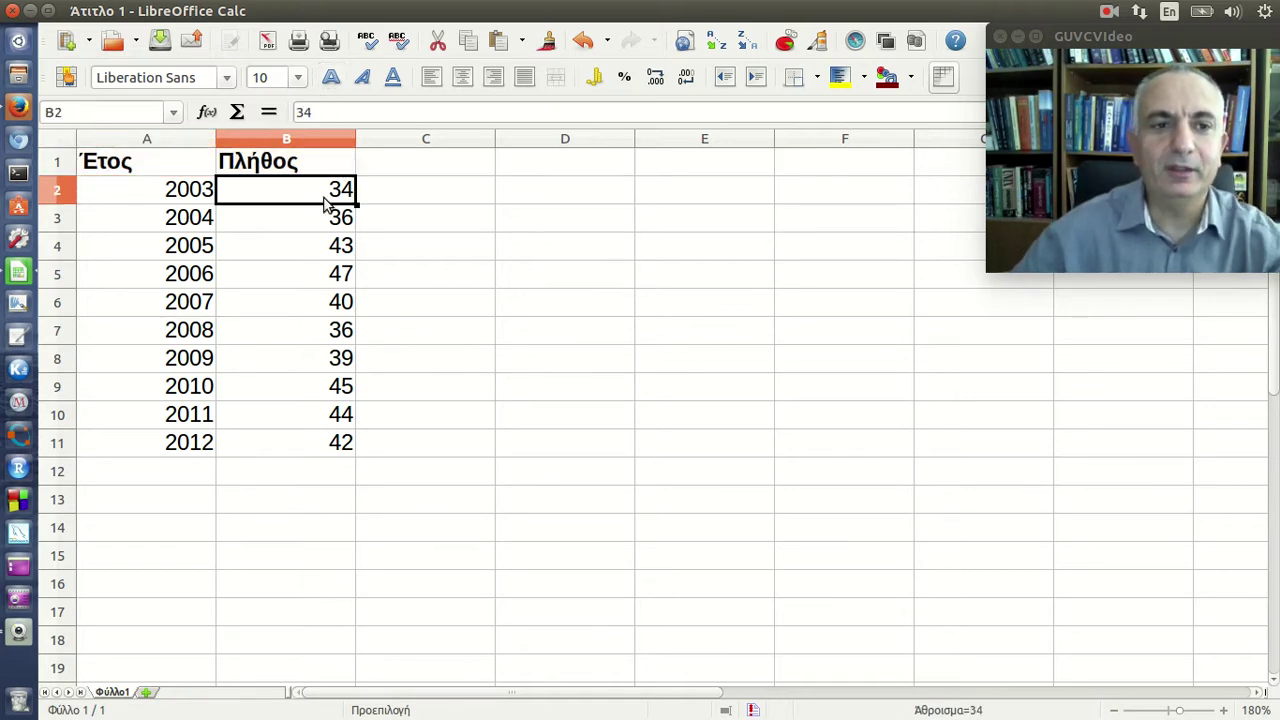
# Scroll the Firefox page down to the example charts, then return to the Calc sheet
pyautogui.click(19, 116)
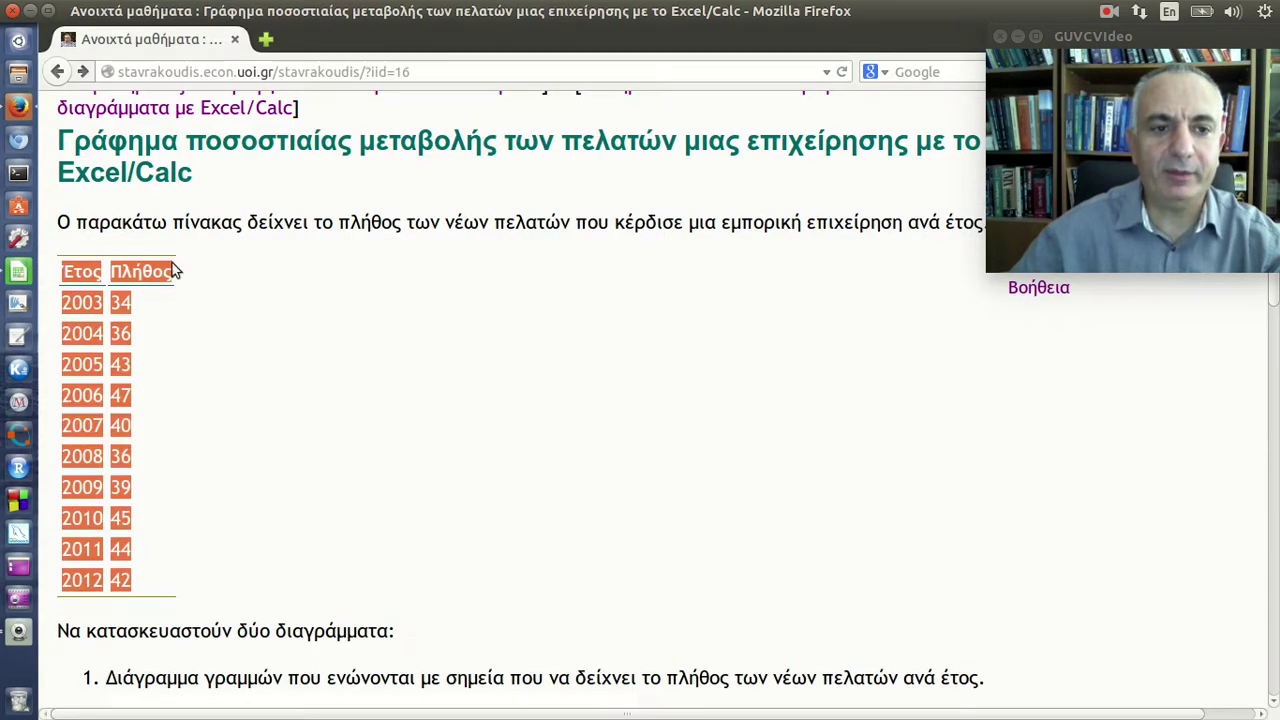
pyautogui.scroll(-1, 236, 334)
pyautogui.scroll(-5, 240, 330)
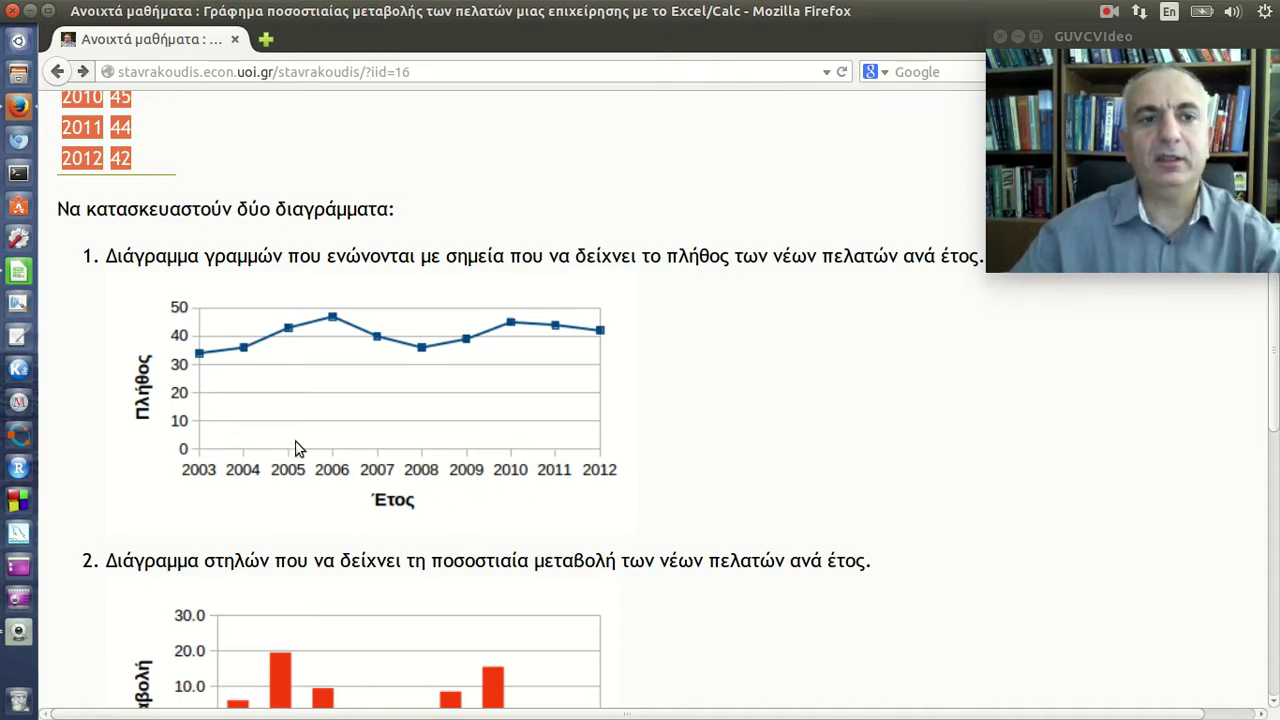
pyautogui.click(22, 275)
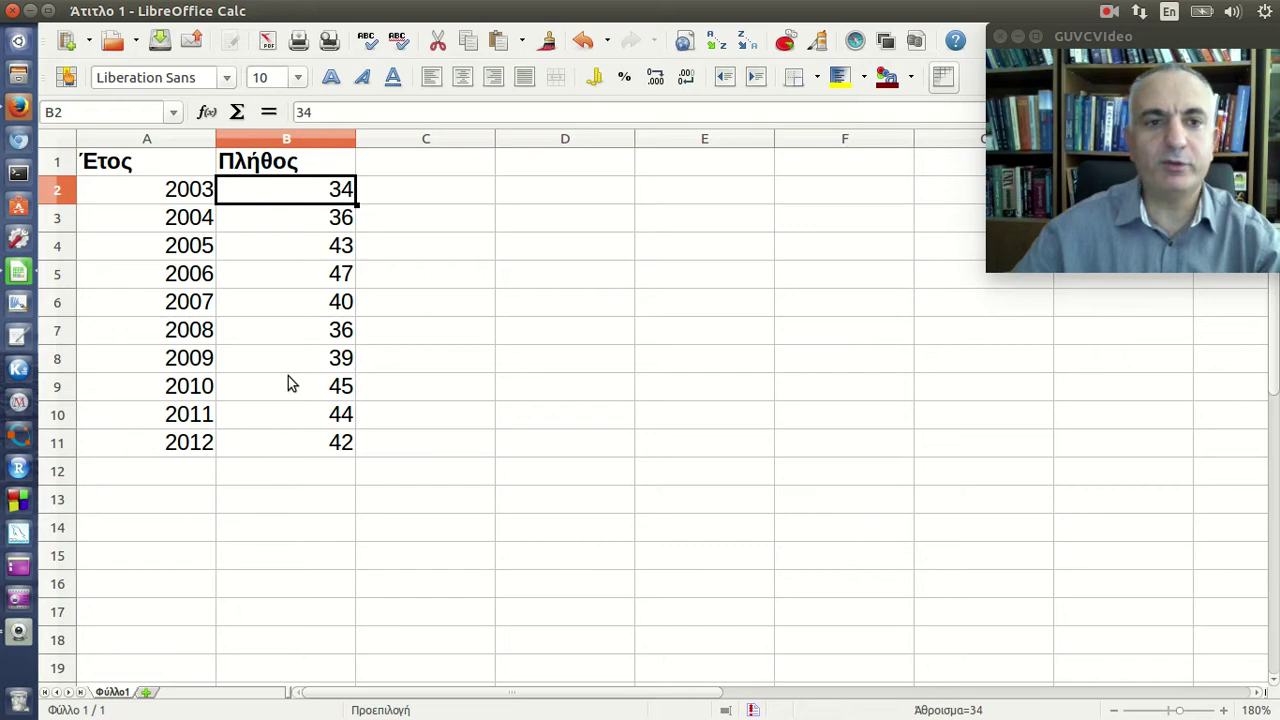
# Start a chart from the A1:B11 table with the Chart Wizard
pyautogui.click(297, 449)
pyautogui.click(198, 326)
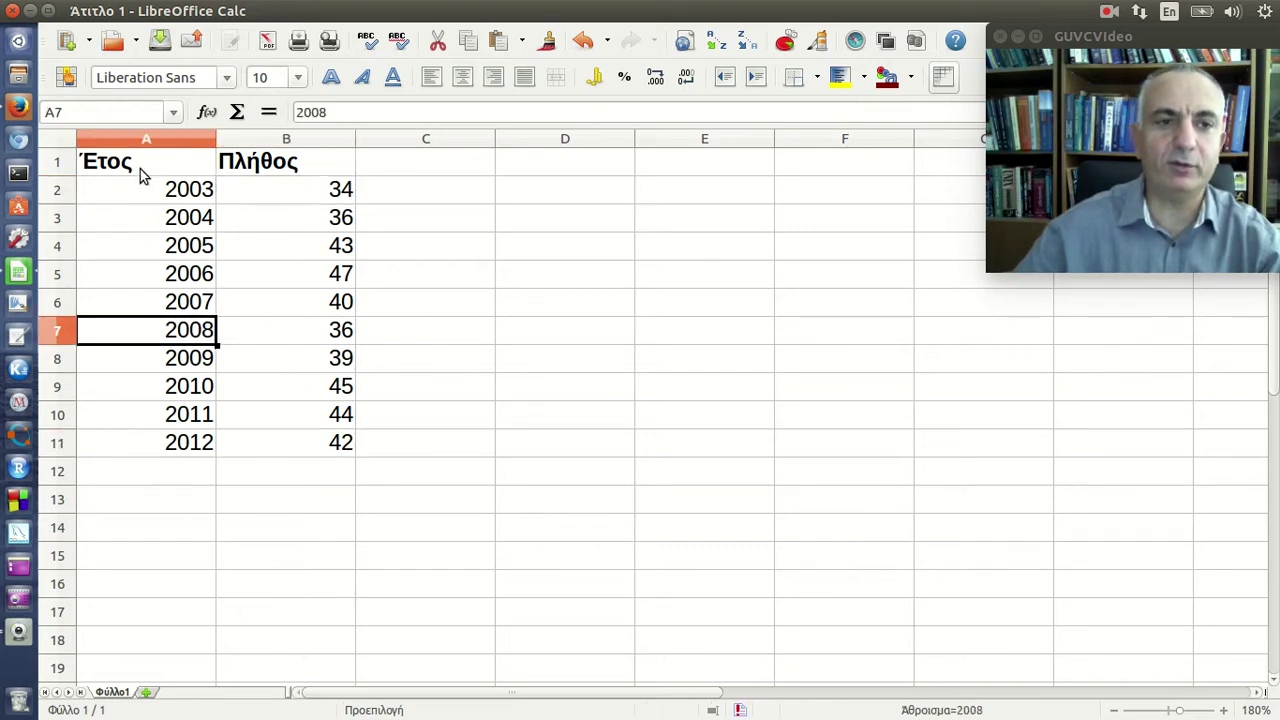
pyautogui.click(140, 168)
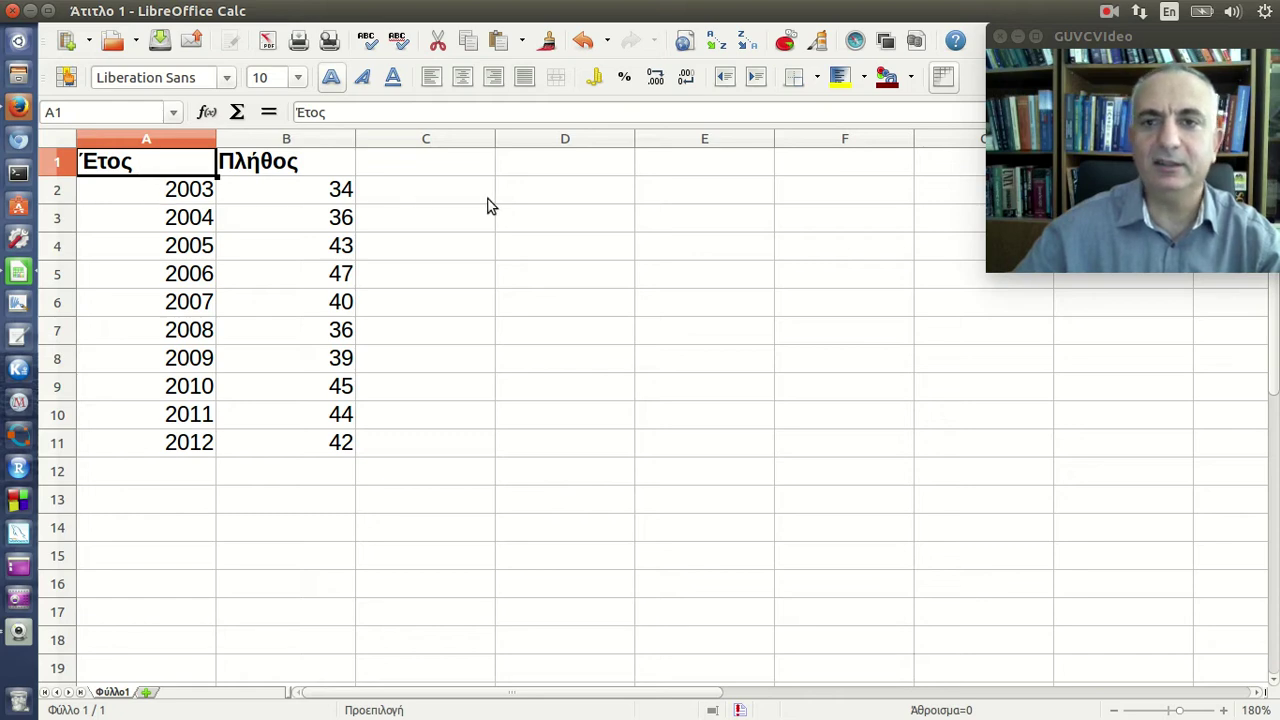
pyautogui.click(786, 42)
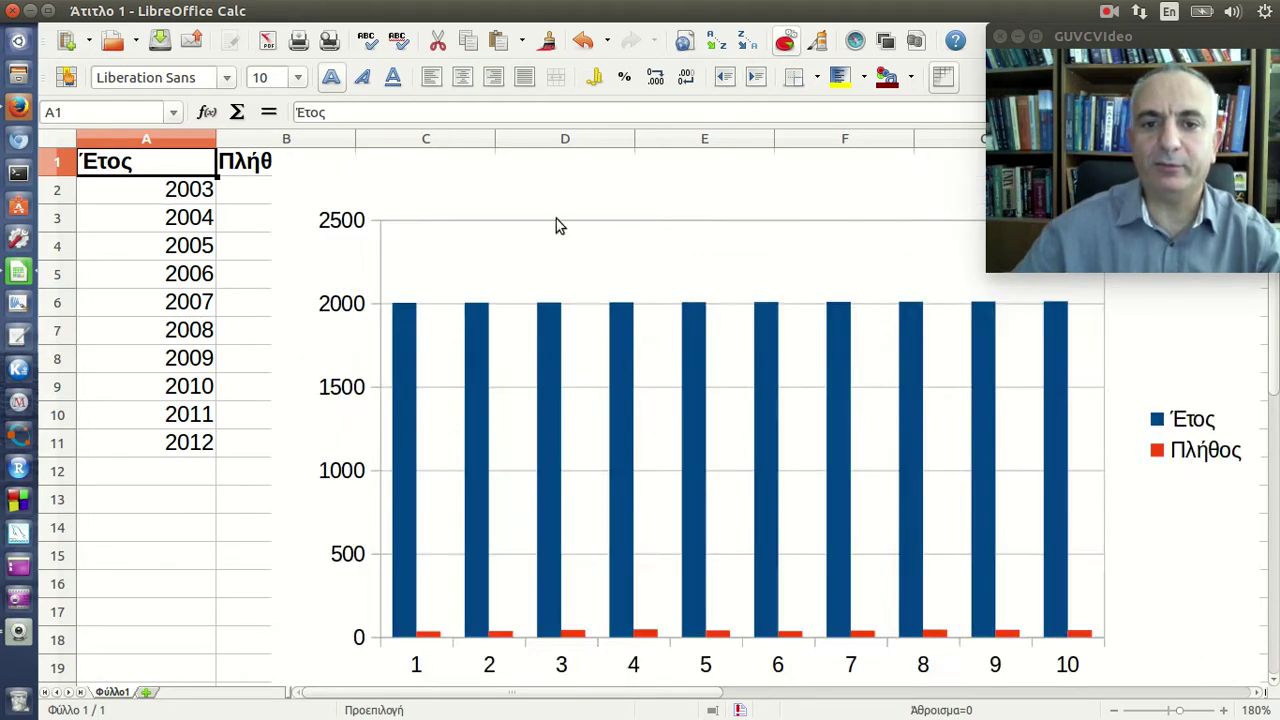
pyautogui.moveTo(584, 363); pyautogui.dragTo(552, 196)
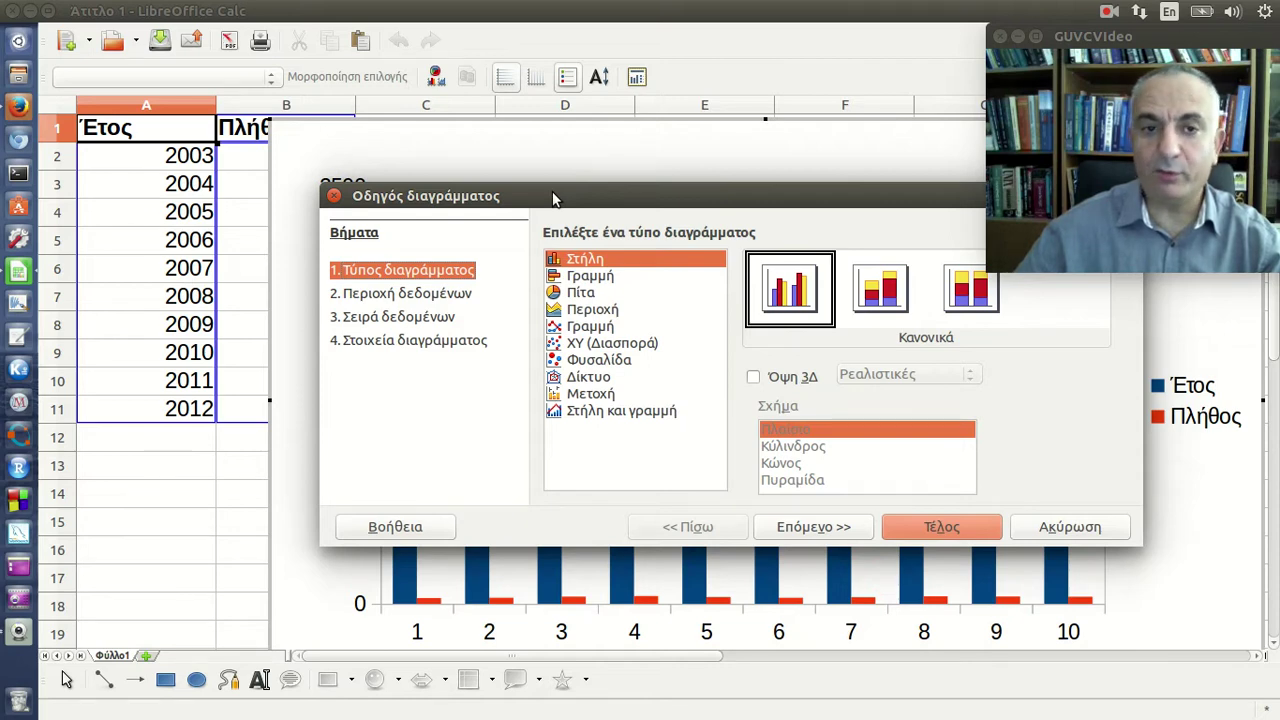
# Choose Line > Points and Lines with Straight line type and continue to the data range
pyautogui.click(606, 328)
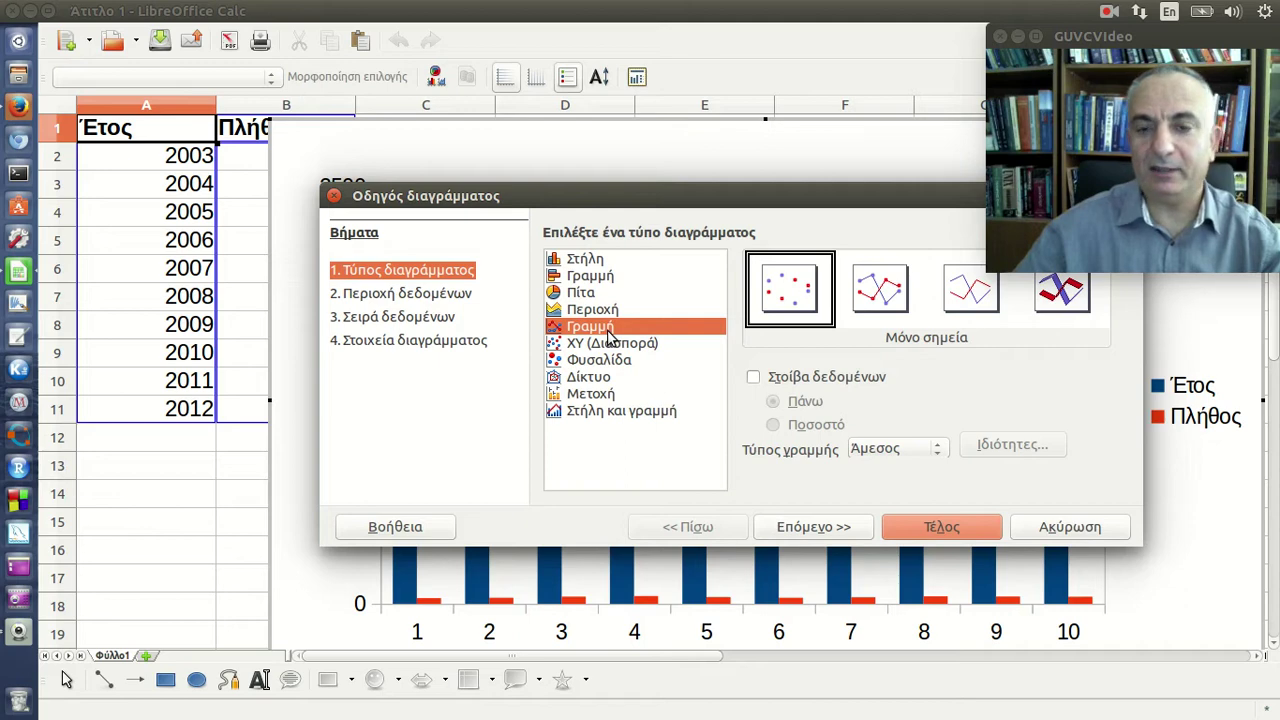
pyautogui.click(880, 290)
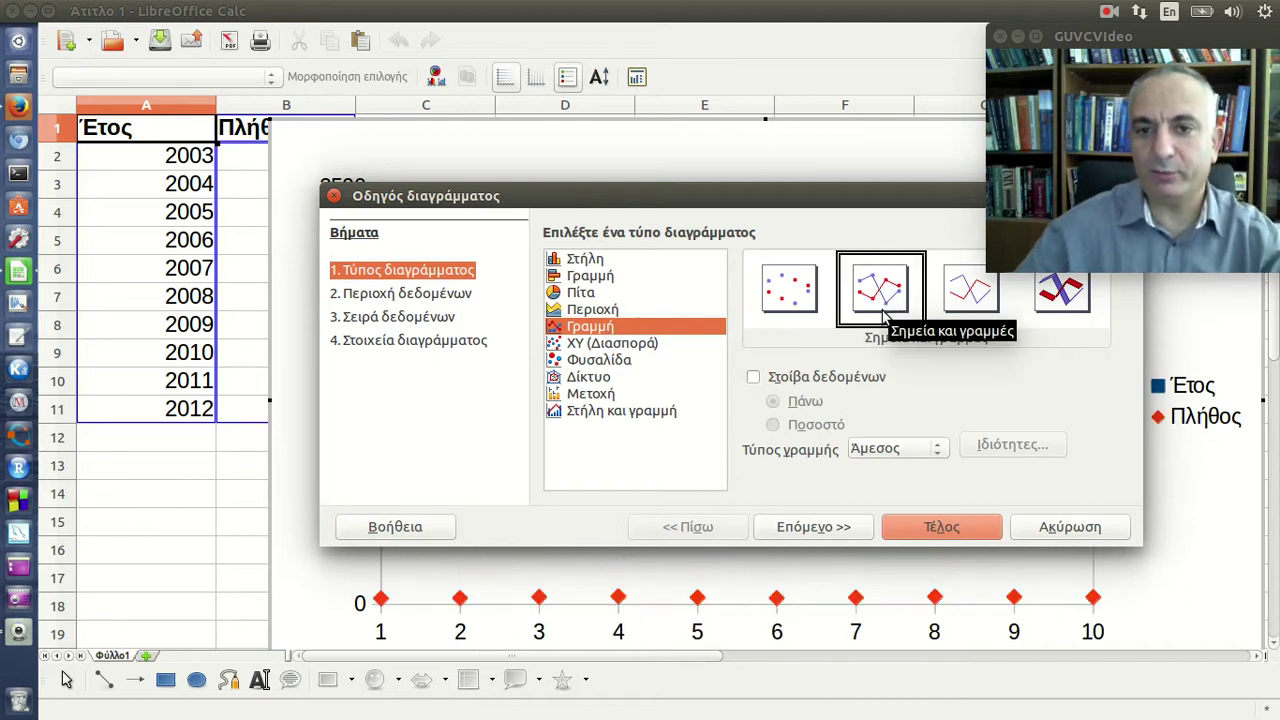
pyautogui.moveTo(873, 208); pyautogui.dragTo(737, 240)
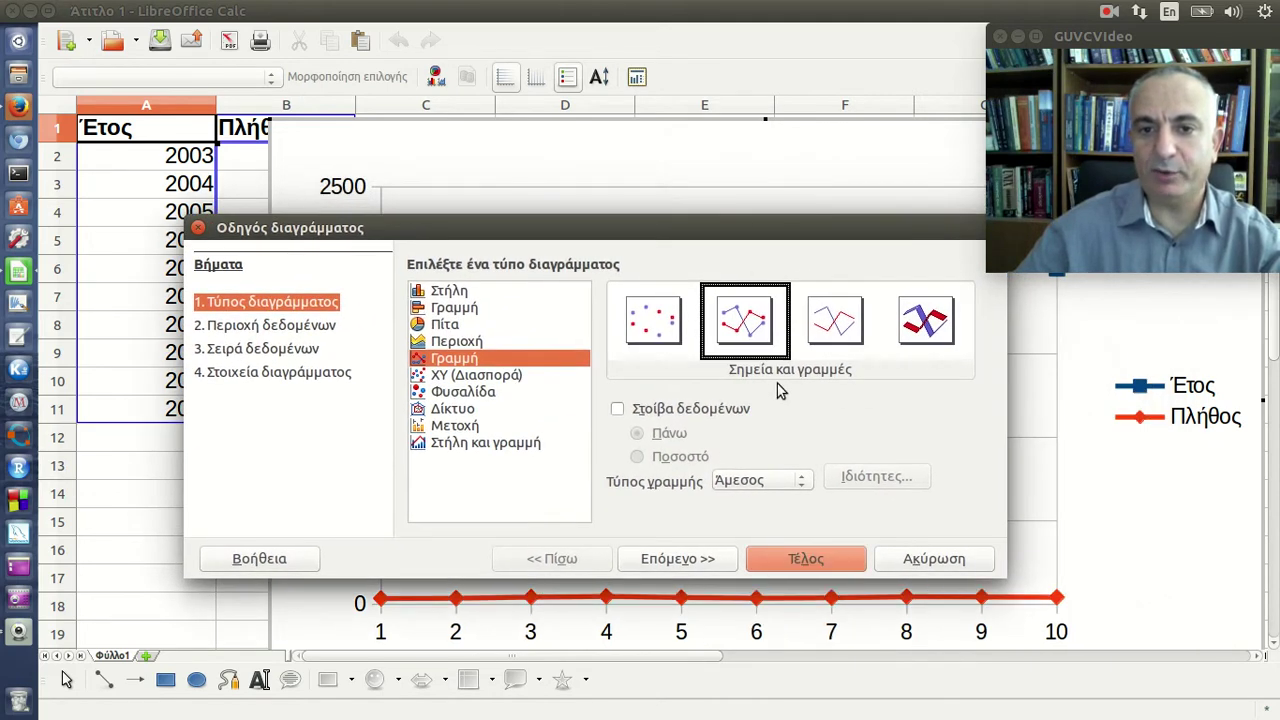
pyautogui.moveTo(665, 228); pyautogui.dragTo(680, 326)
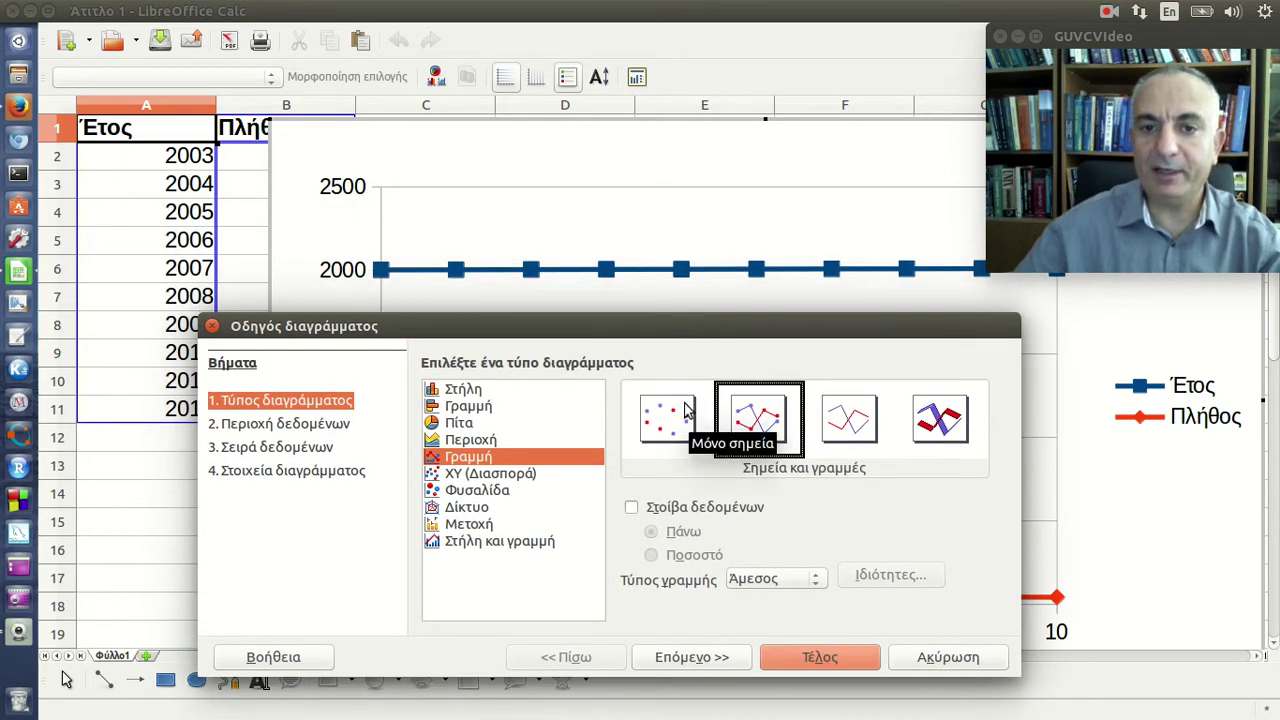
pyautogui.click(678, 443)
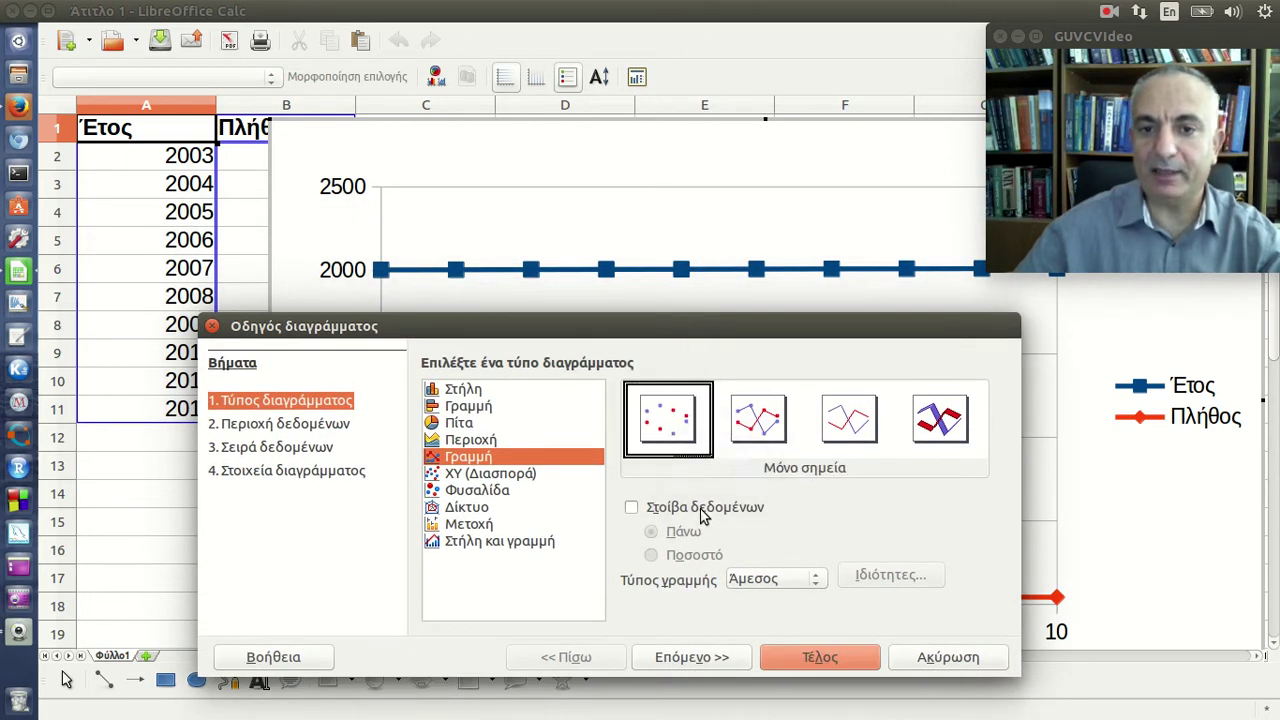
pyautogui.click(855, 445)
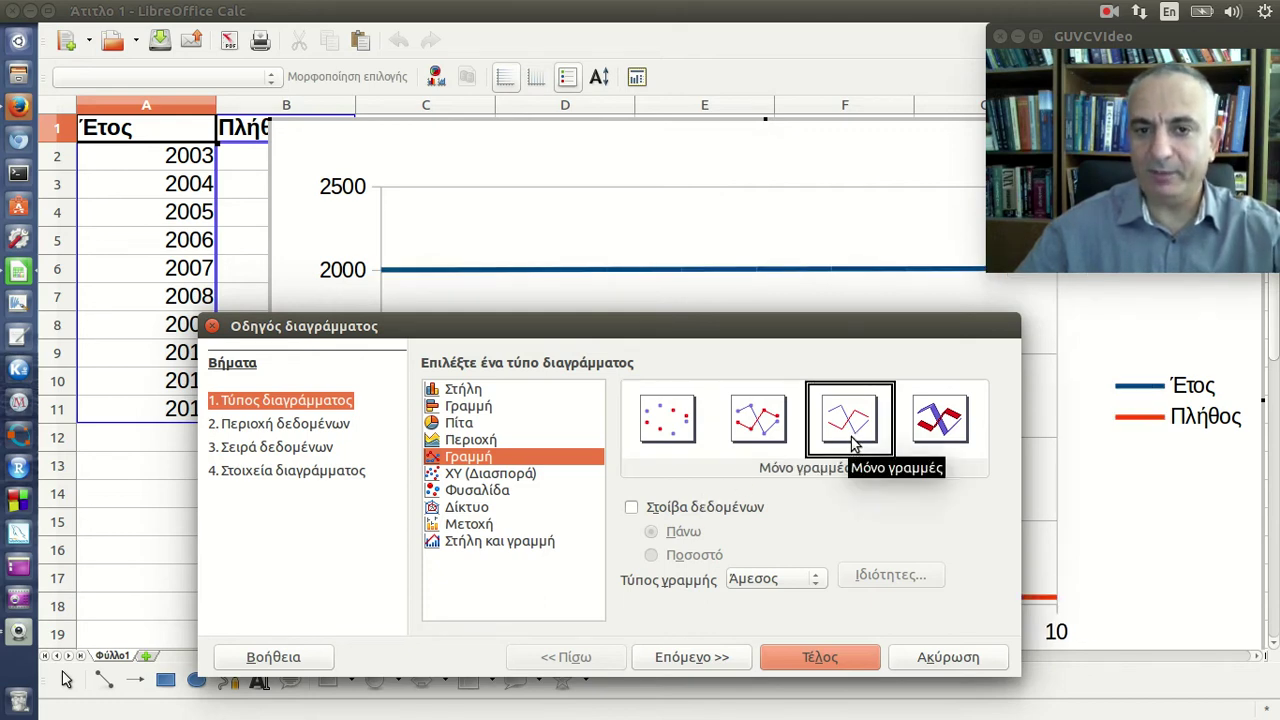
pyautogui.click(768, 430)
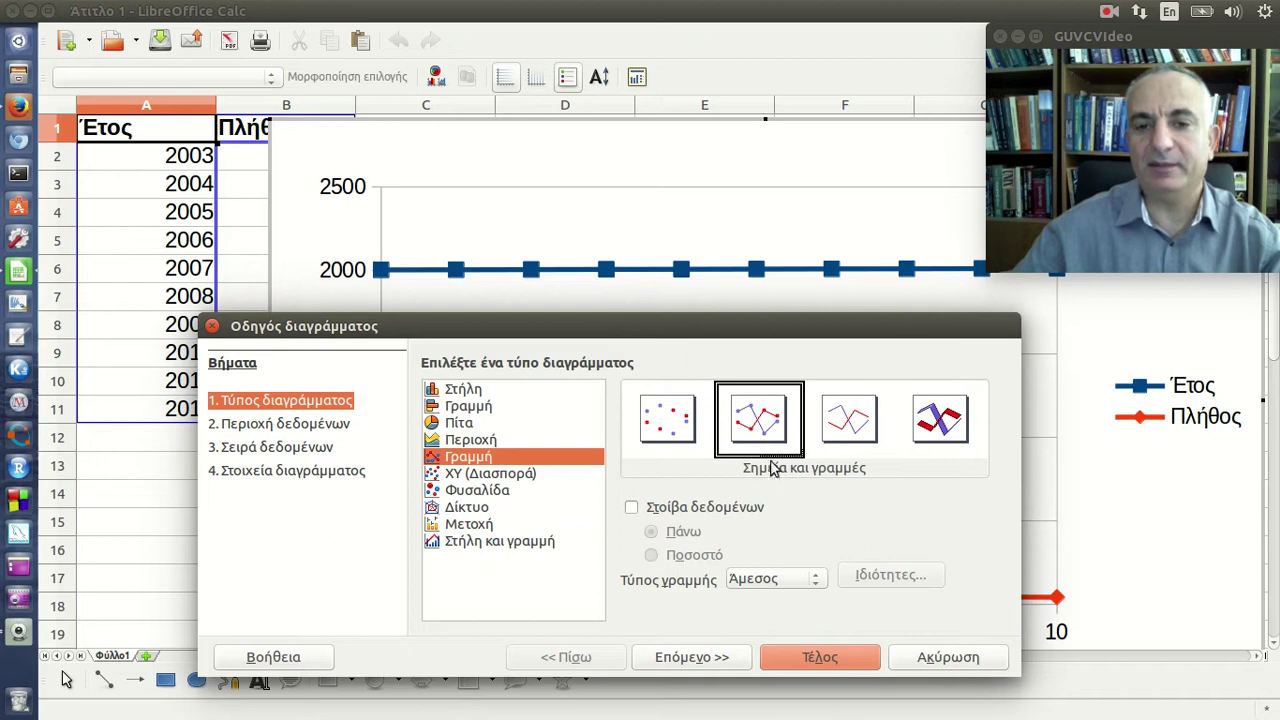
pyautogui.click(754, 585)
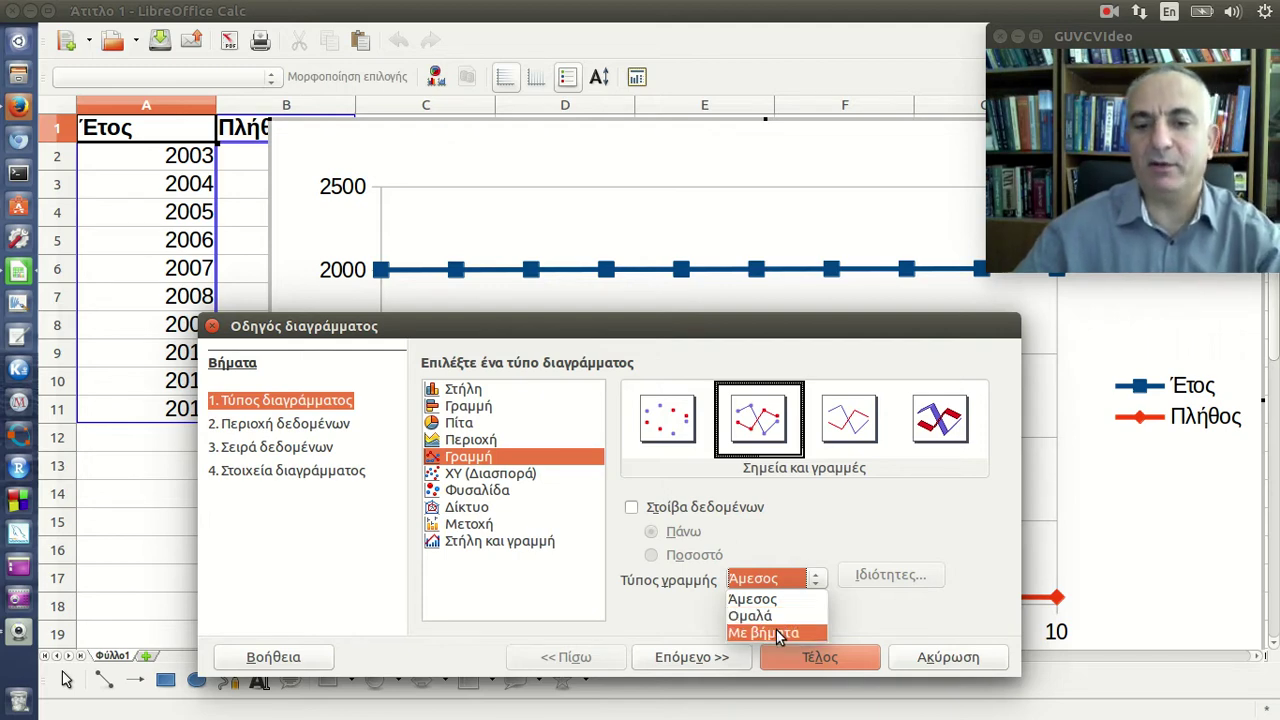
pyautogui.click(811, 529)
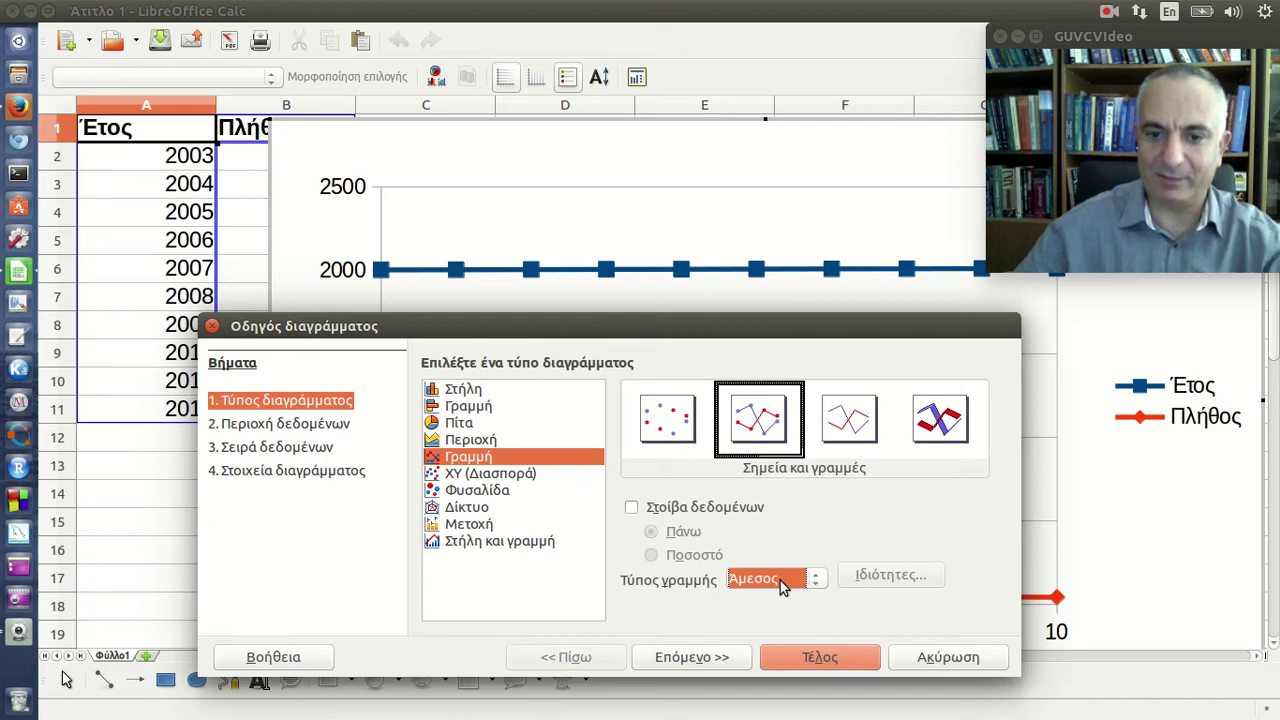
pyautogui.click(706, 660)
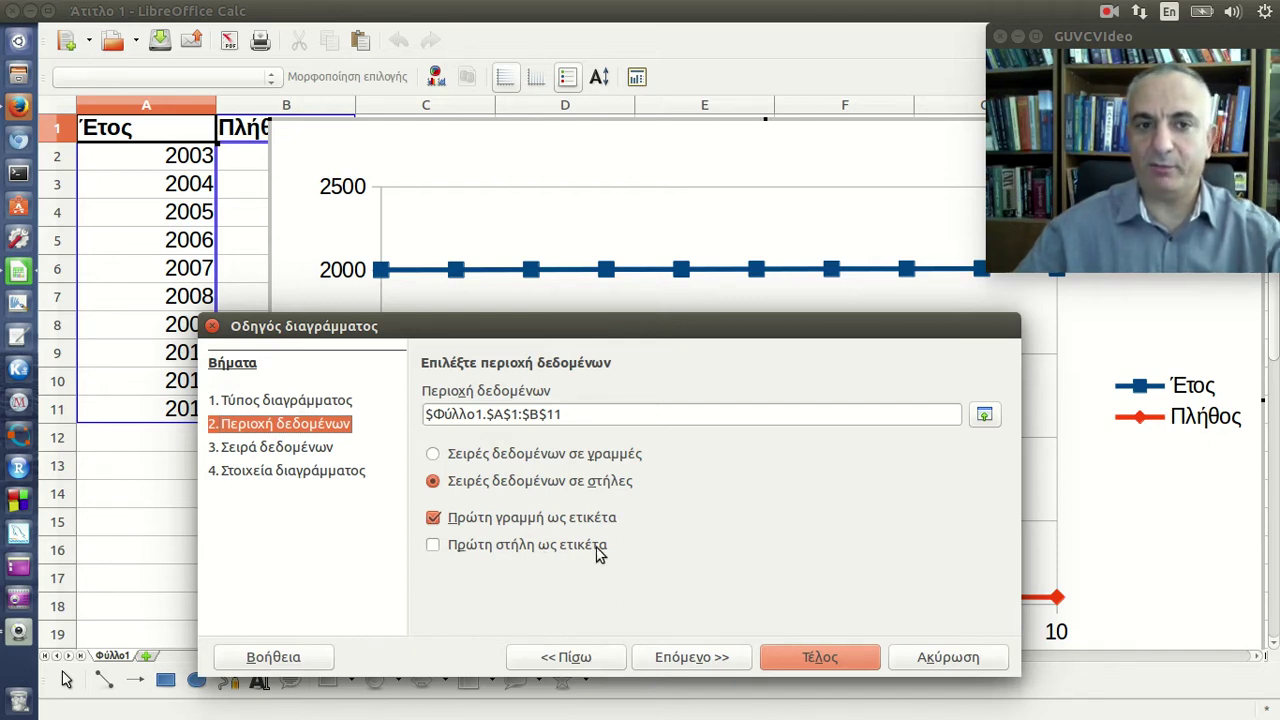
# Tick 'First column as label' so the Έτος years become categories, then go to Data Series
pyautogui.click(496, 547)
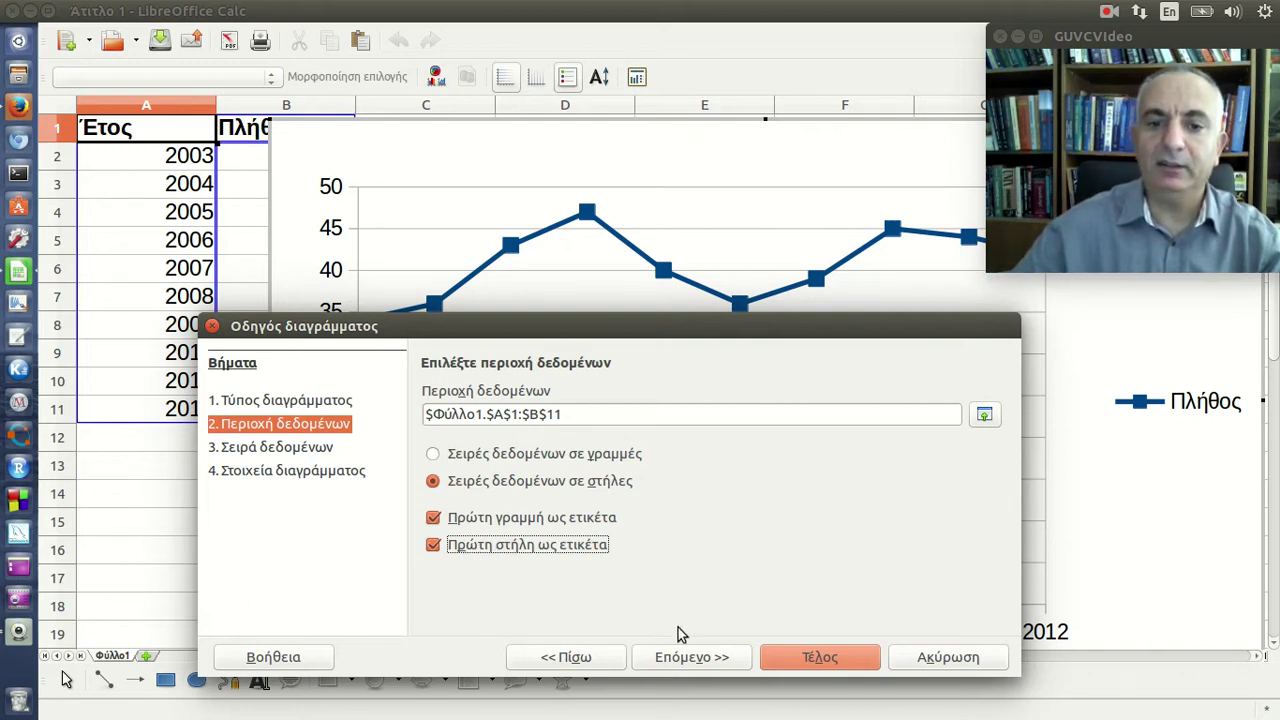
pyautogui.moveTo(587, 336); pyautogui.dragTo(561, 401)
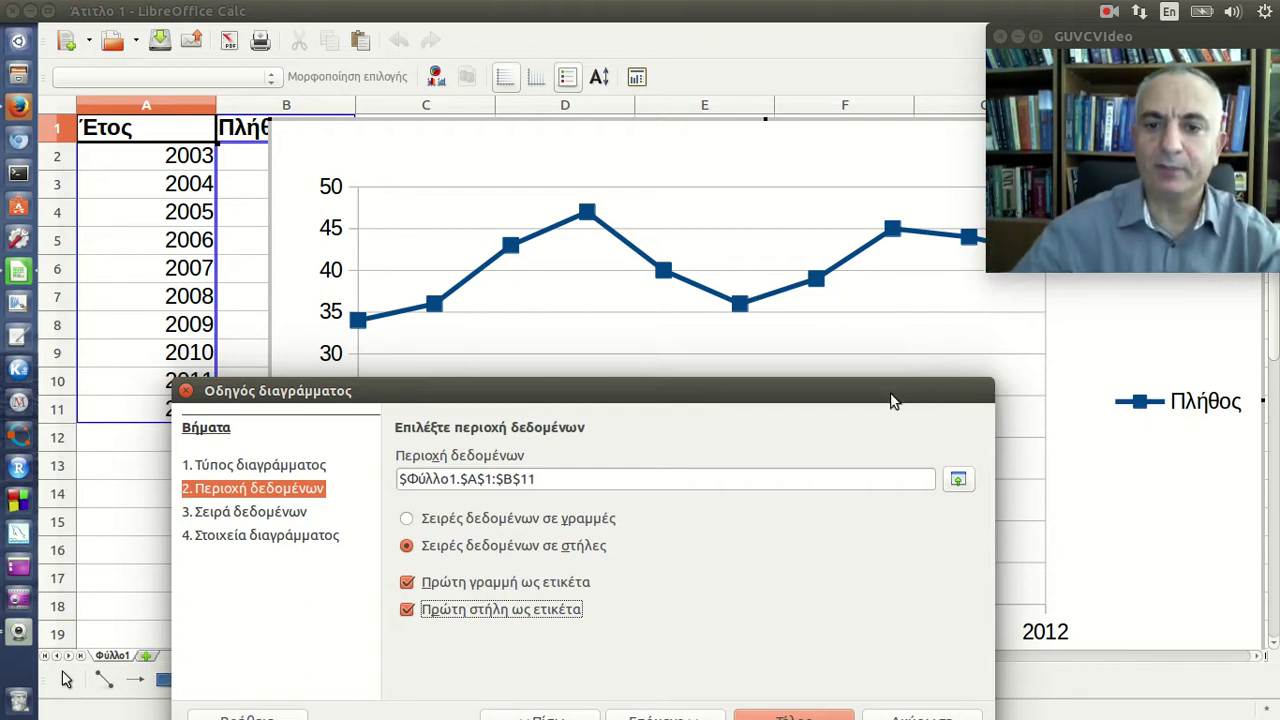
pyautogui.moveTo(894, 395); pyautogui.dragTo(878, 232)
pyautogui.click(675, 562)
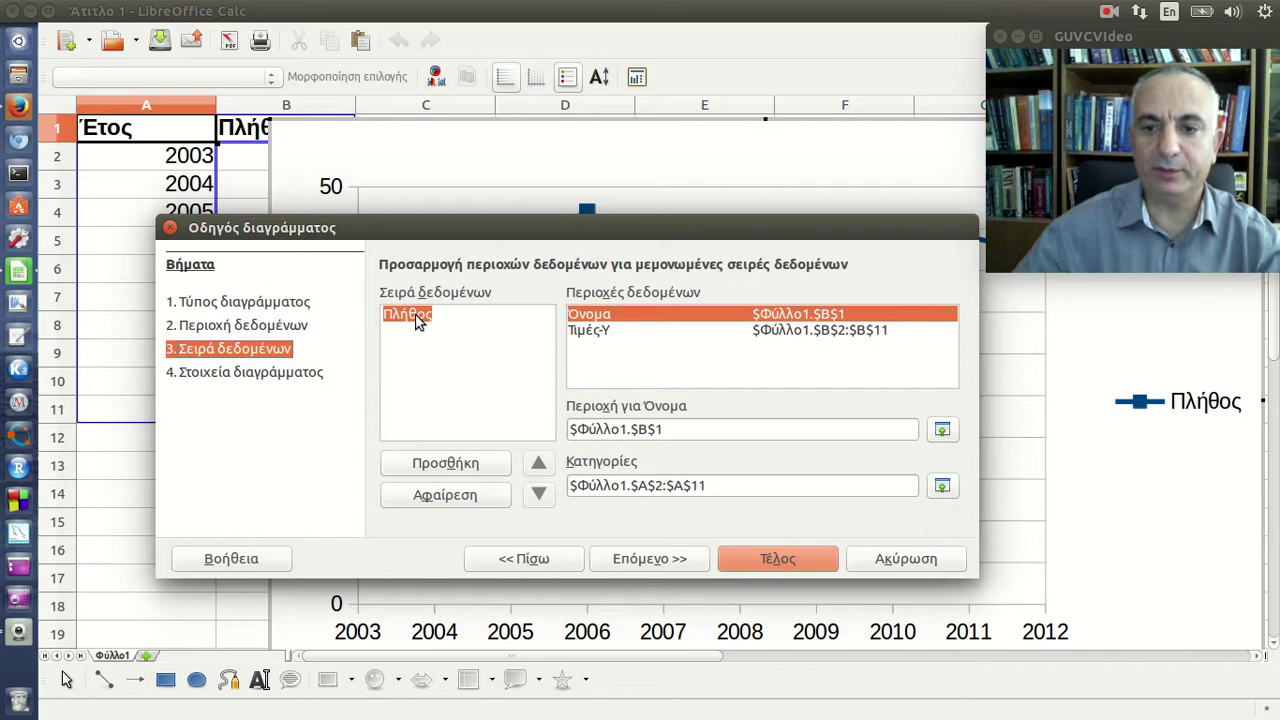
# Hide the legend and title the X axis 'Έτος' and the Y axis 'Πλήθος'
pyautogui.click(677, 560)
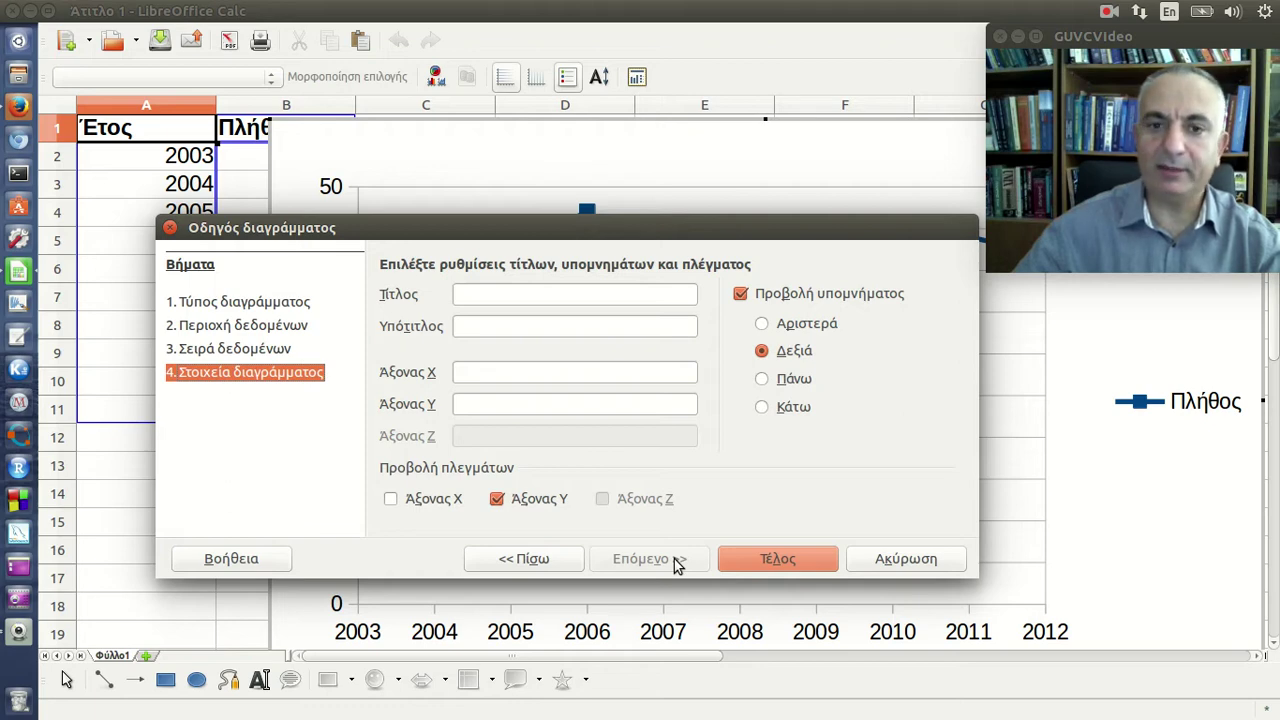
pyautogui.click(740, 294)
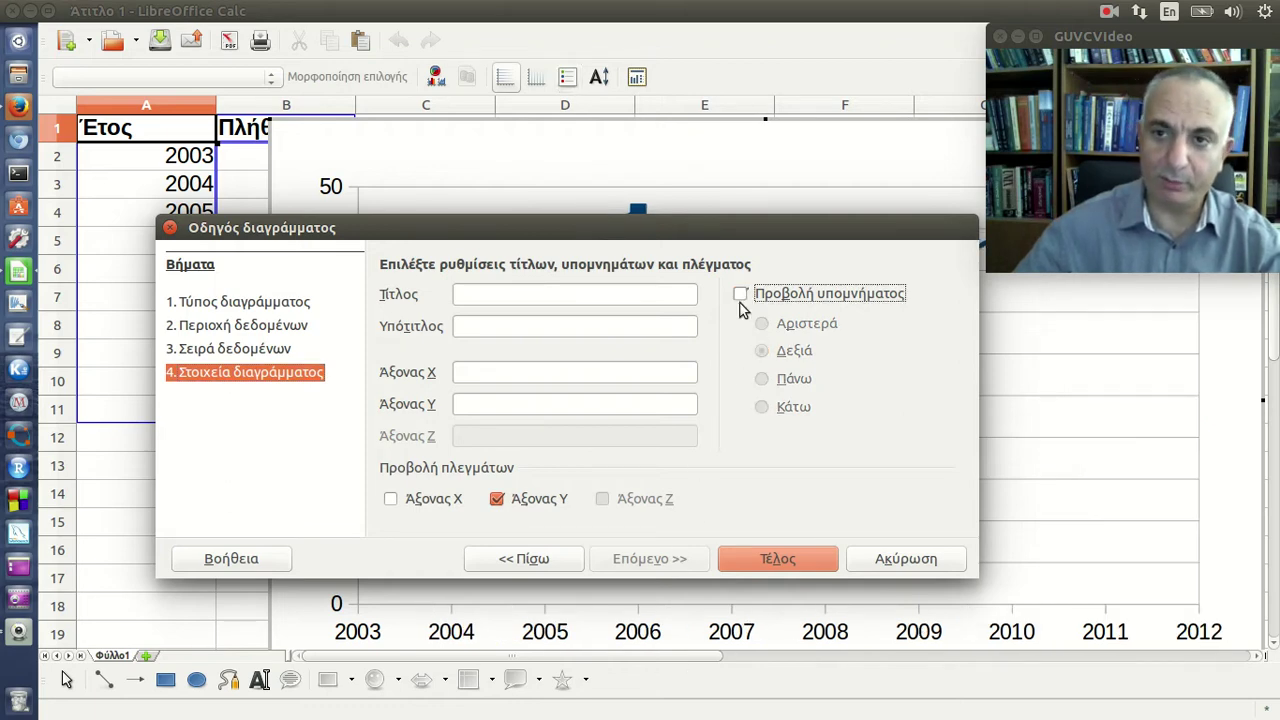
pyautogui.click(628, 296)
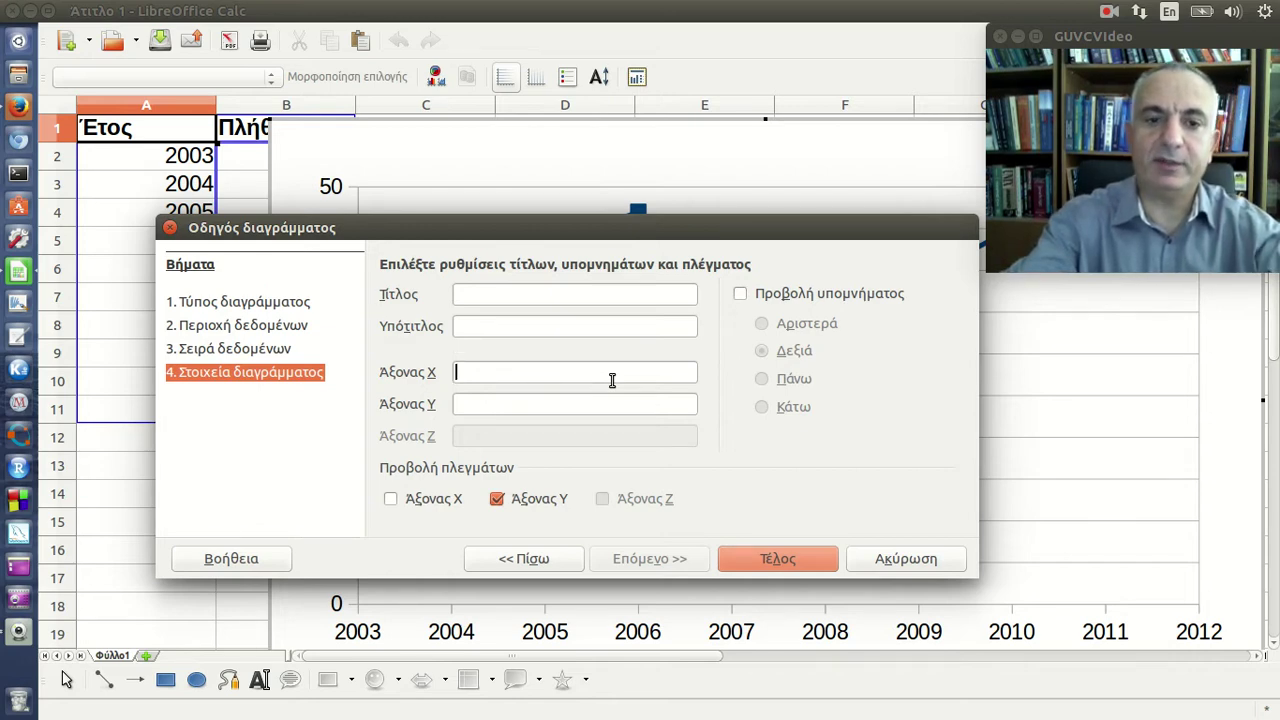
pyautogui.write('Έ')
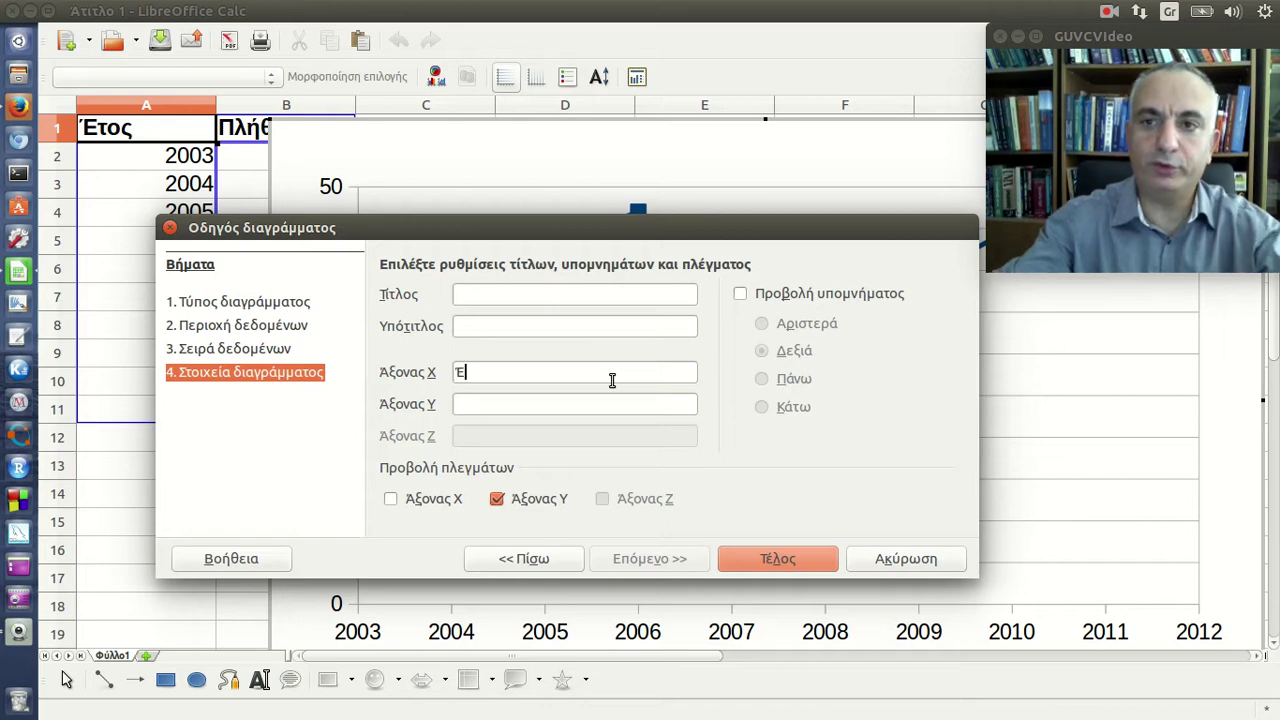
pyautogui.write('τος')
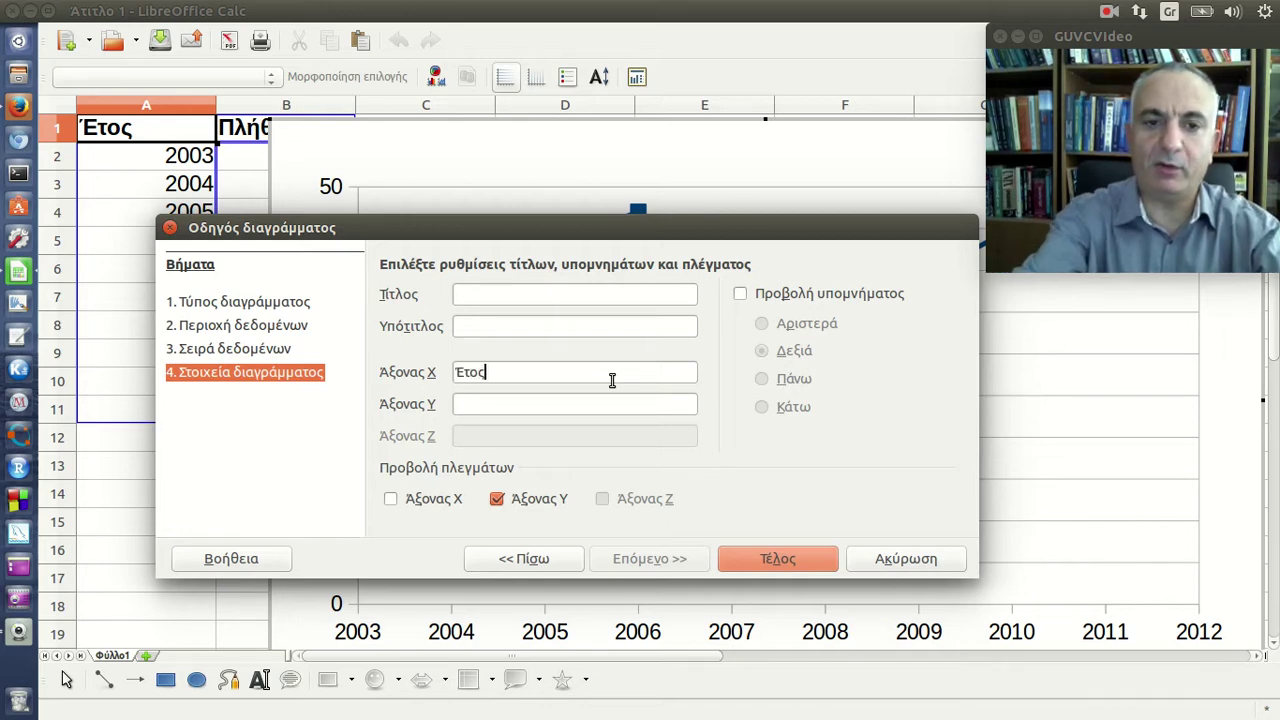
pyautogui.click(593, 405)
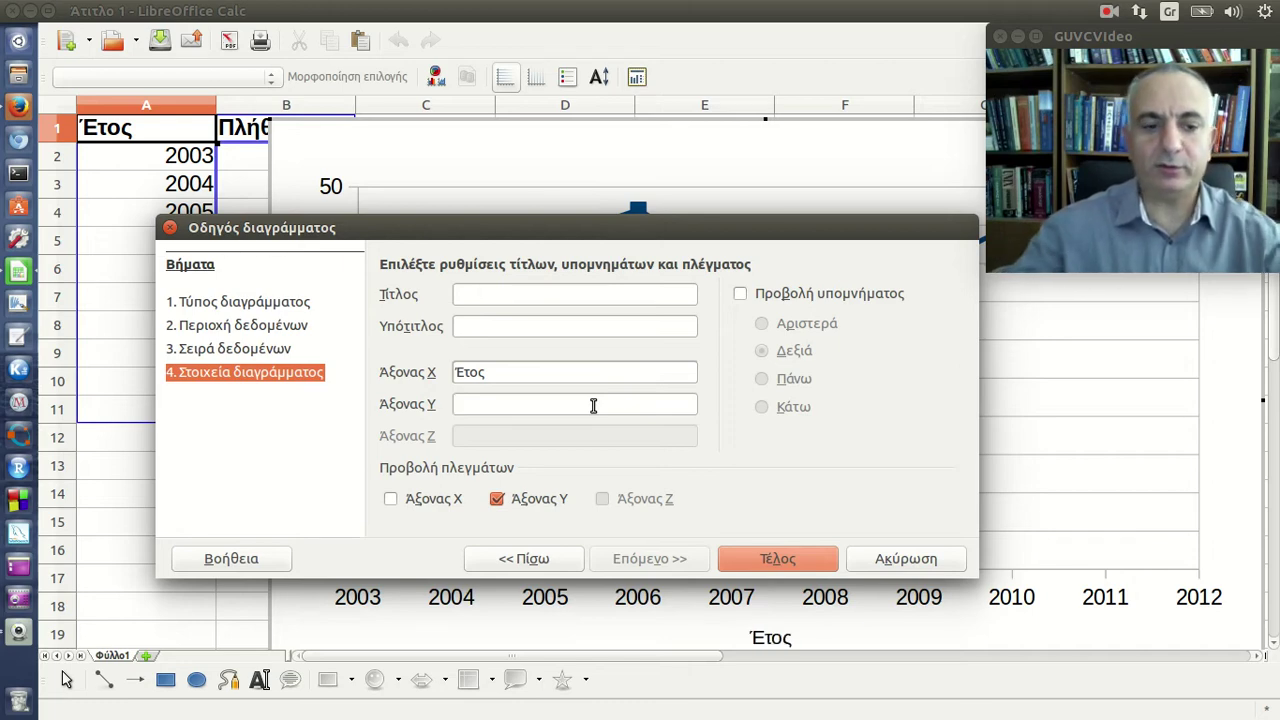
pyautogui.write('Ολό')
pyautogui.press('BackSpace')
pyautogui.press('BackSpace')
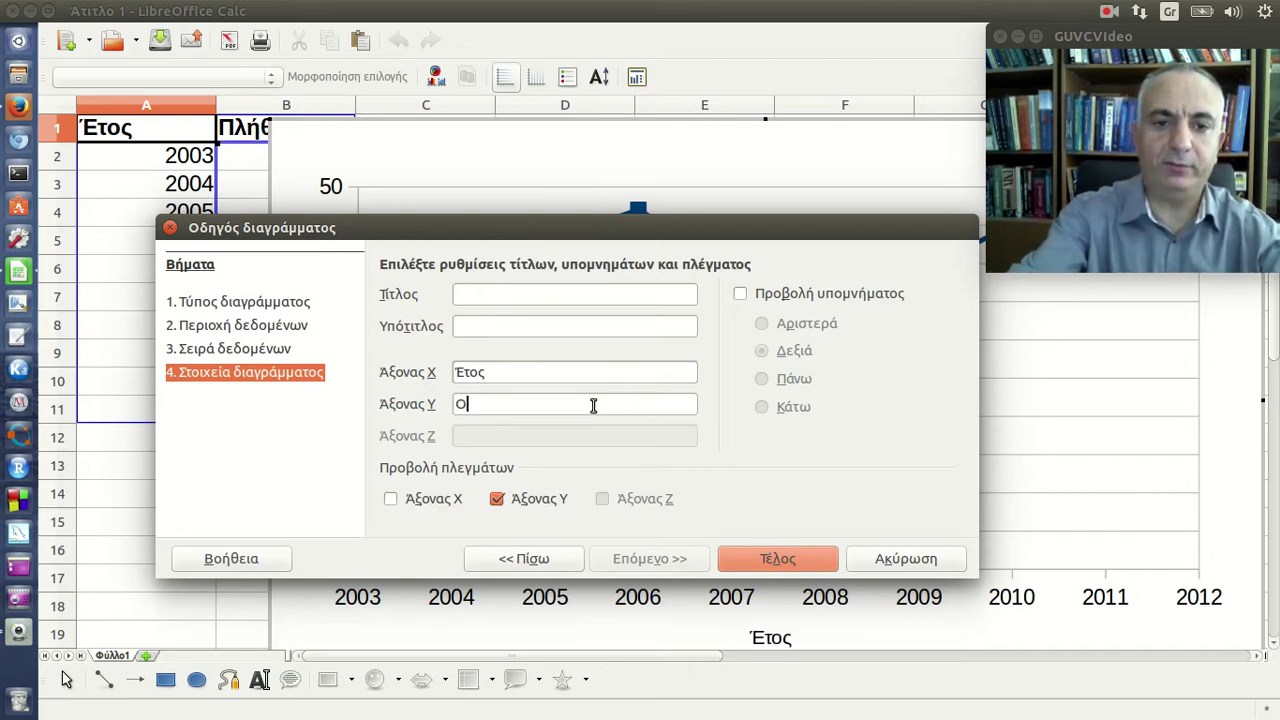
pyautogui.write('Πλήθος')
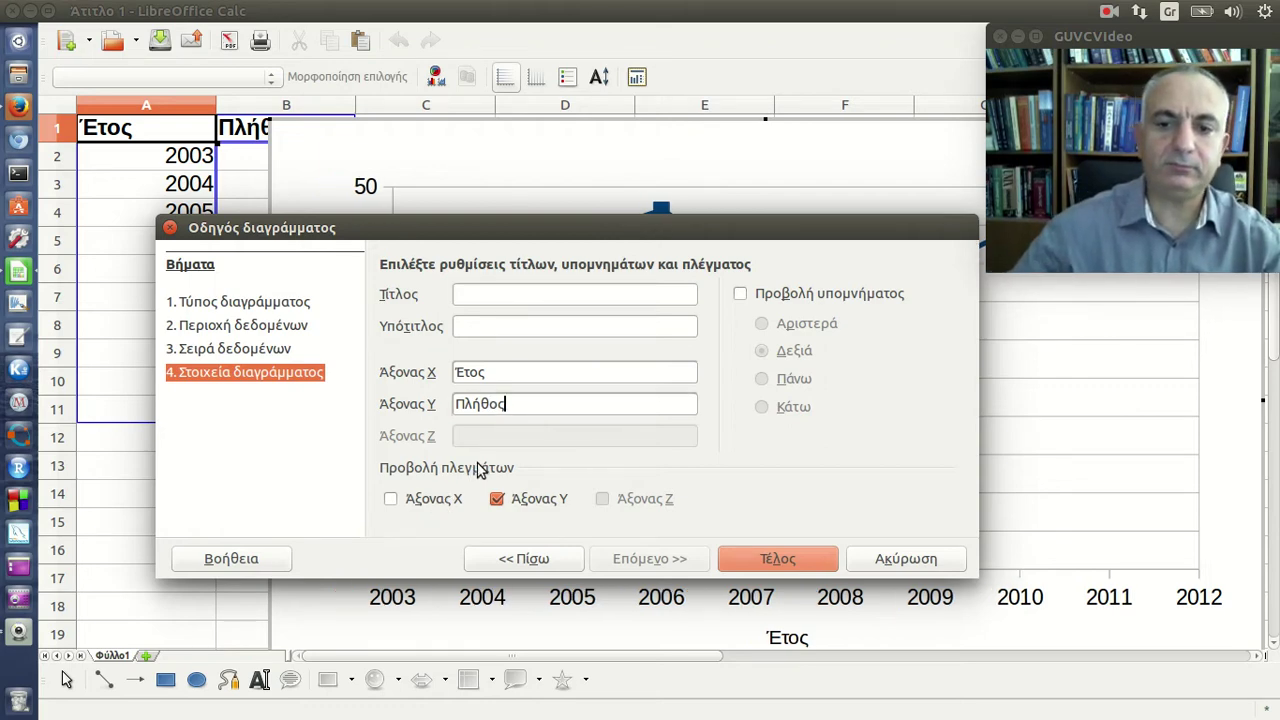
# Finish the chart, then shrink it and move it up-left beside the A1:B11 data
pyautogui.click(781, 560)
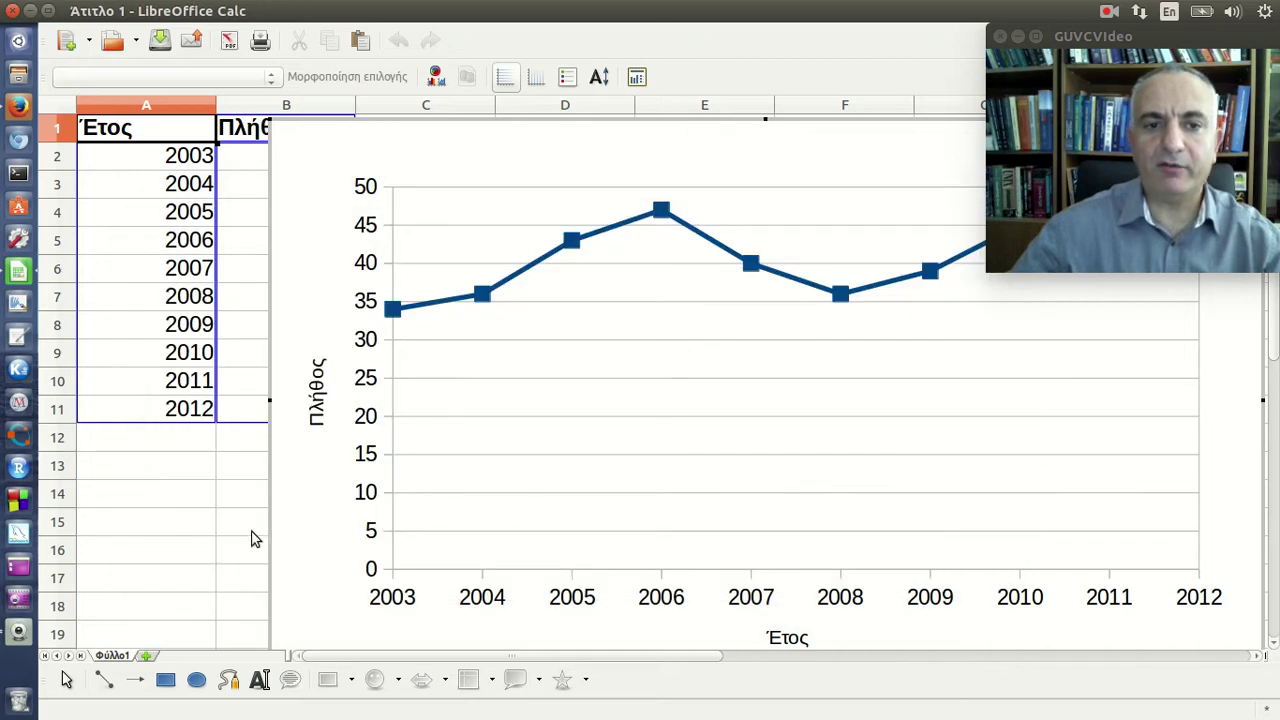
pyautogui.click(202, 558)
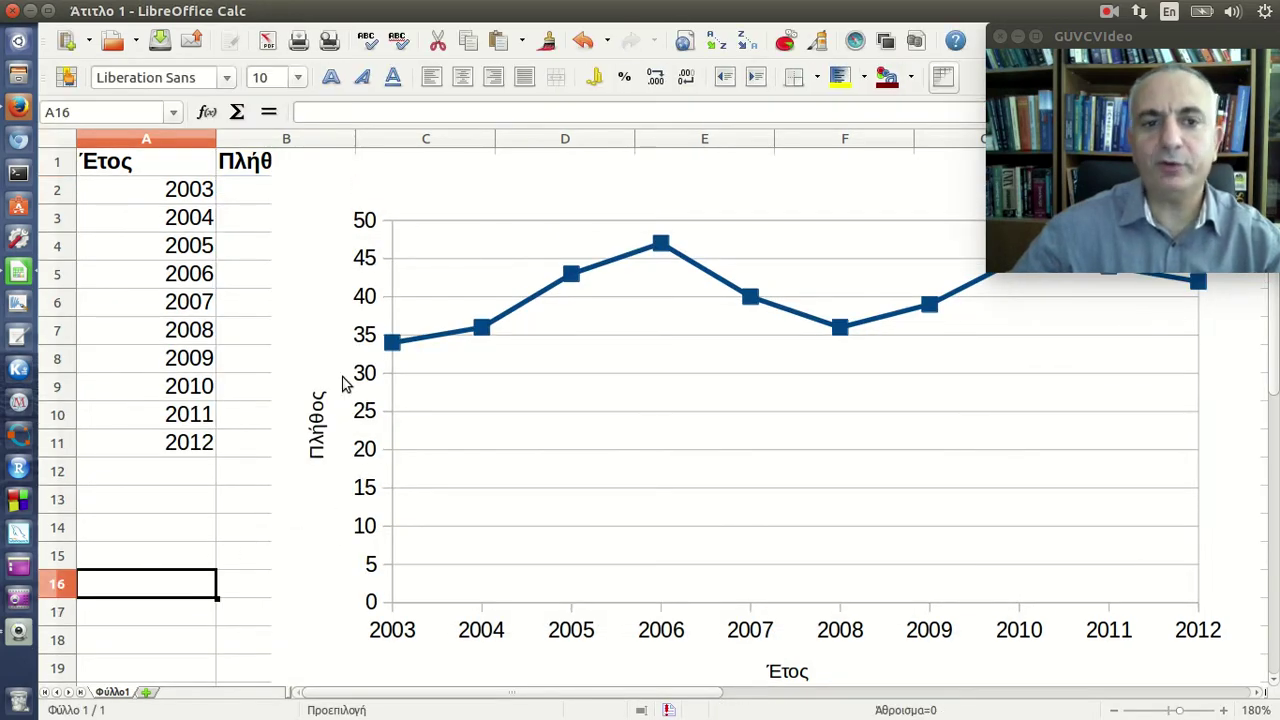
pyautogui.click(325, 345)
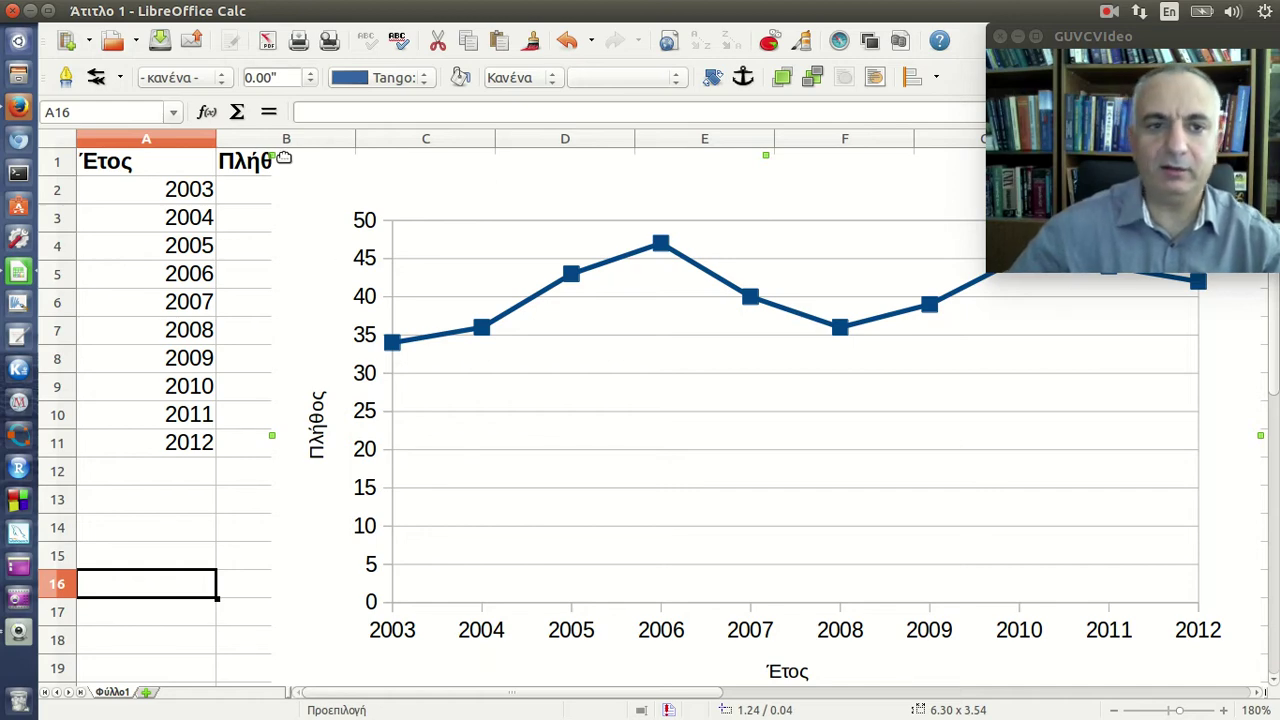
pyautogui.moveTo(275, 158); pyautogui.dragTo(533, 282)
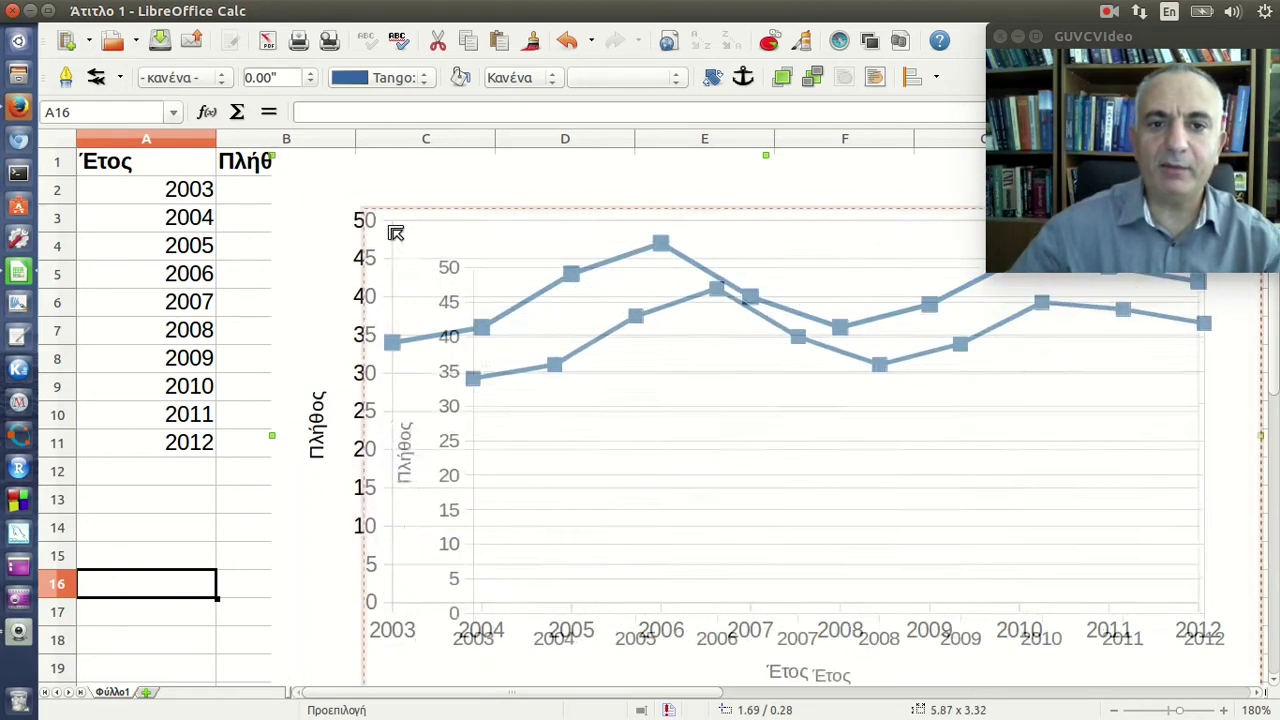
pyautogui.moveTo(657, 310)
pyautogui.mouseDown()
pyautogui.moveTo(524, 205)
pyautogui.moveTo(570, 239)
pyautogui.mouseUp()
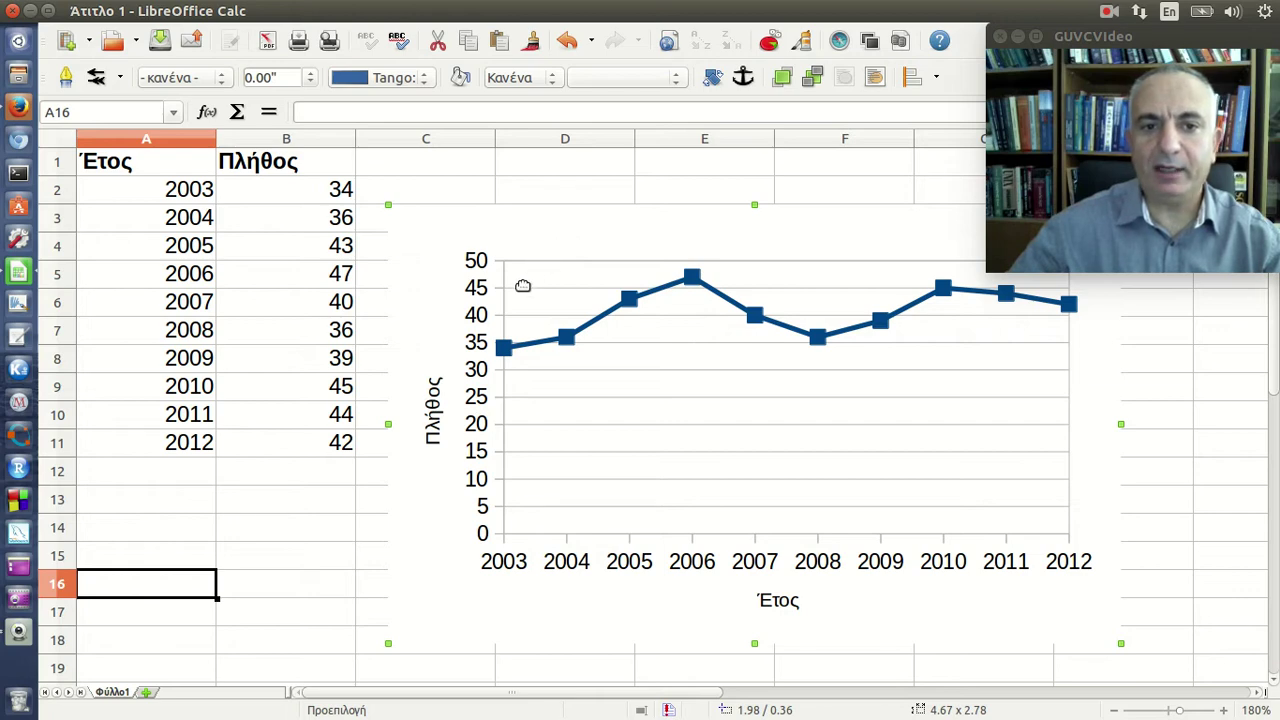
# Make the Y-axis title Πλήθος bold at size 11
pyautogui.doubleClick(428, 400)
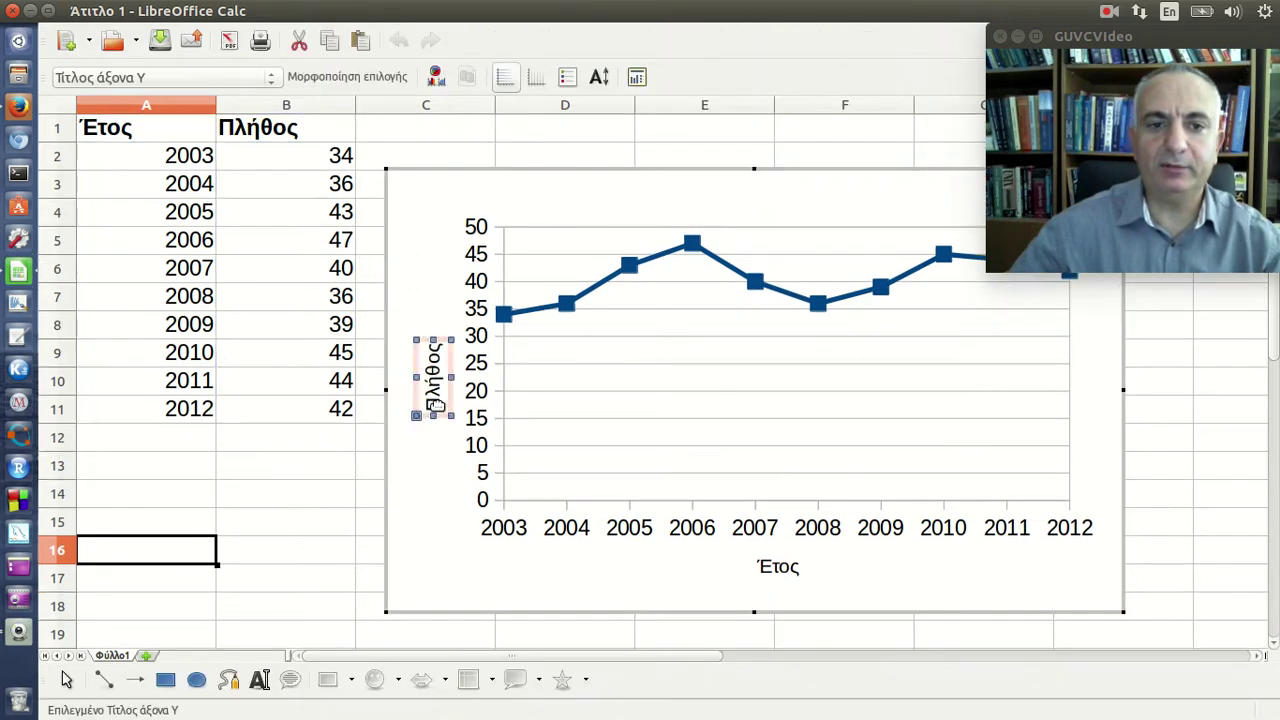
pyautogui.click(389, 76)
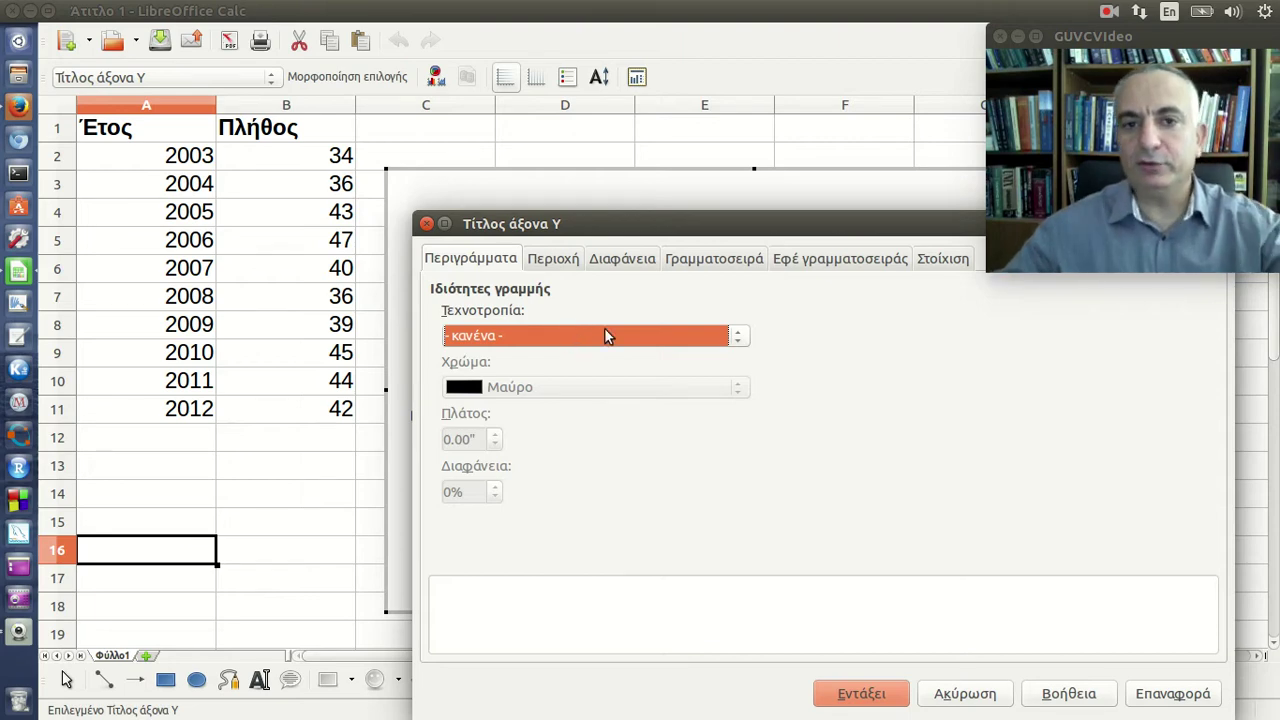
pyautogui.click(710, 260)
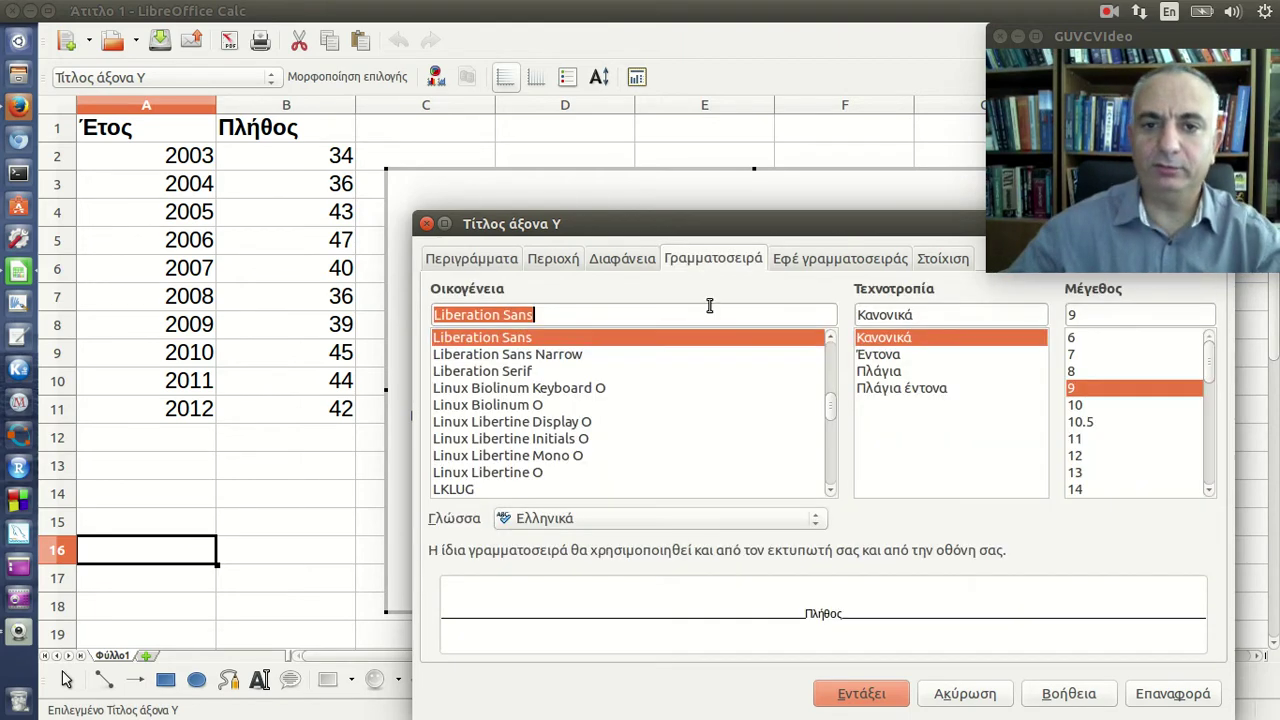
pyautogui.click(886, 356)
pyautogui.click(1083, 440)
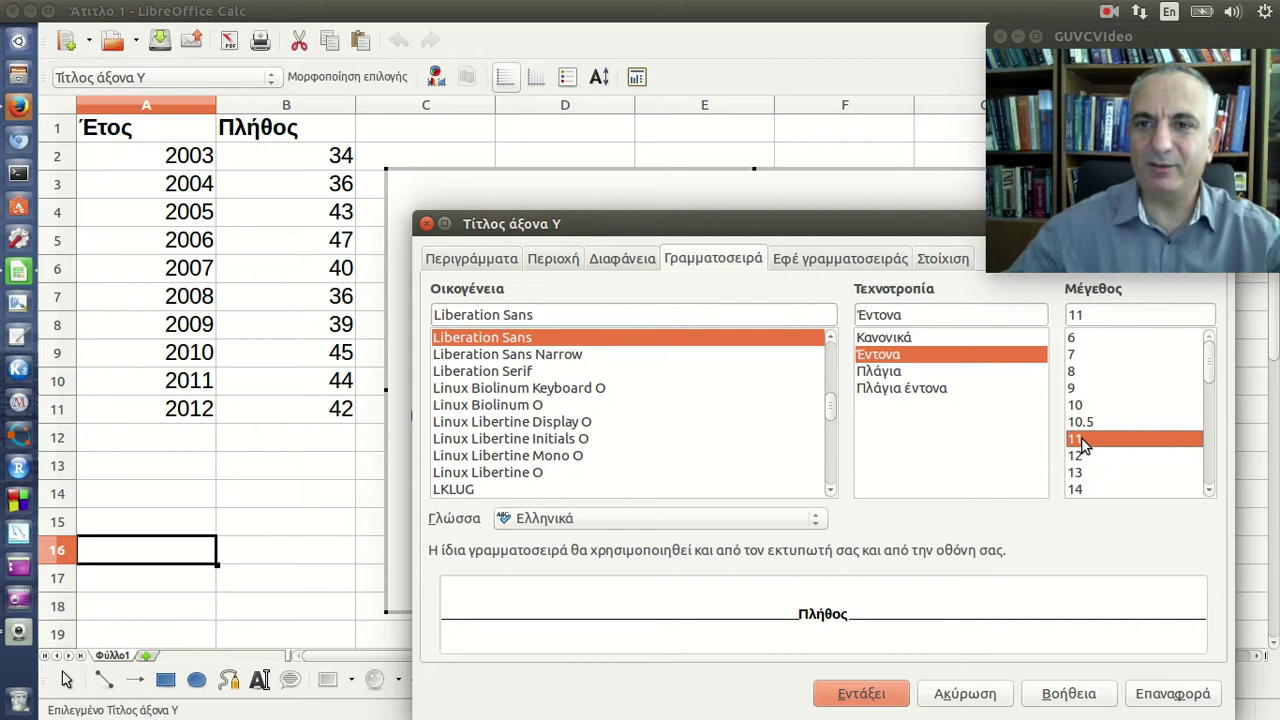
pyautogui.click(893, 695)
# Make the X-axis title Έτος bold at size 11
pyautogui.click(783, 567)
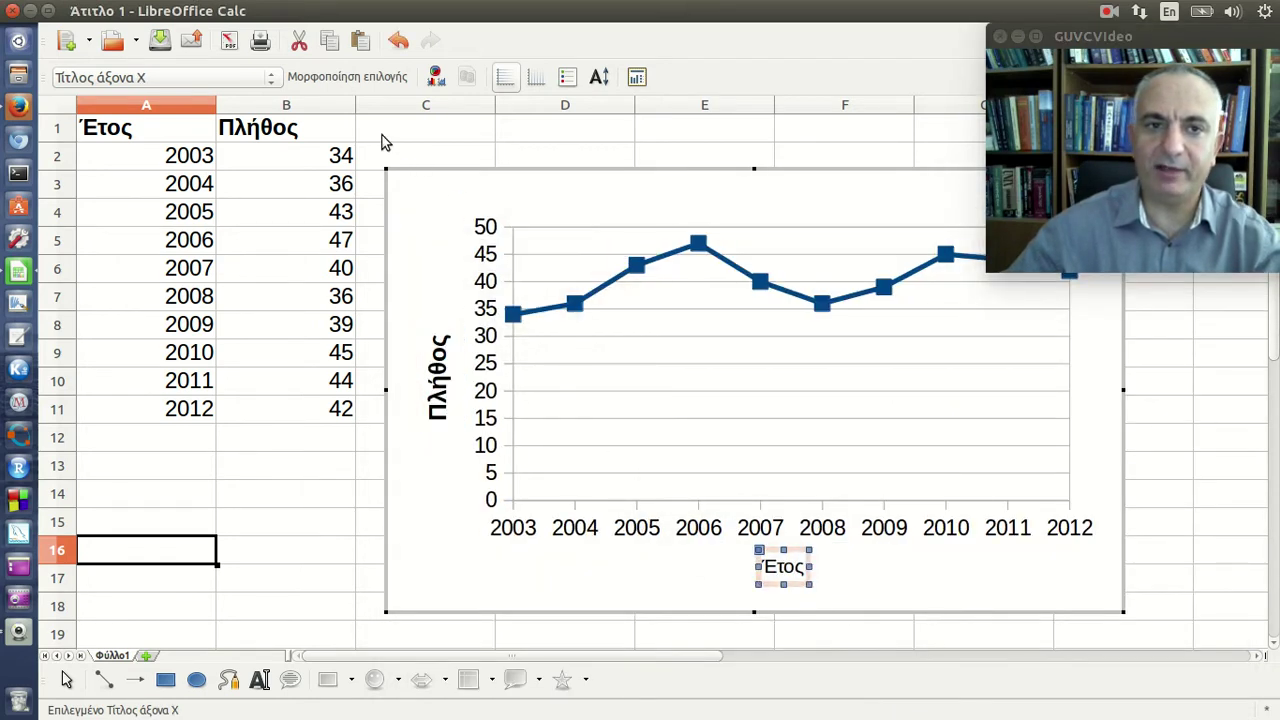
pyautogui.click(365, 77)
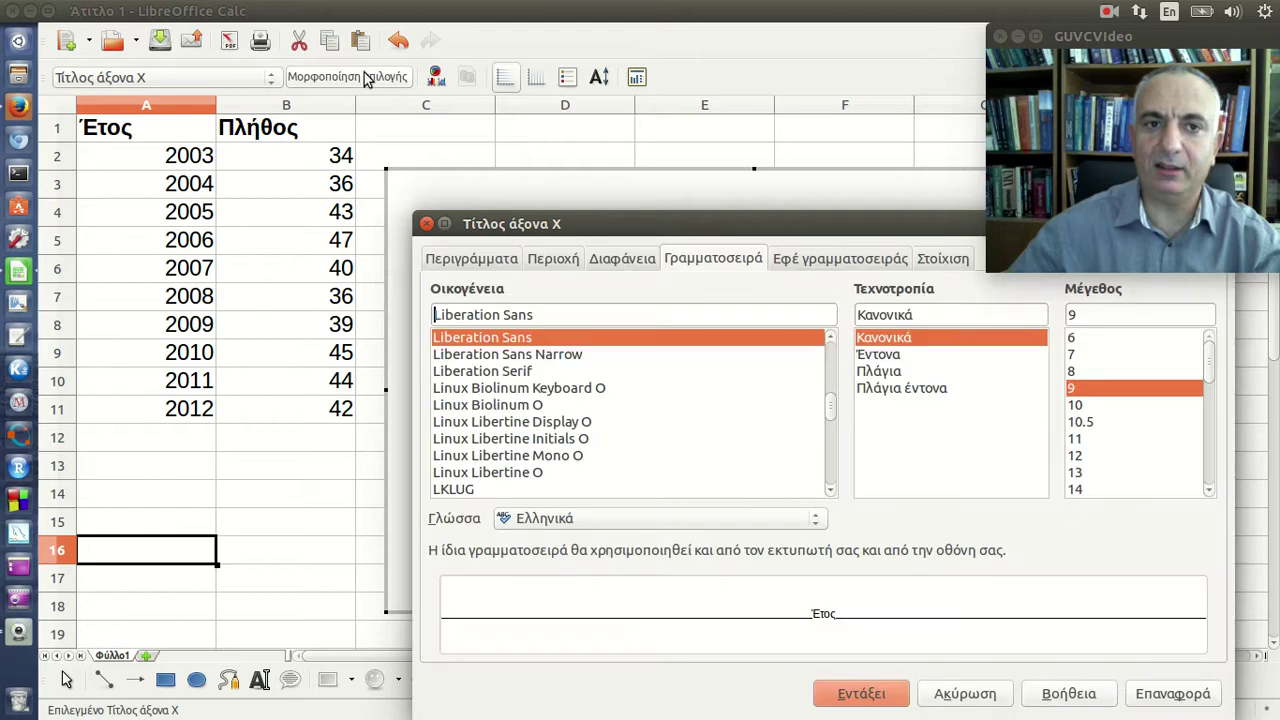
pyautogui.click(905, 355)
pyautogui.click(1080, 441)
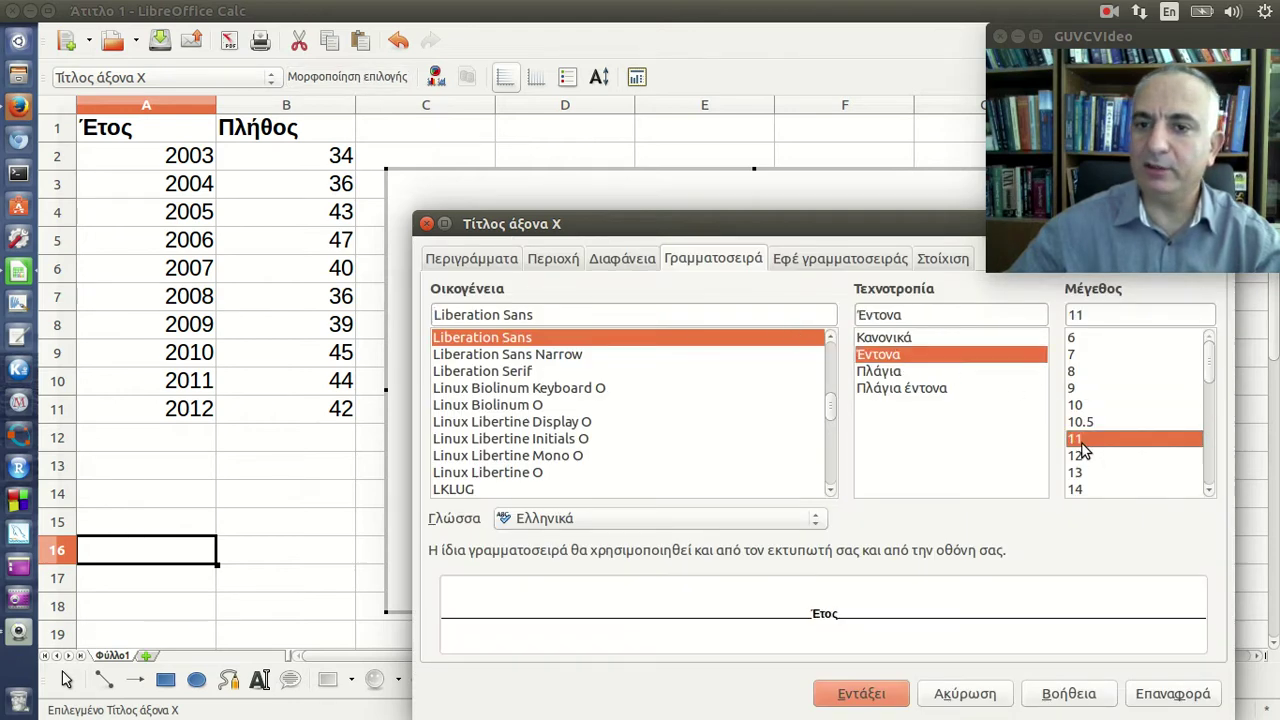
pyautogui.click(880, 693)
pyautogui.click(947, 596)
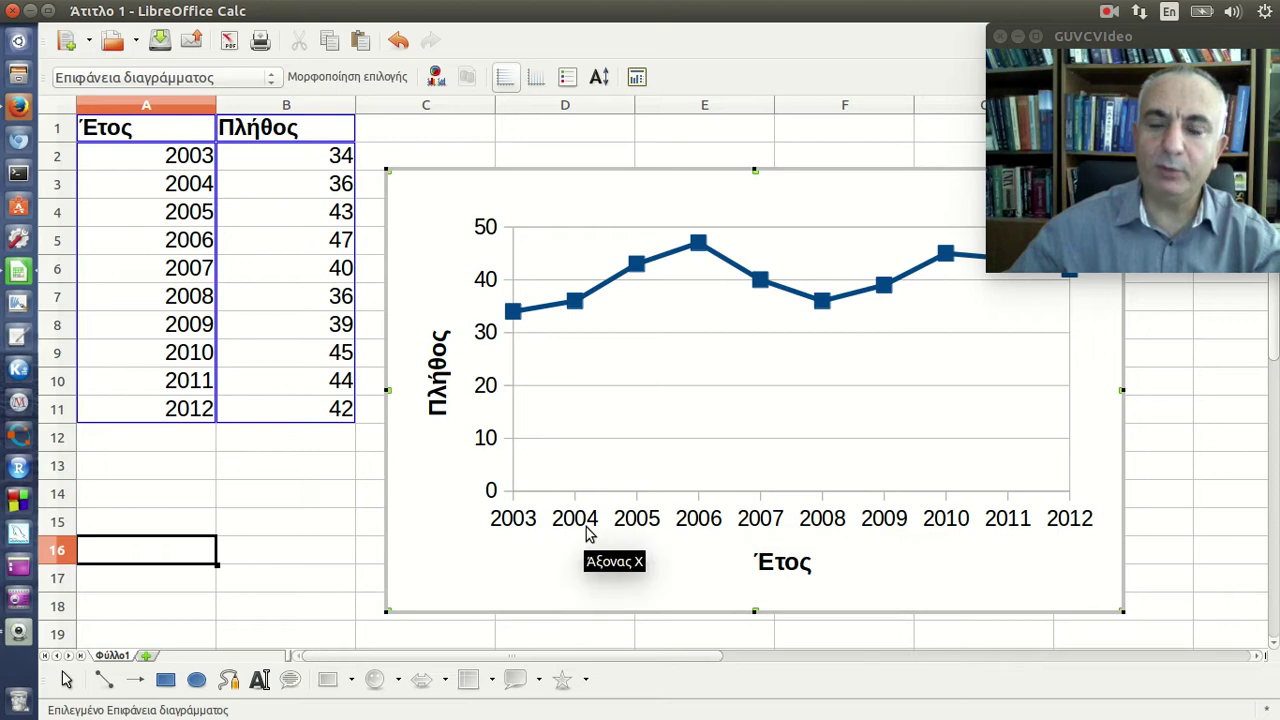
# Give the Πλήθος series a solid 0.02" line and 0.15 cm point markers
pyautogui.click(700, 248)
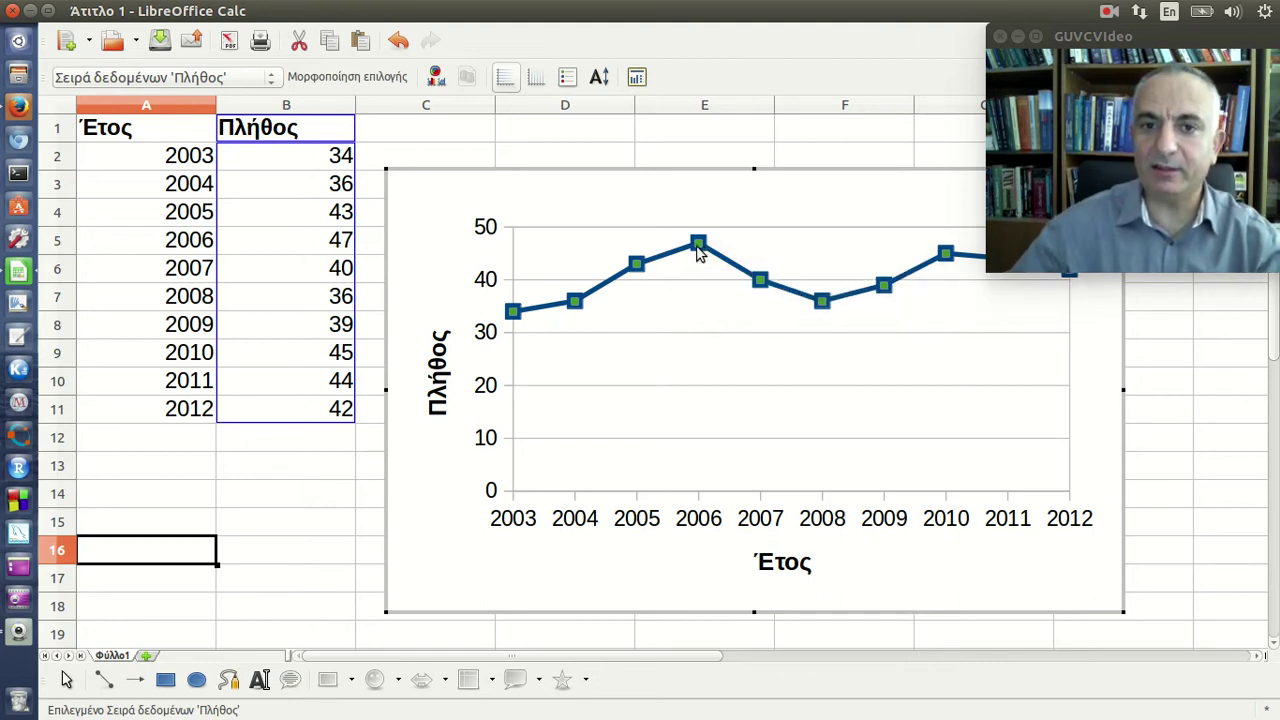
pyautogui.doubleClick(699, 250)
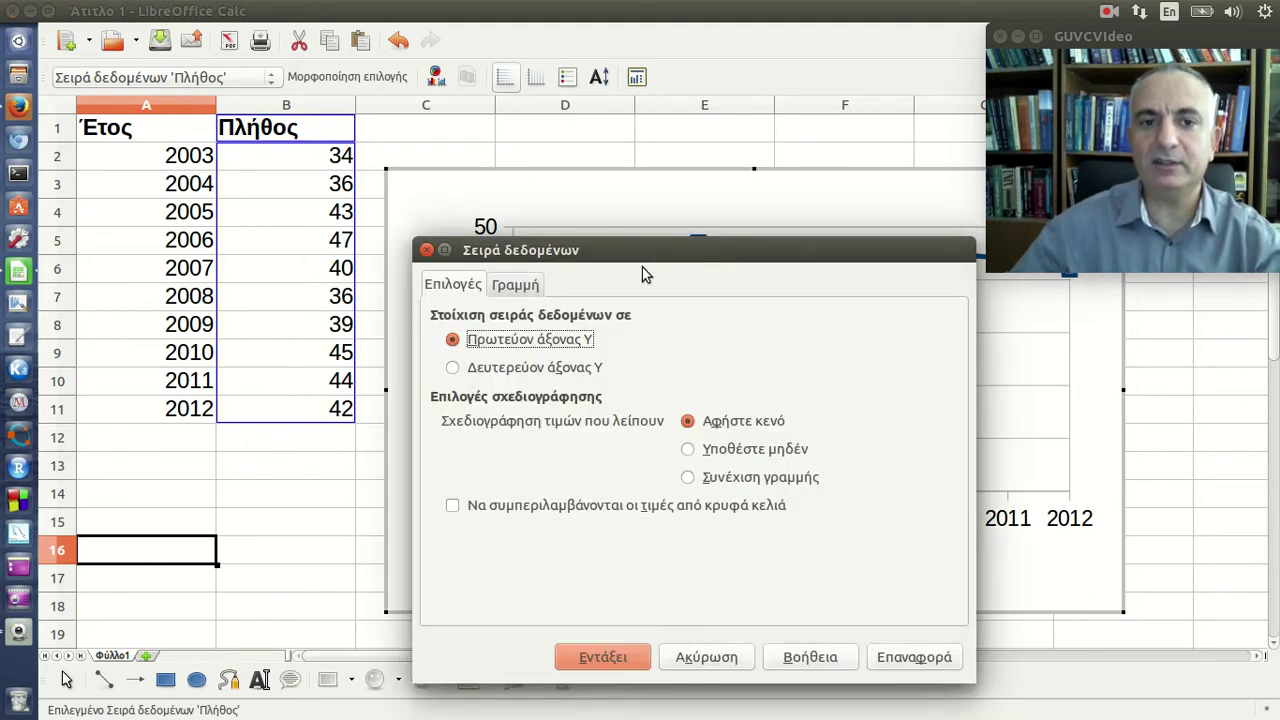
pyautogui.click(530, 288)
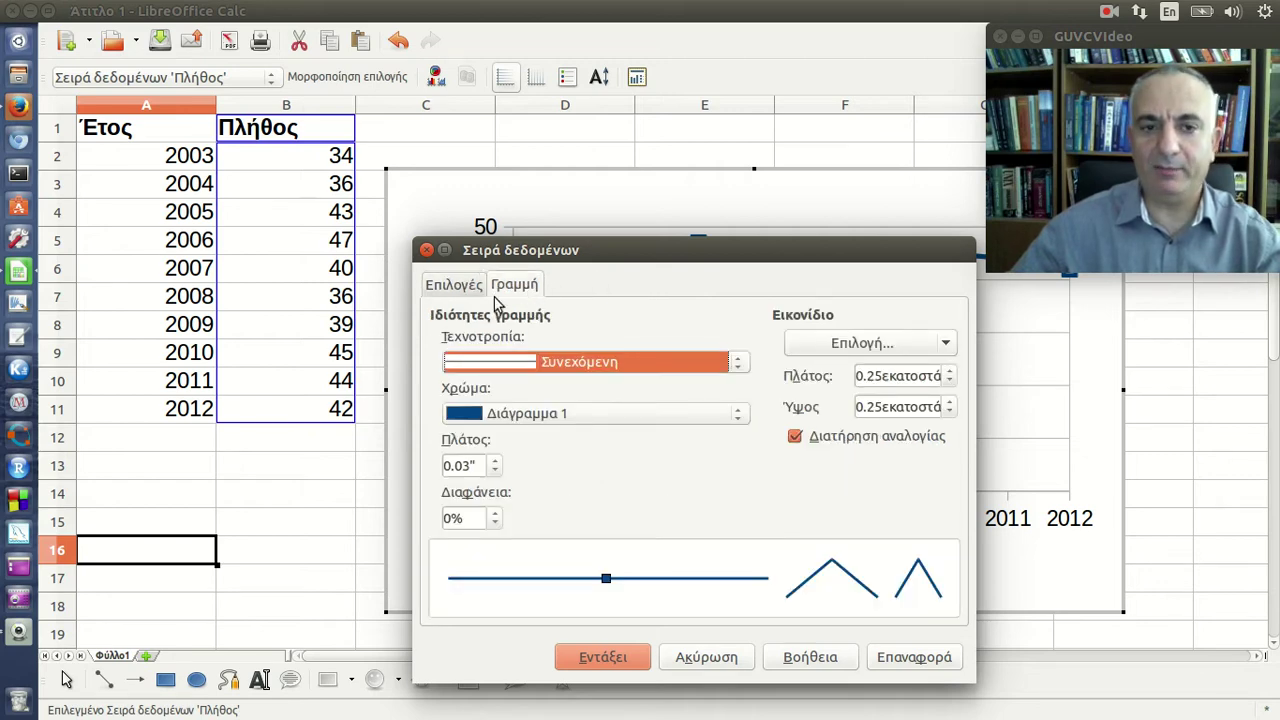
pyautogui.click(595, 368)
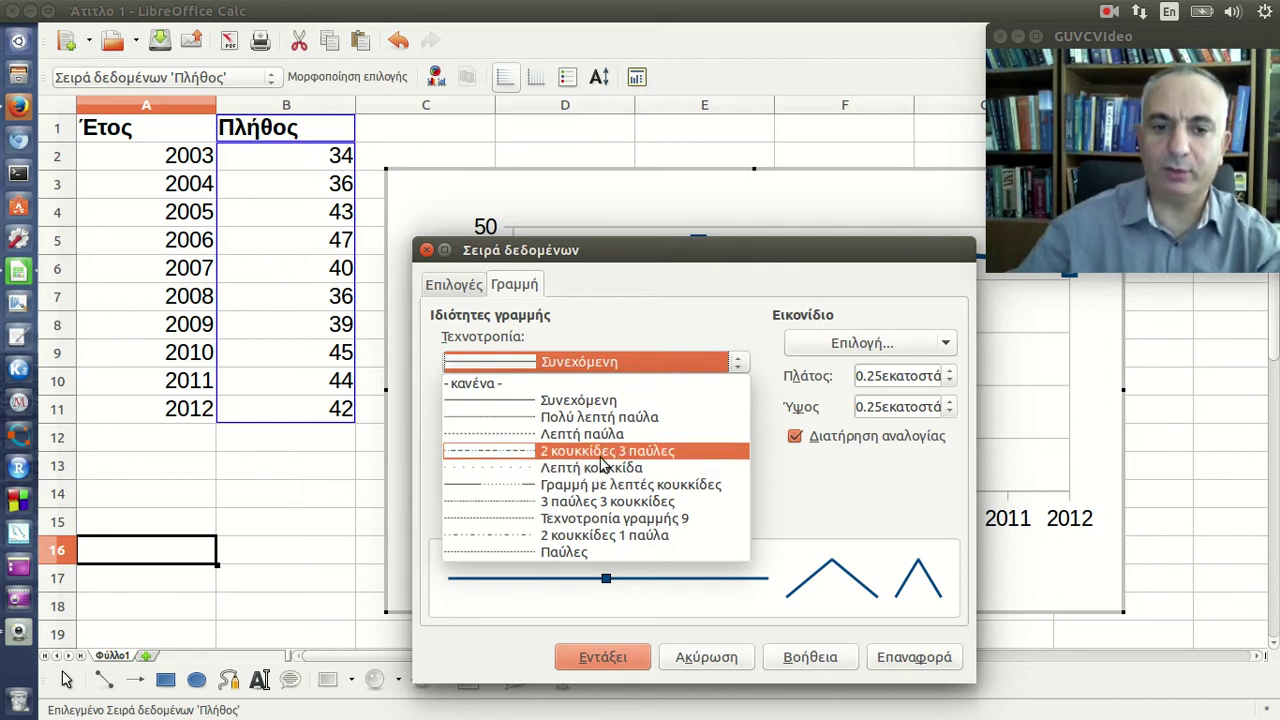
pyautogui.click(595, 363)
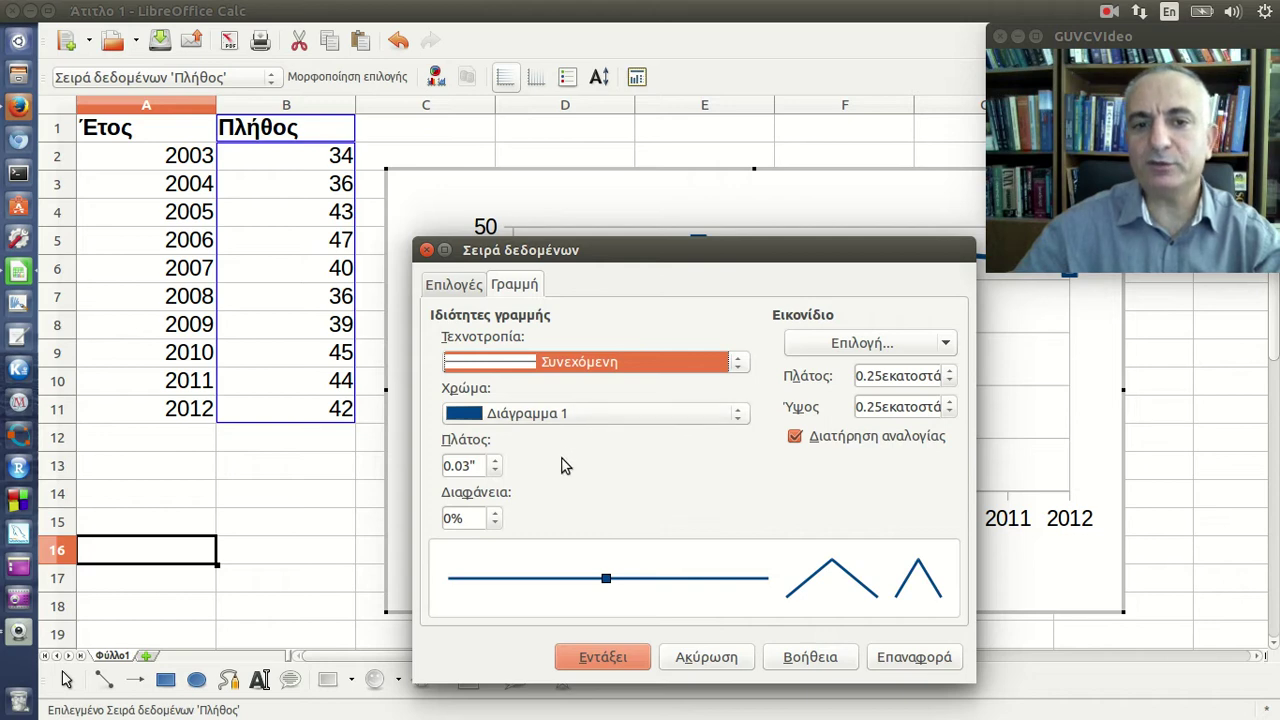
pyautogui.click(493, 472)
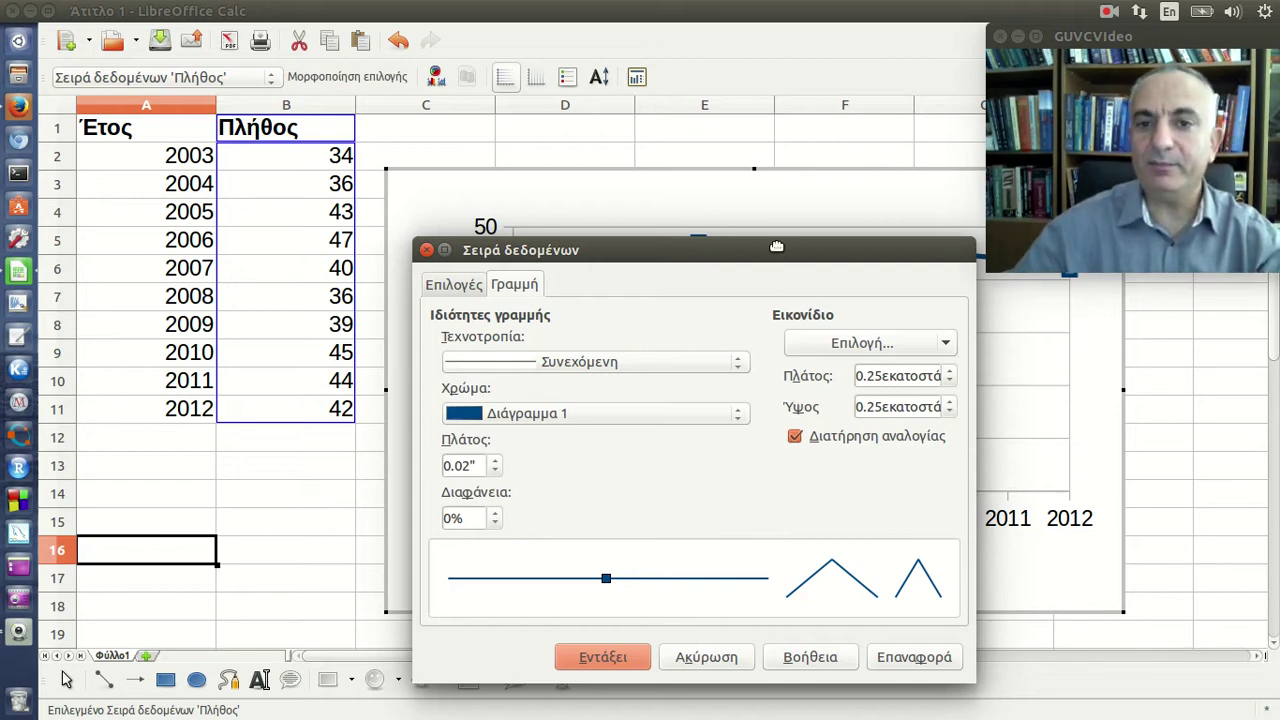
pyautogui.moveTo(809, 252); pyautogui.dragTo(612, 253)
pyautogui.click(753, 383)
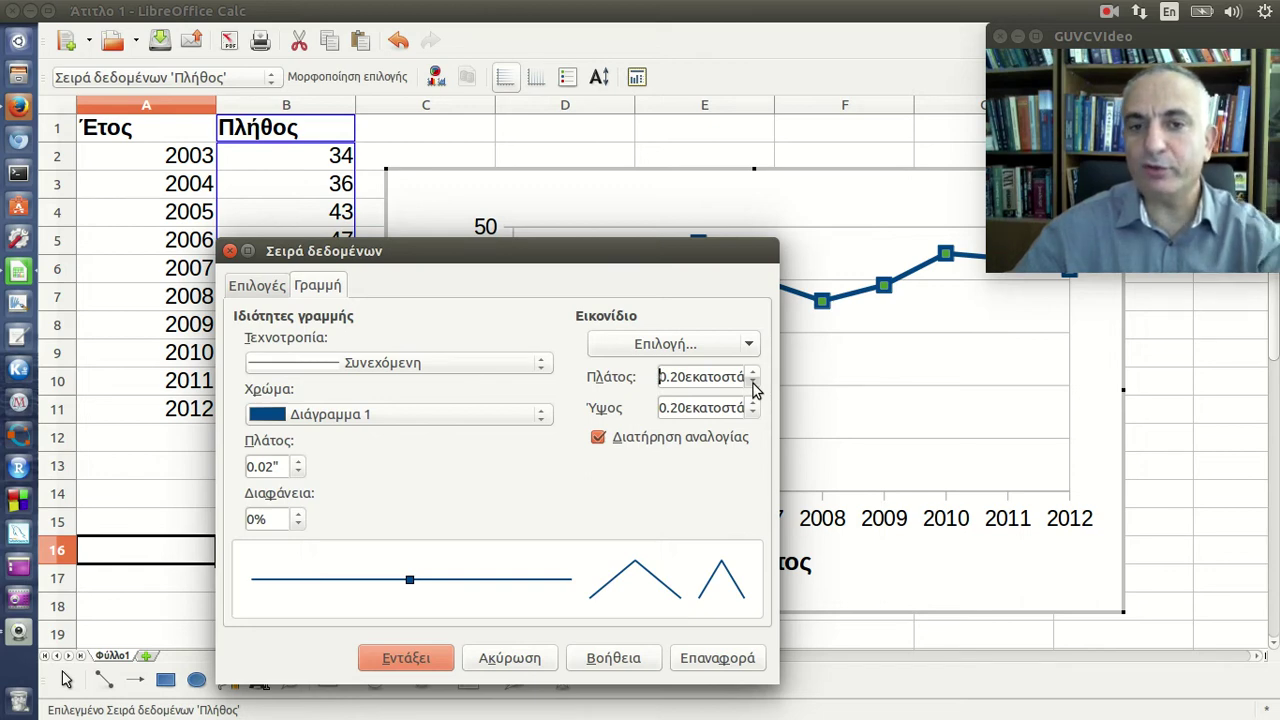
pyautogui.click(753, 383)
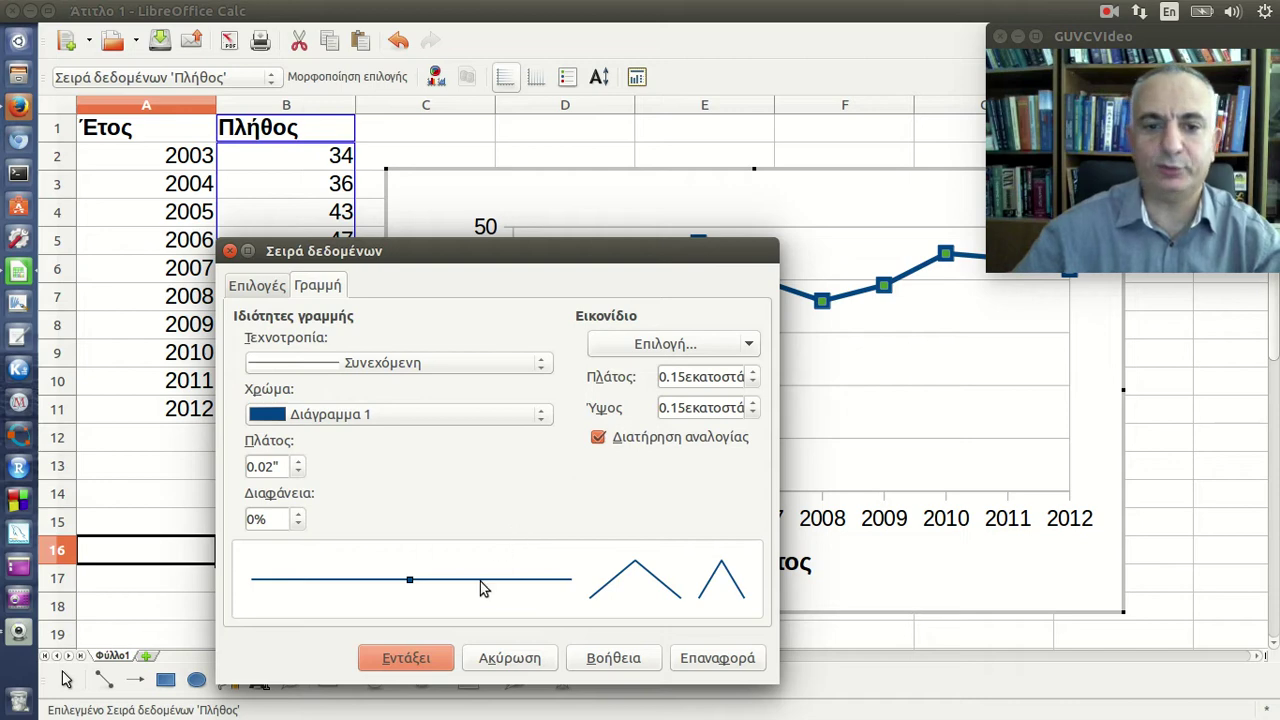
pyautogui.click(432, 660)
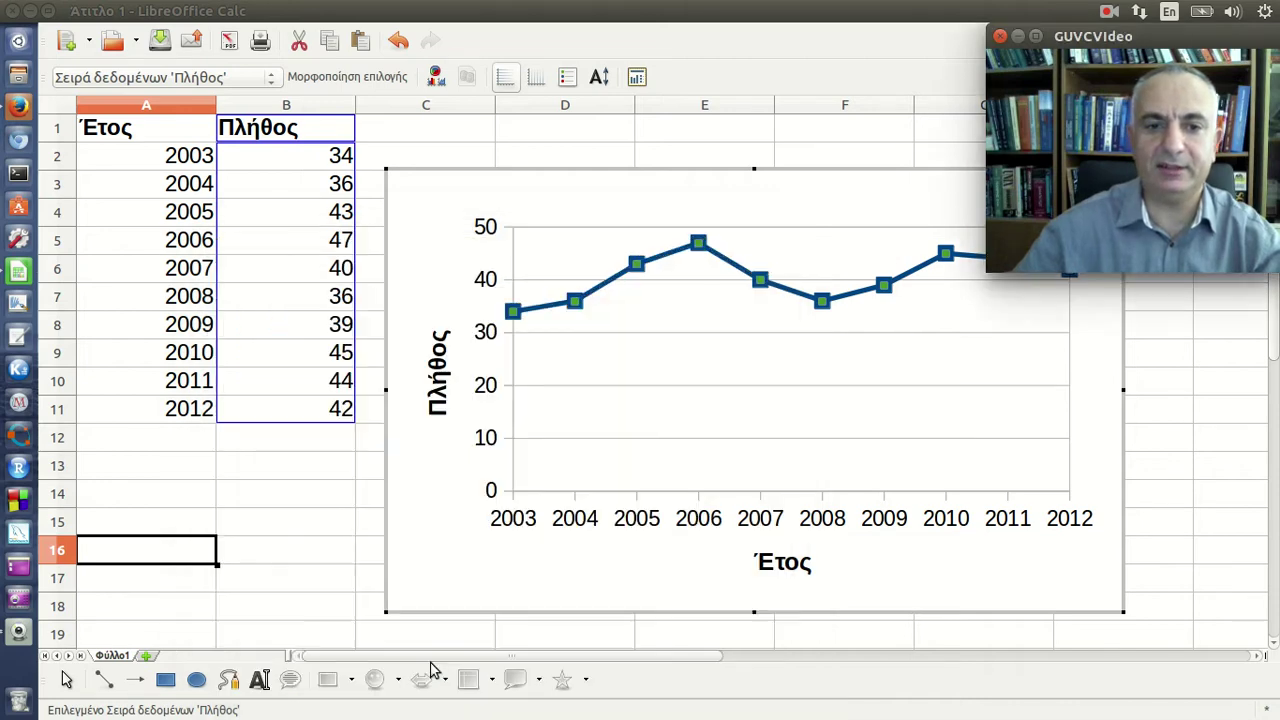
# Exit chart editing and drag the chart slightly lower on the sheet
pyautogui.click(416, 590)
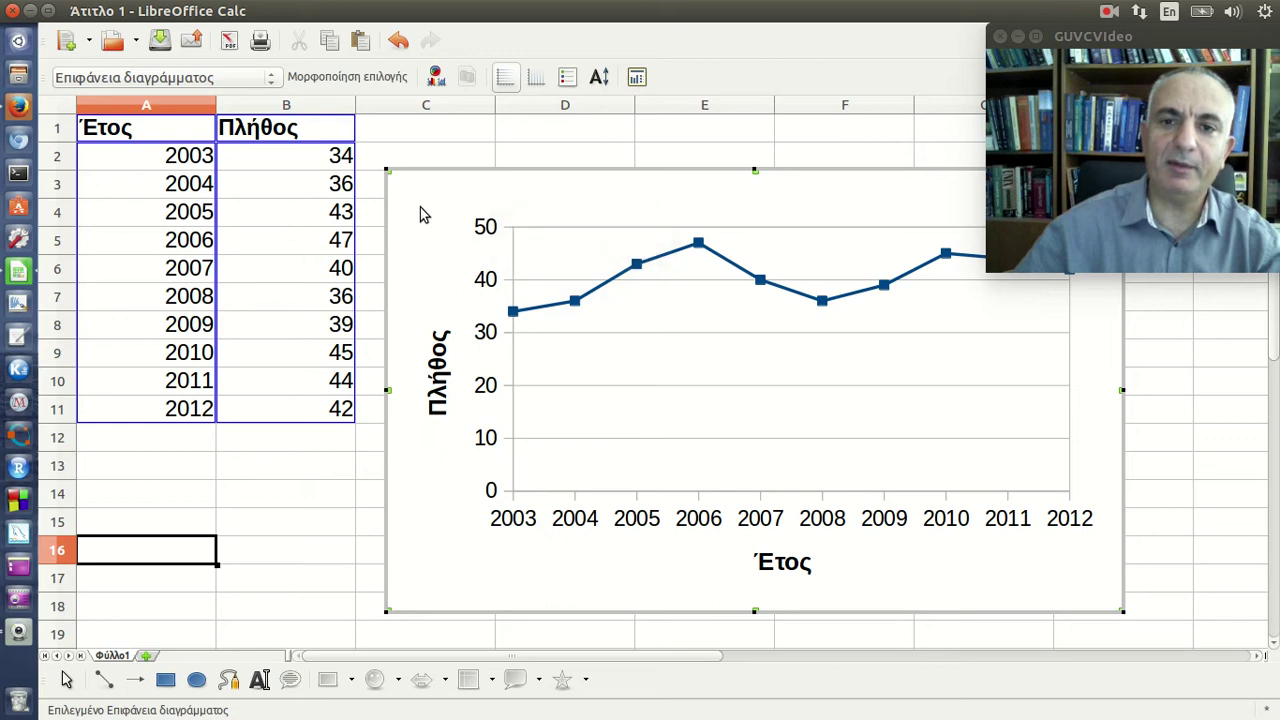
pyautogui.press('Escape')
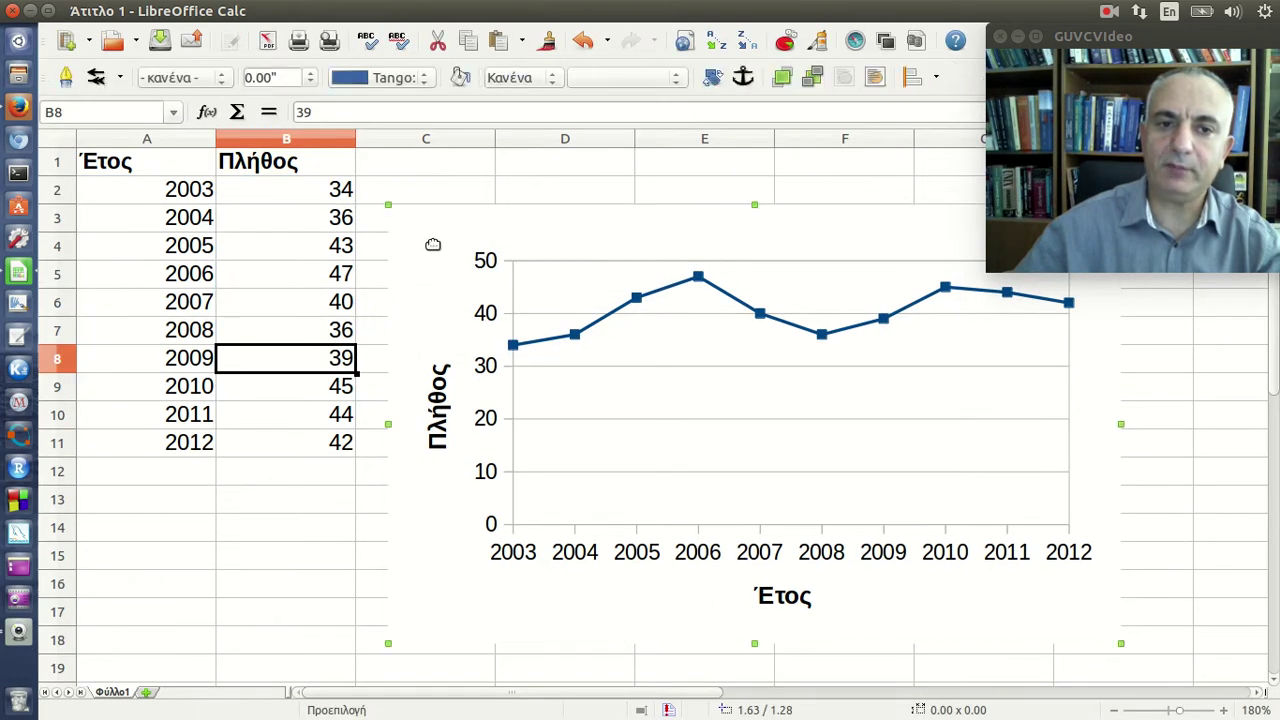
pyautogui.moveTo(433, 245); pyautogui.dragTo(440, 314)
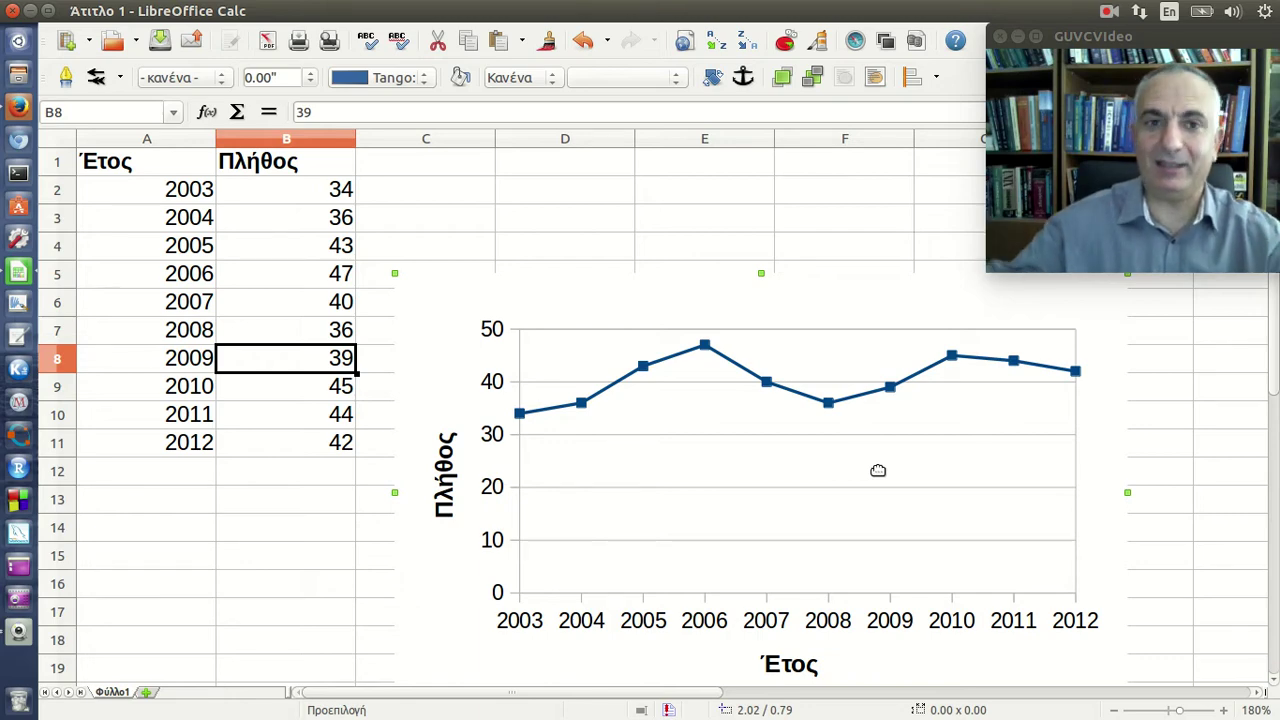
# Save the workbook as customers.ods and drag the chart toward the right of the sheet
pyautogui.click(162, 44)
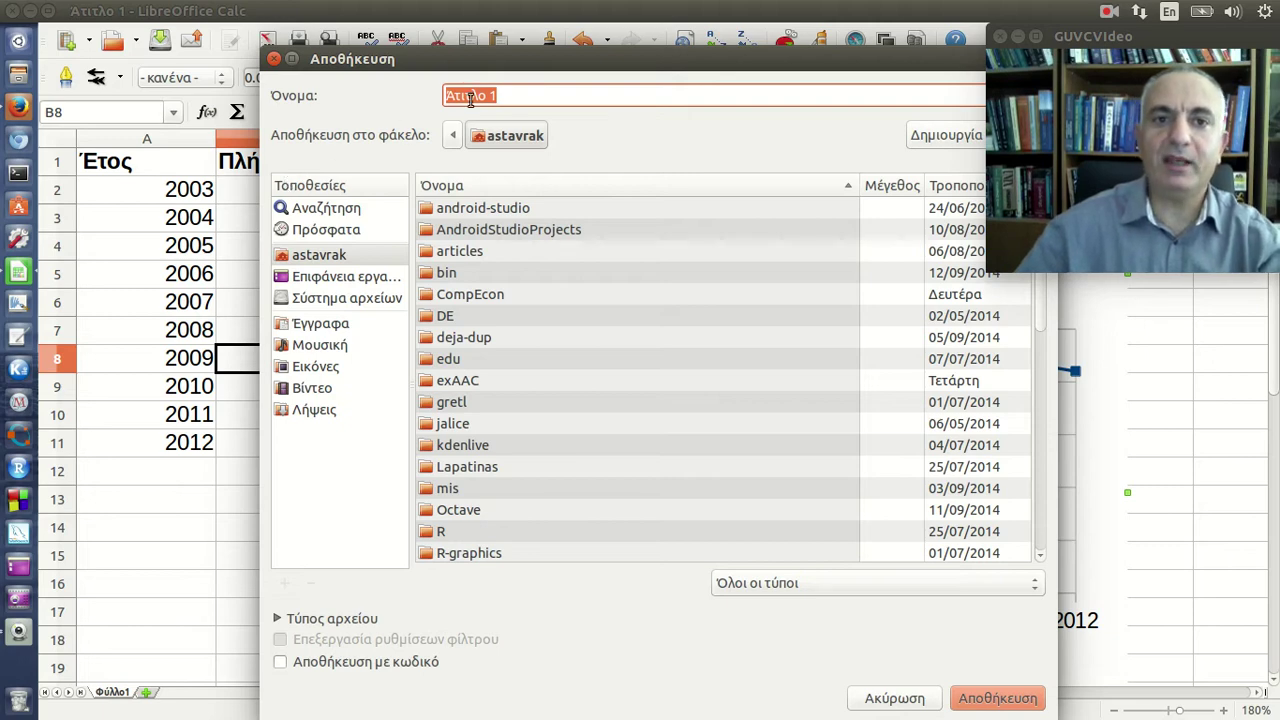
pyautogui.moveTo(505, 95); pyautogui.dragTo(431, 95)
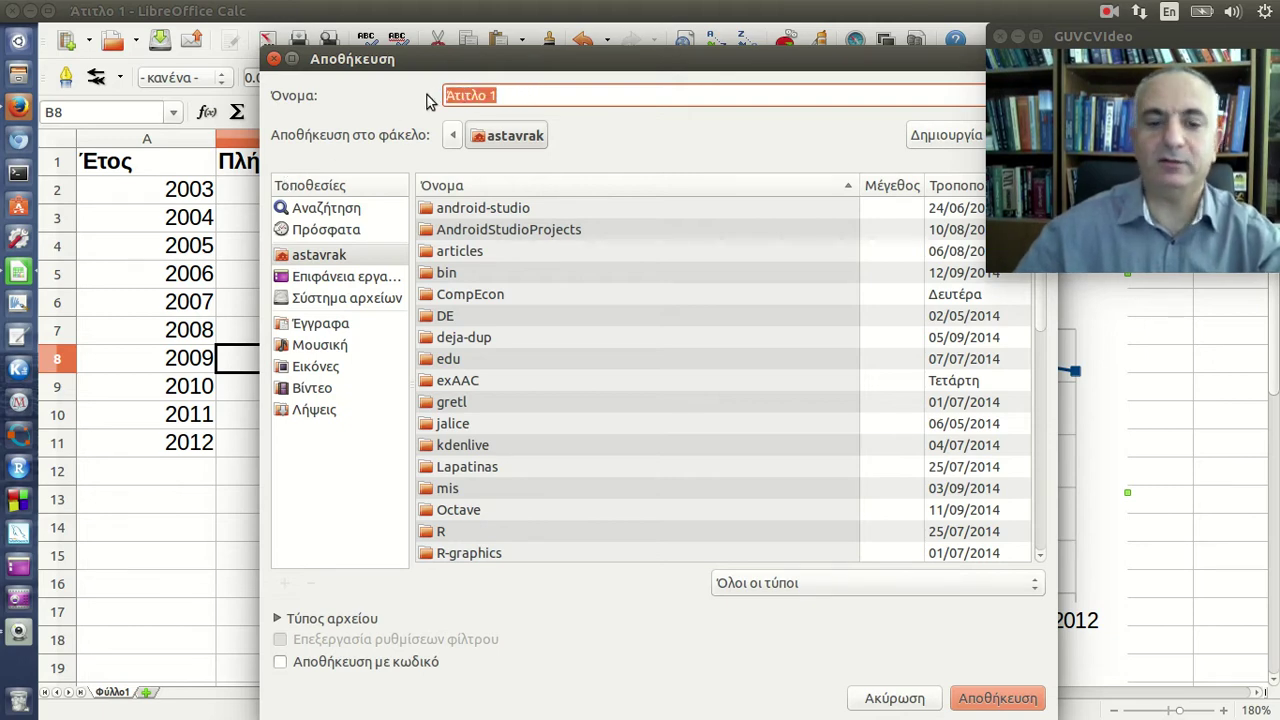
pyautogui.write('cust')
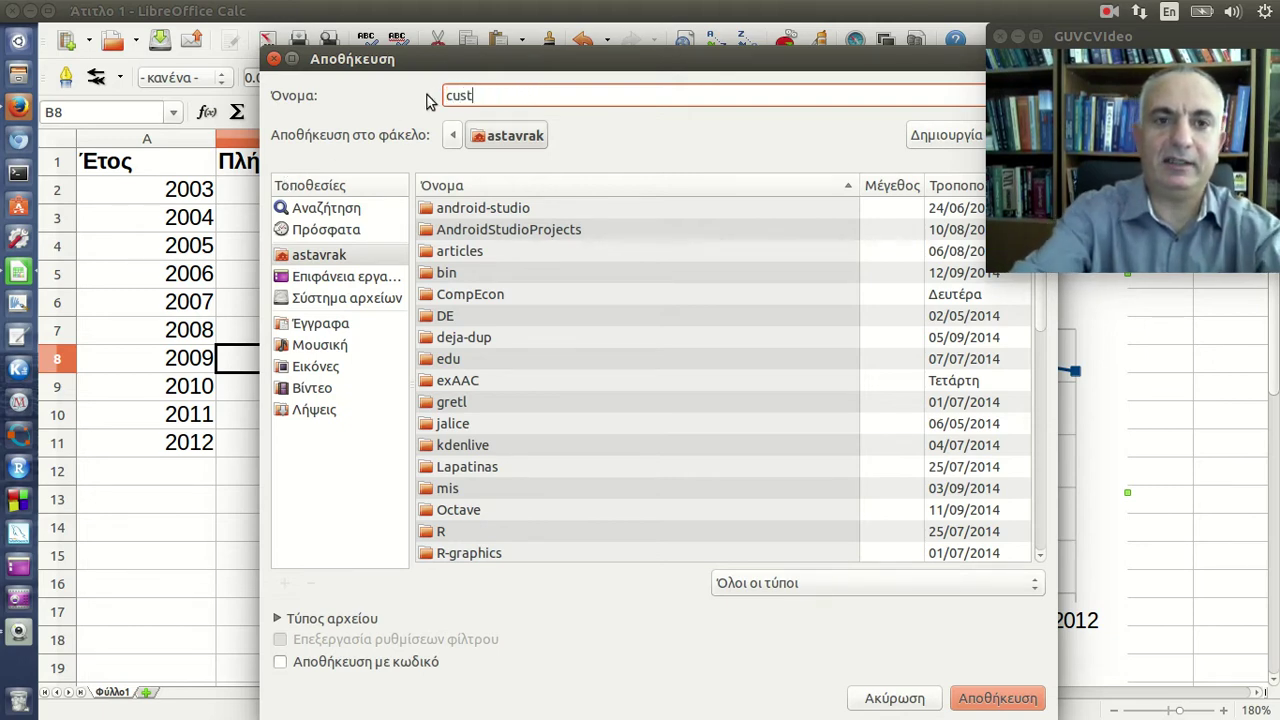
pyautogui.write('omers')
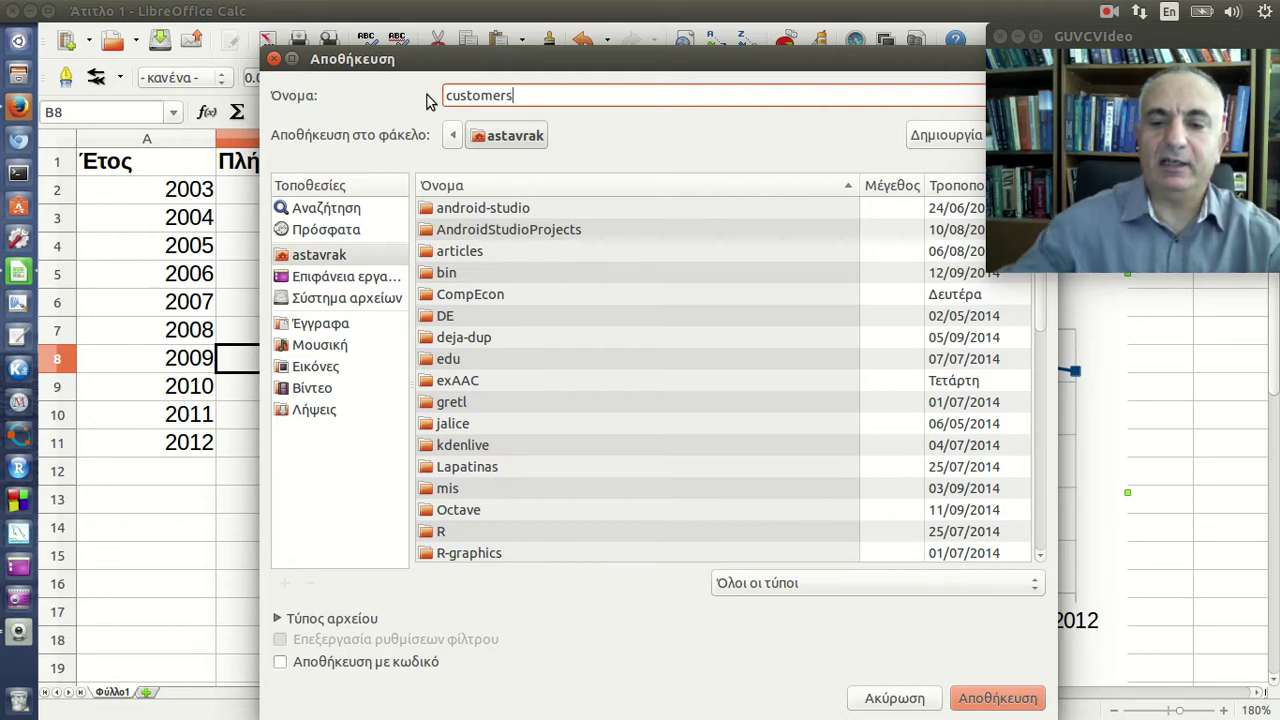
pyautogui.click(994, 697)
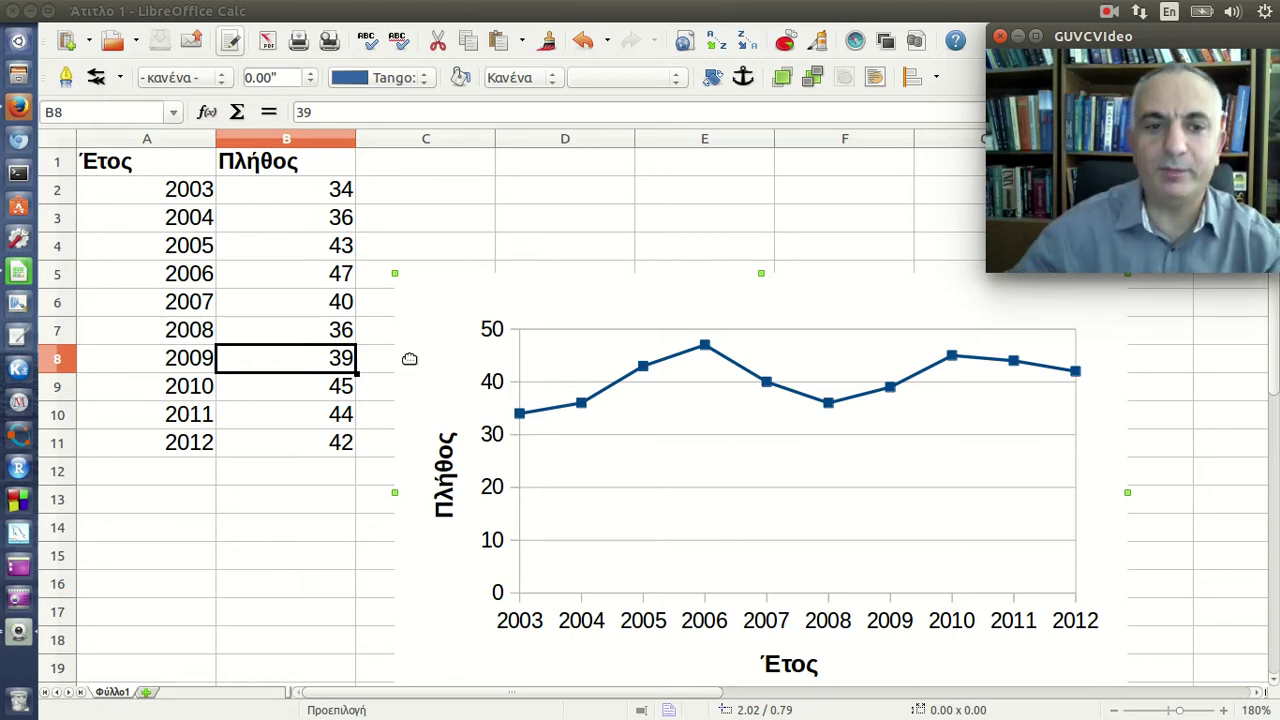
pyautogui.moveTo(400, 360); pyautogui.dragTo(668, 359)
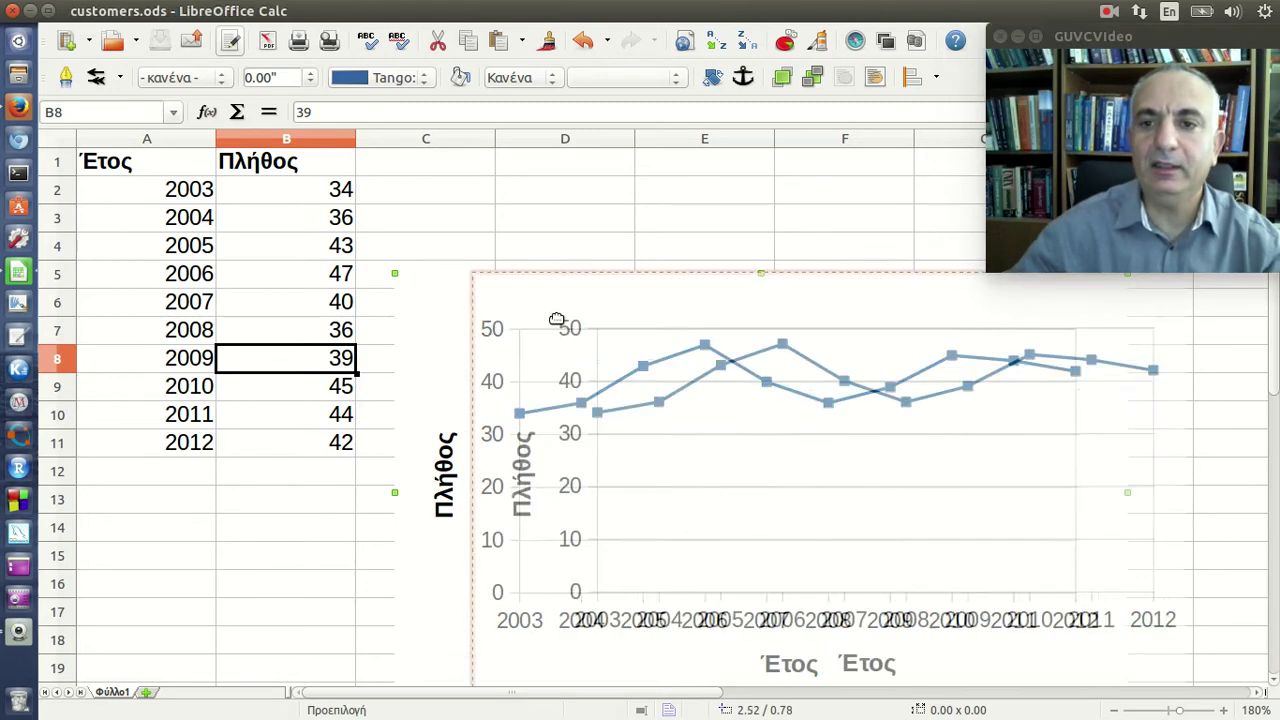
# Push the chart further right, then scroll the Firefox course page down to the bar chart
pyautogui.moveTo(777, 325); pyautogui.dragTo(1055, 327)
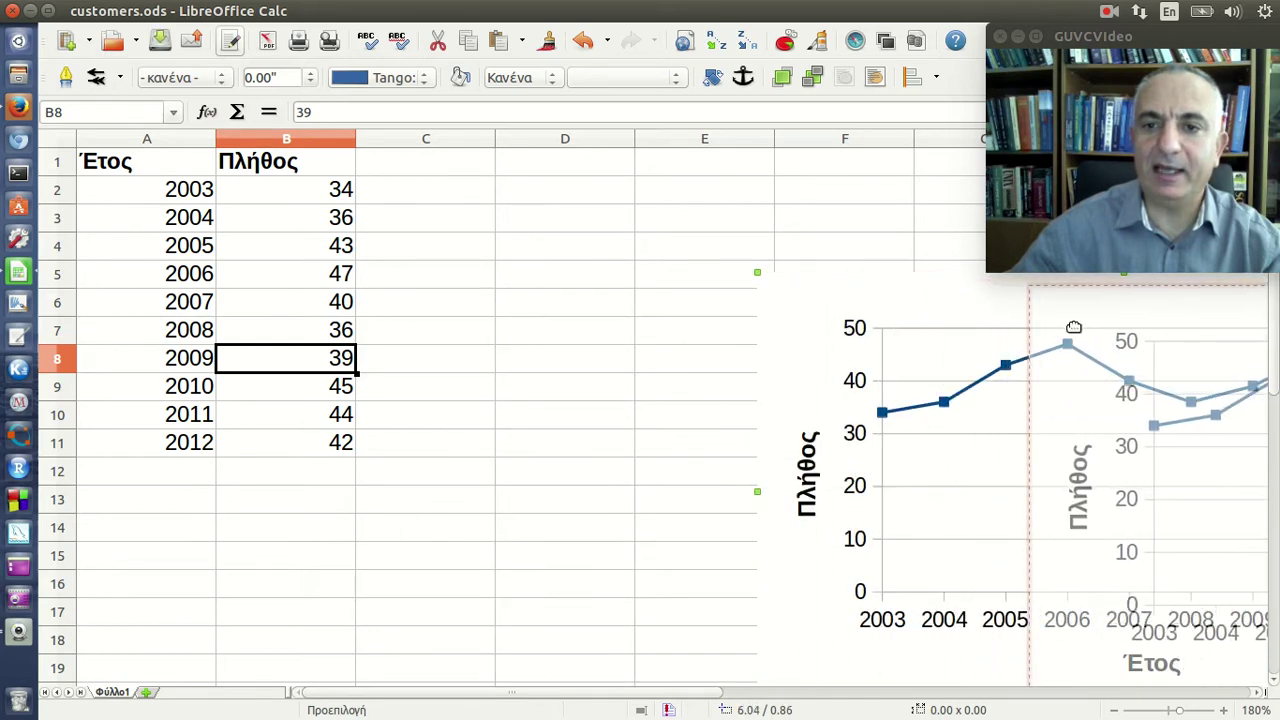
pyautogui.click(19, 106)
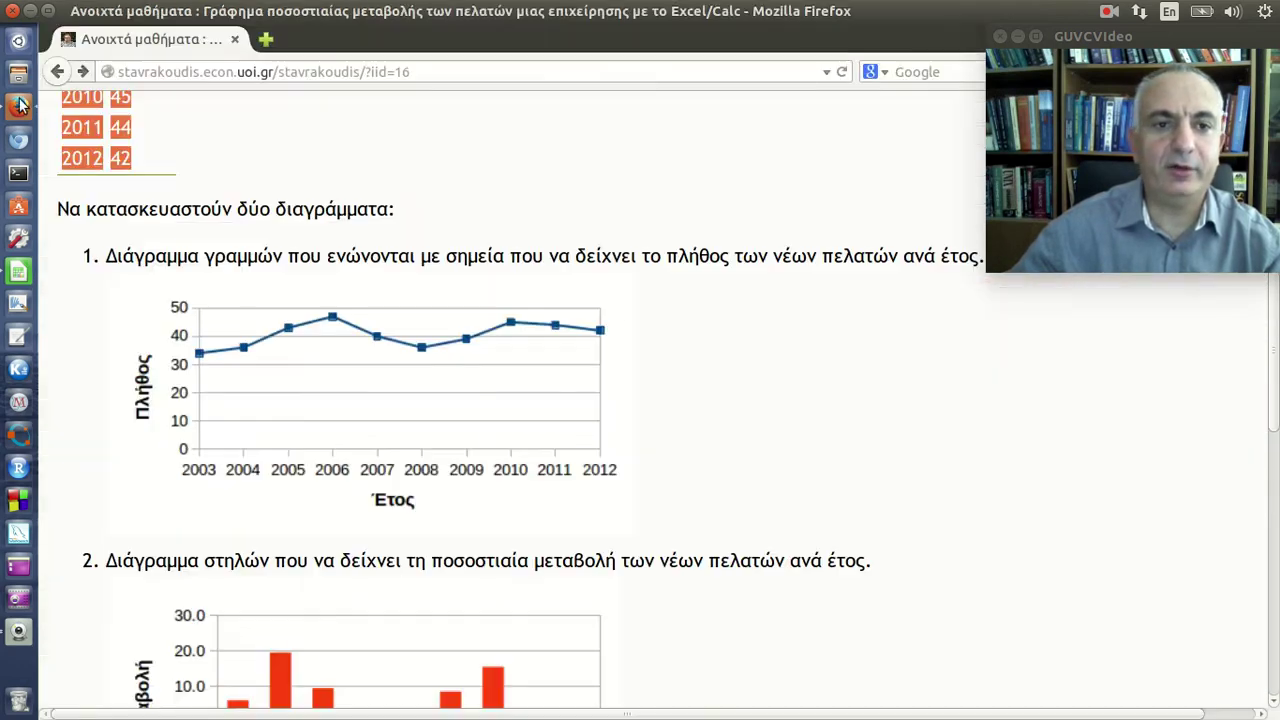
pyautogui.scroll(-4, 405, 232)
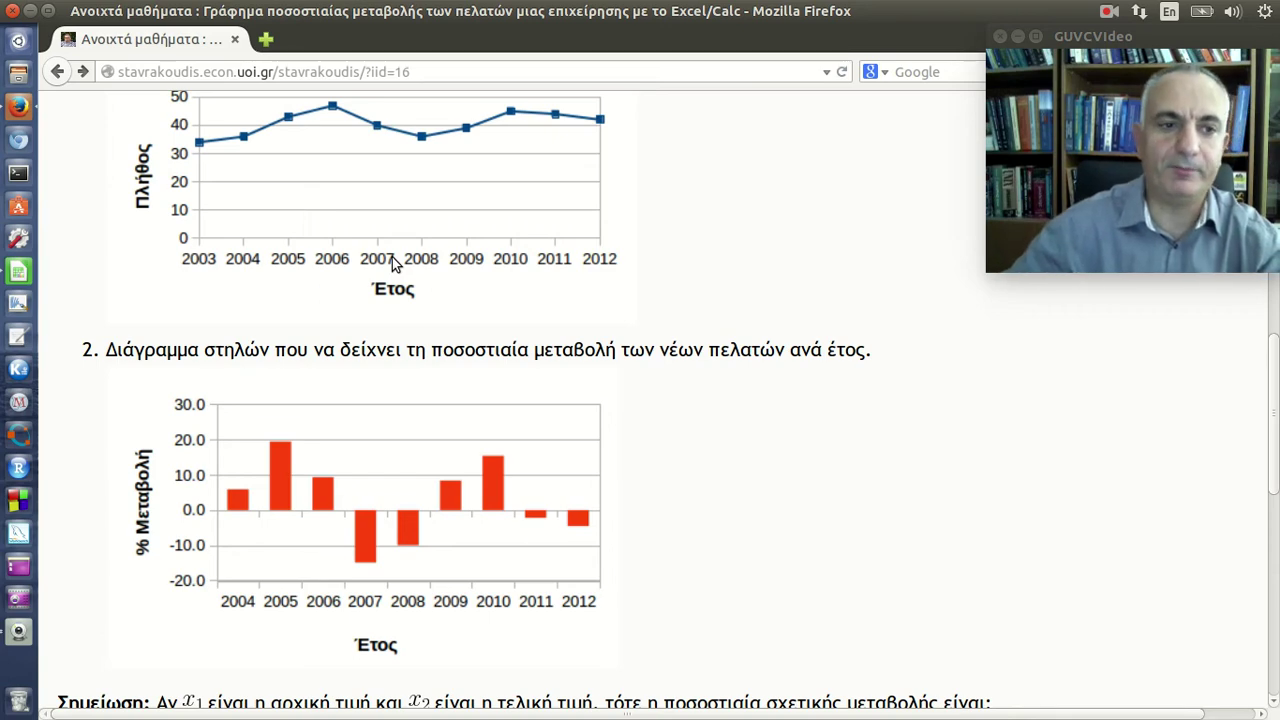
# Enter the header '% Μεταβολή' in cell C1 and make it bold
pyautogui.click(24, 276)
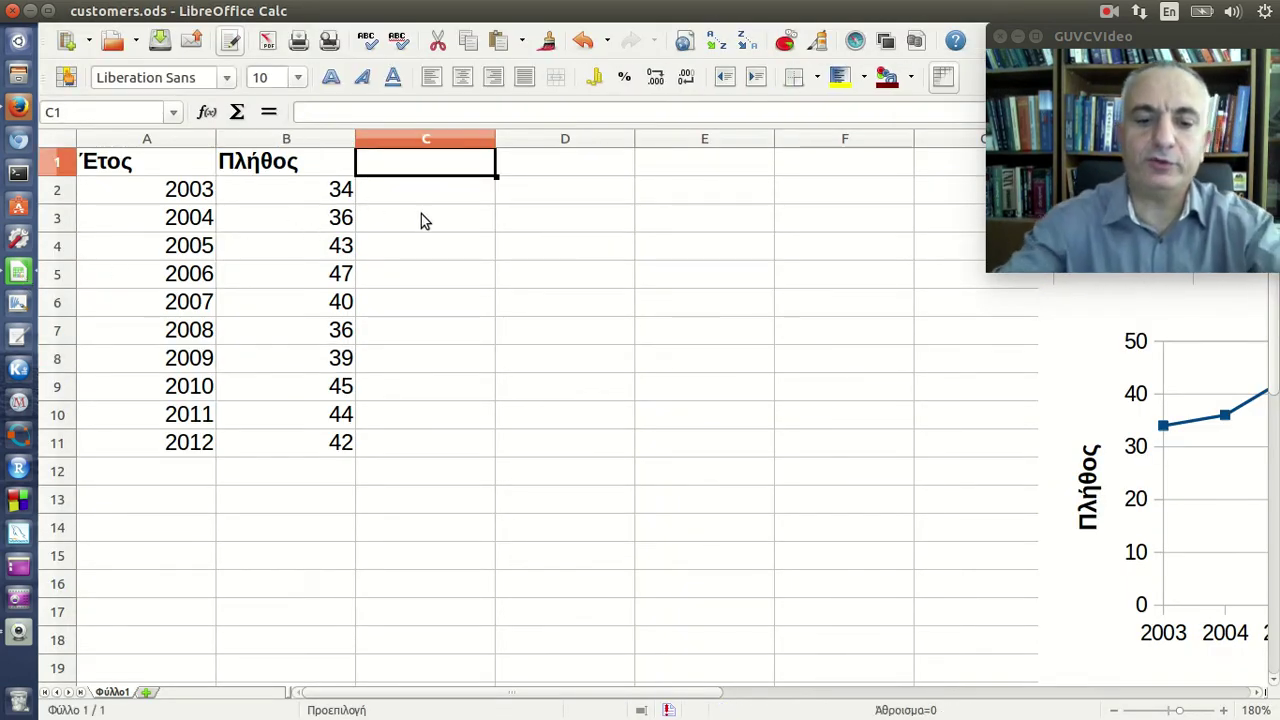
pyautogui.write('%')
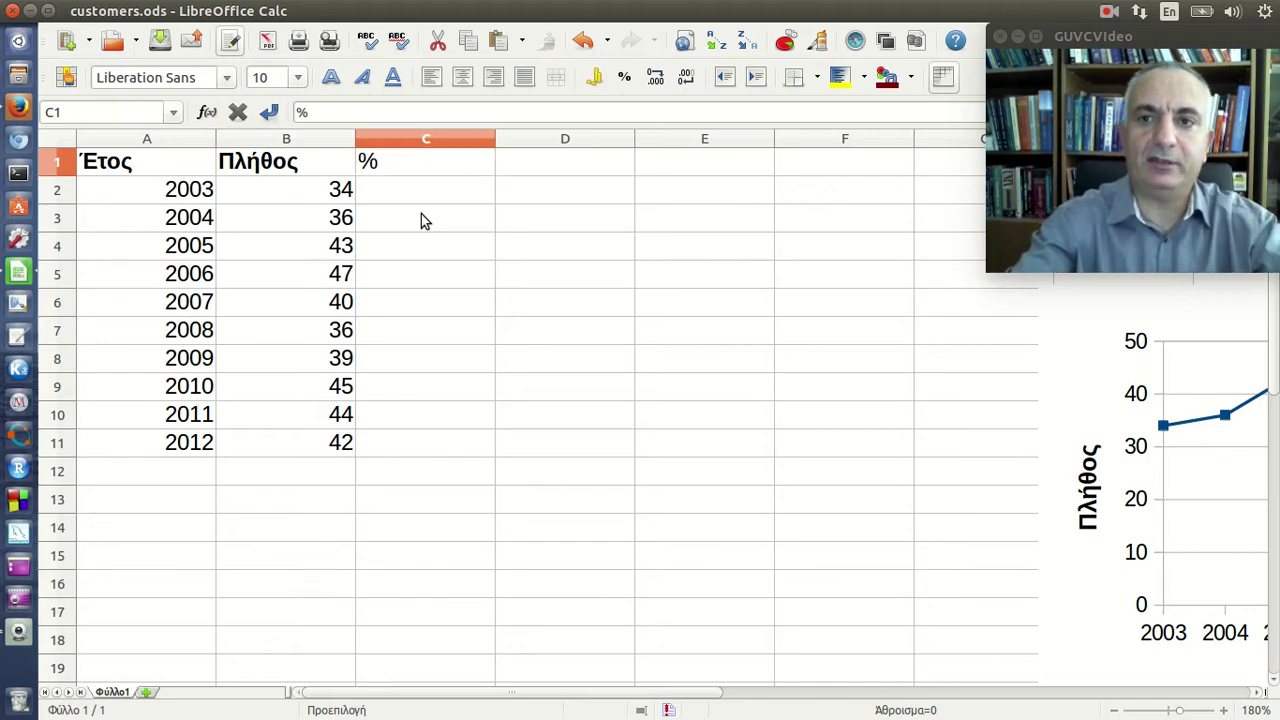
pyautogui.write(' Με')
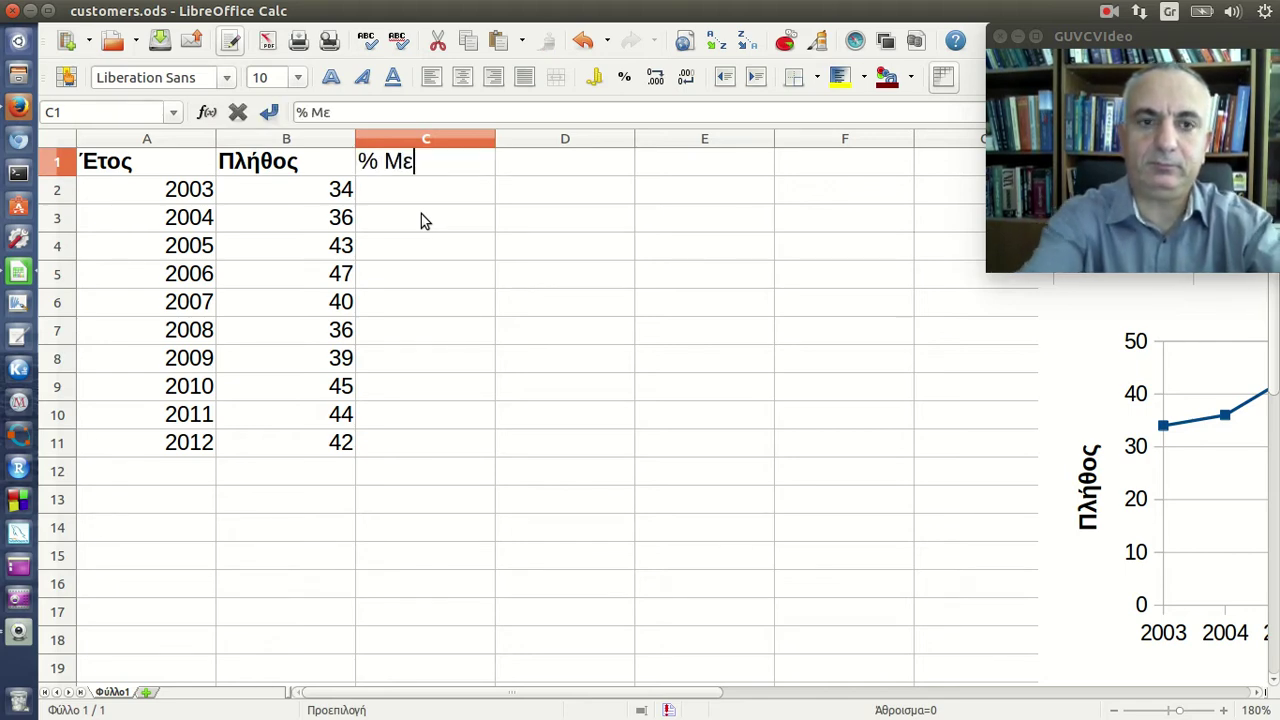
pyautogui.write('ταβολή')
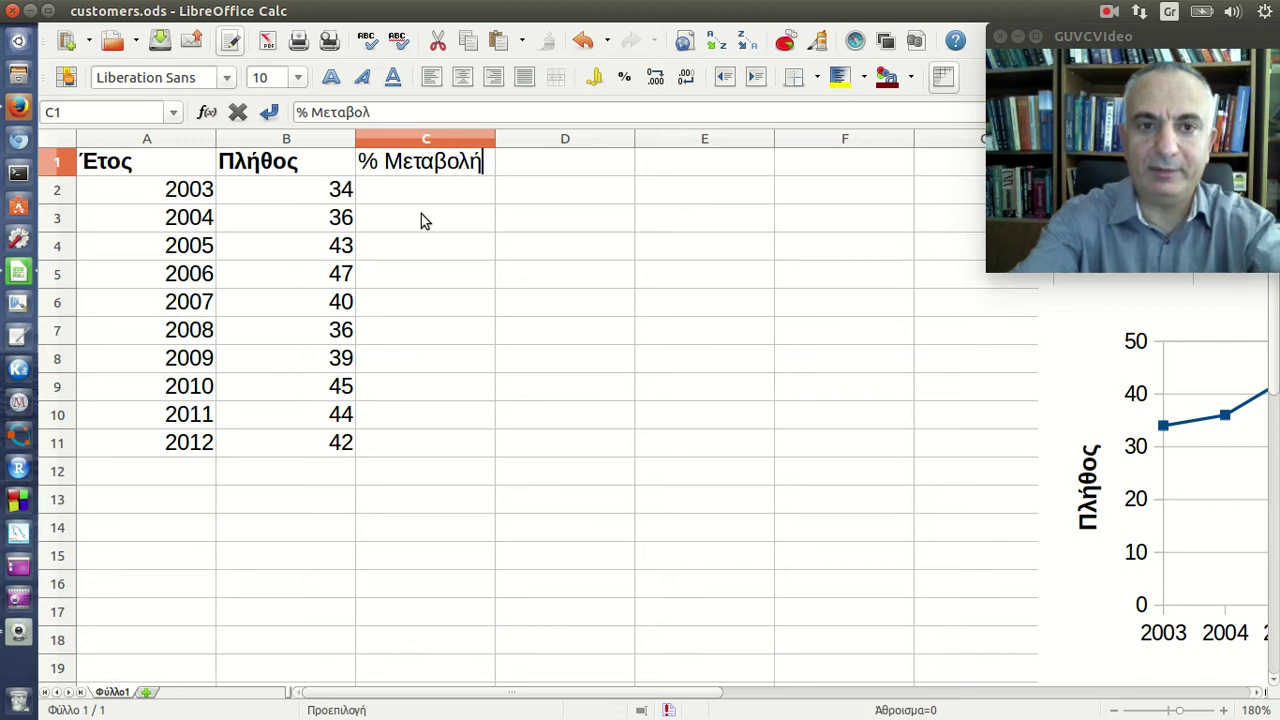
pyautogui.press('Return')
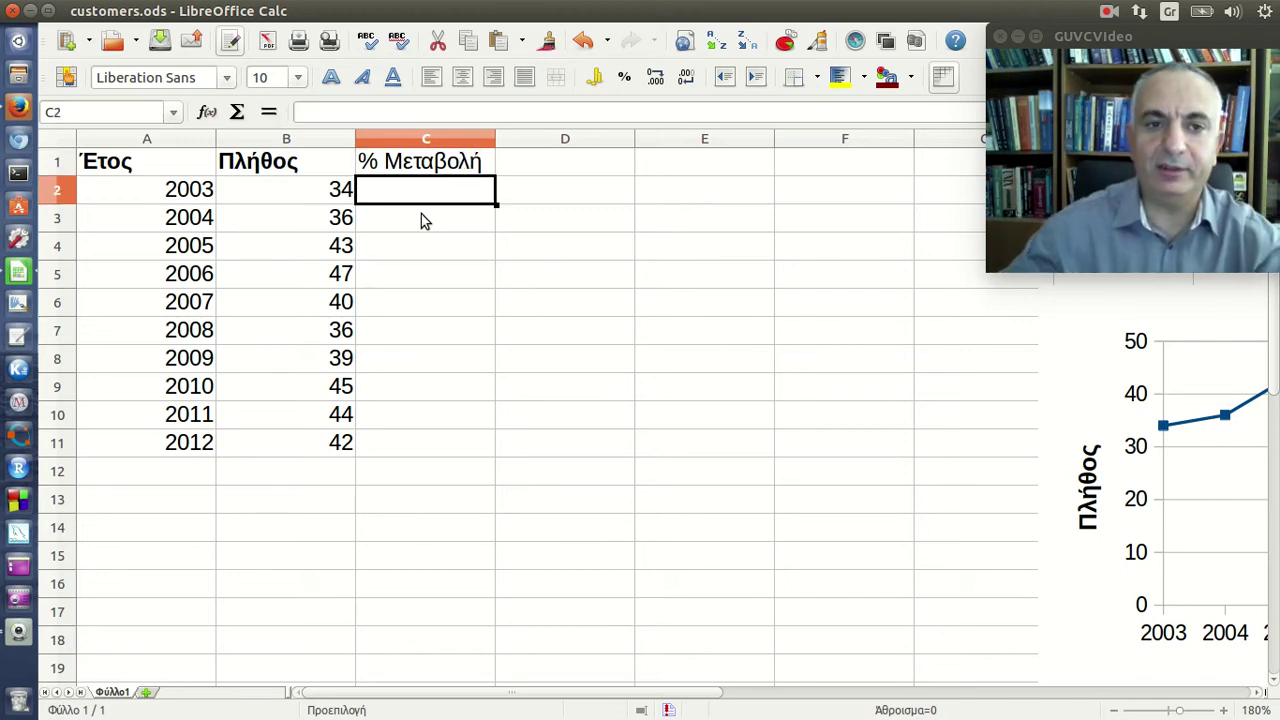
pyautogui.click(424, 166)
pyautogui.click(331, 77)
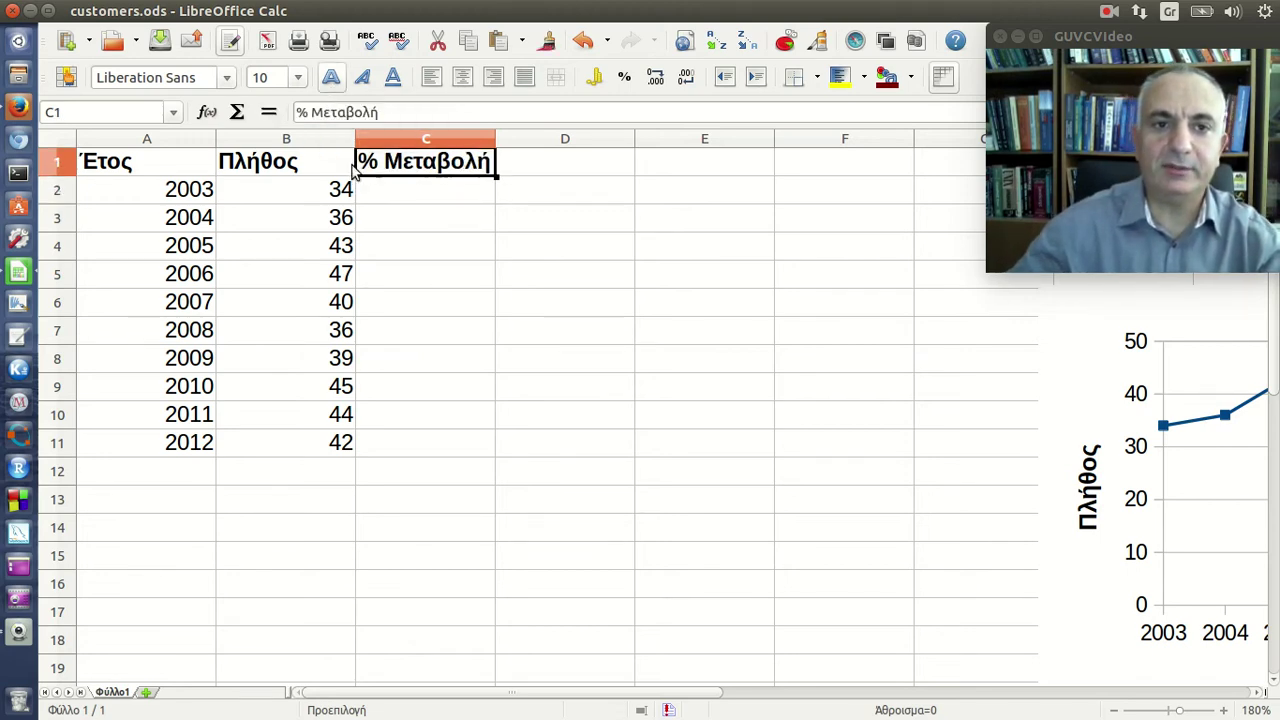
pyautogui.click(378, 192)
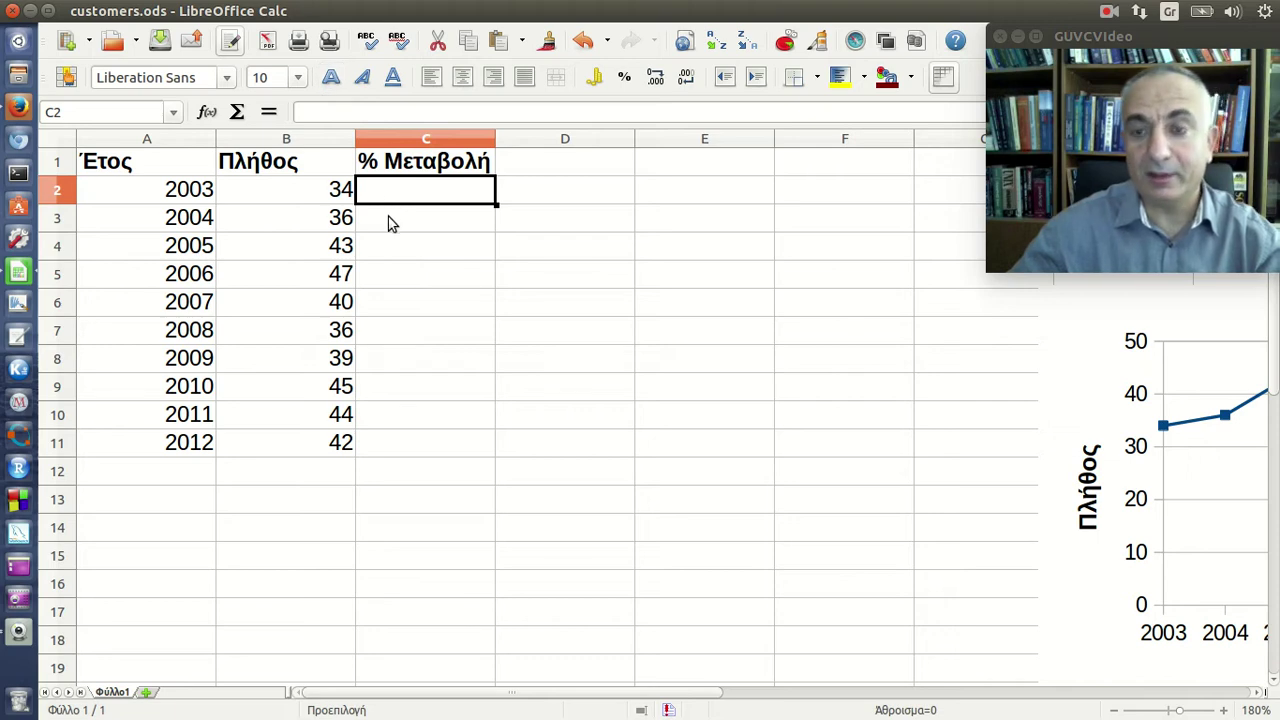
# Walk through the 2003 and 2004 years and counts in rows 2–3, then bring up the Firefox course page
pyautogui.click(64, 194)
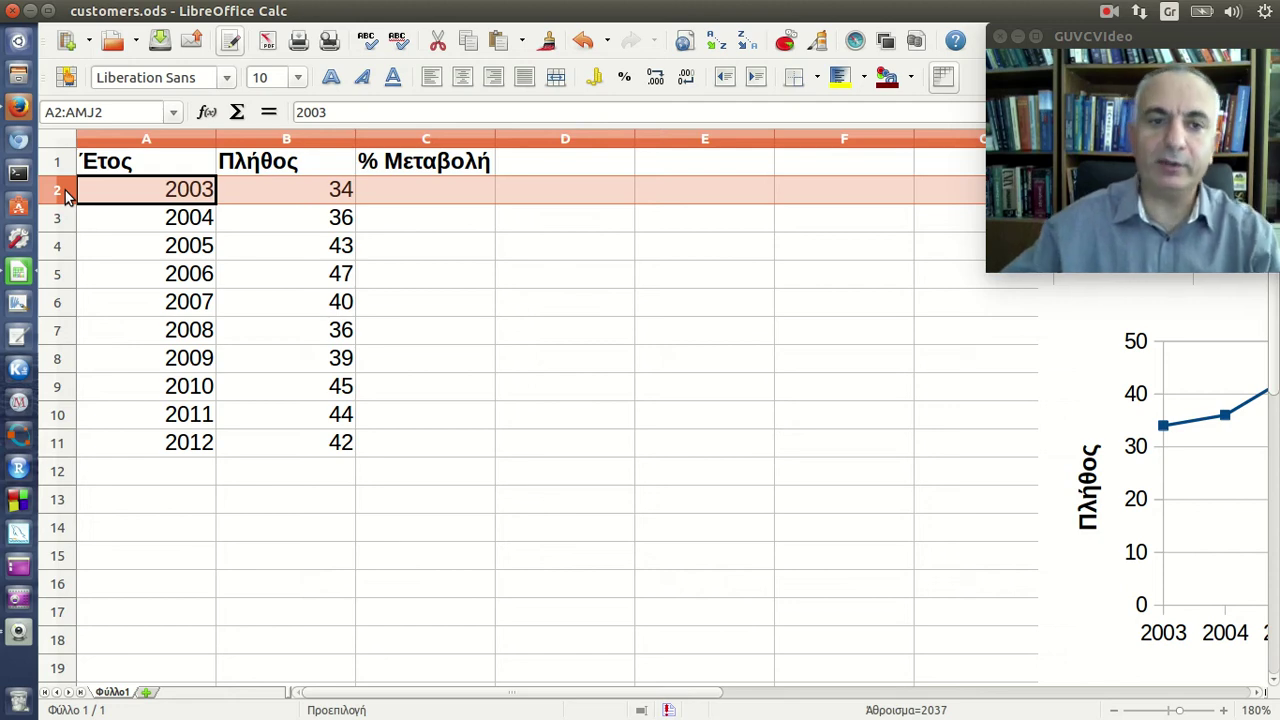
pyautogui.click(382, 193)
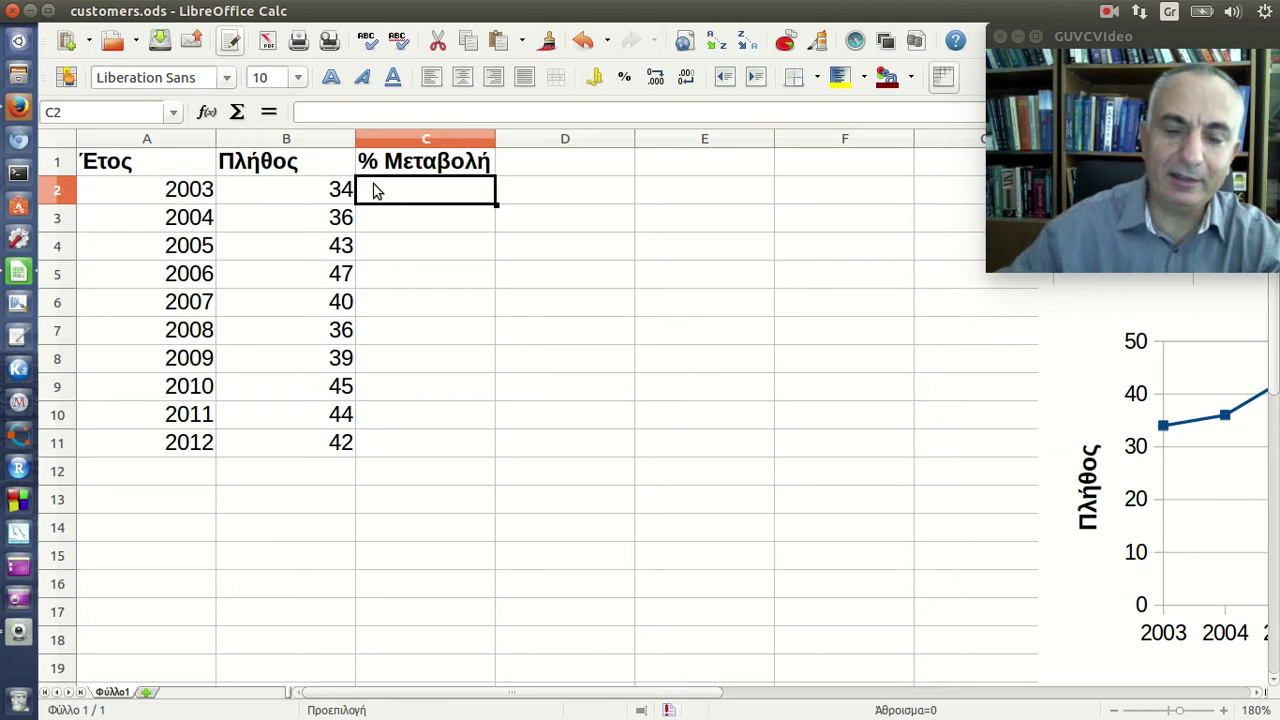
pyautogui.click(205, 197)
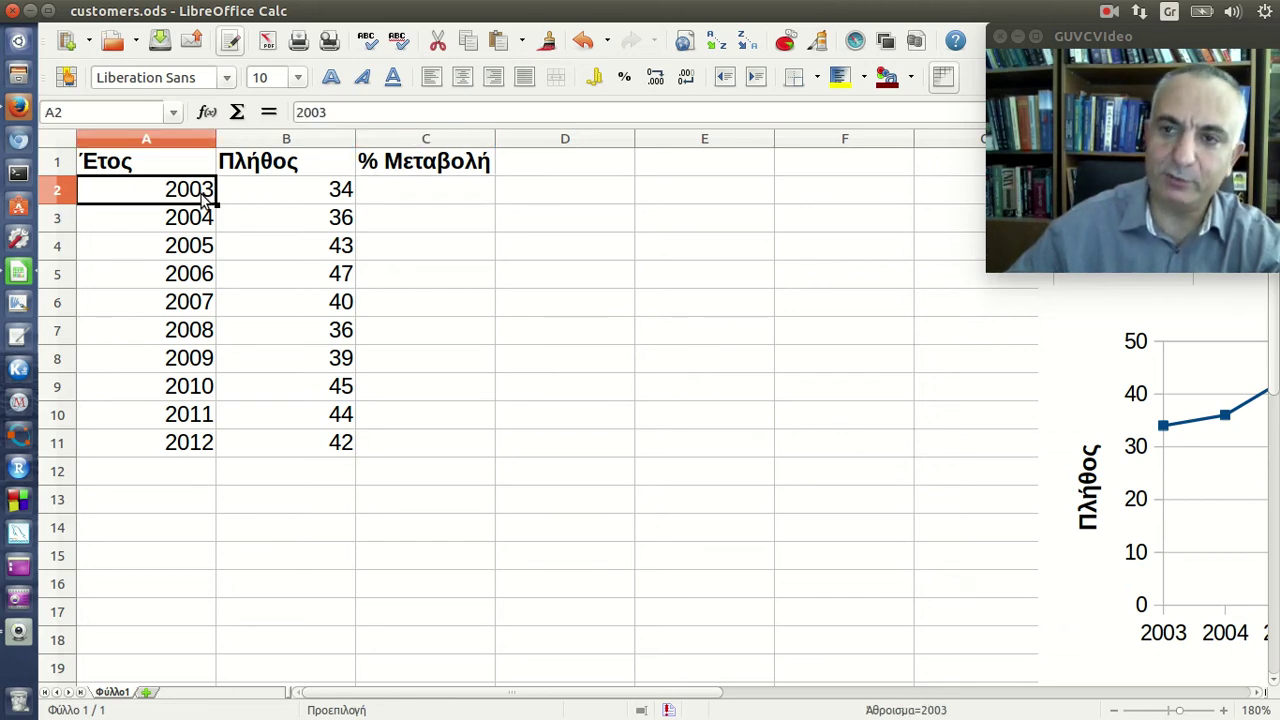
pyautogui.click(390, 197)
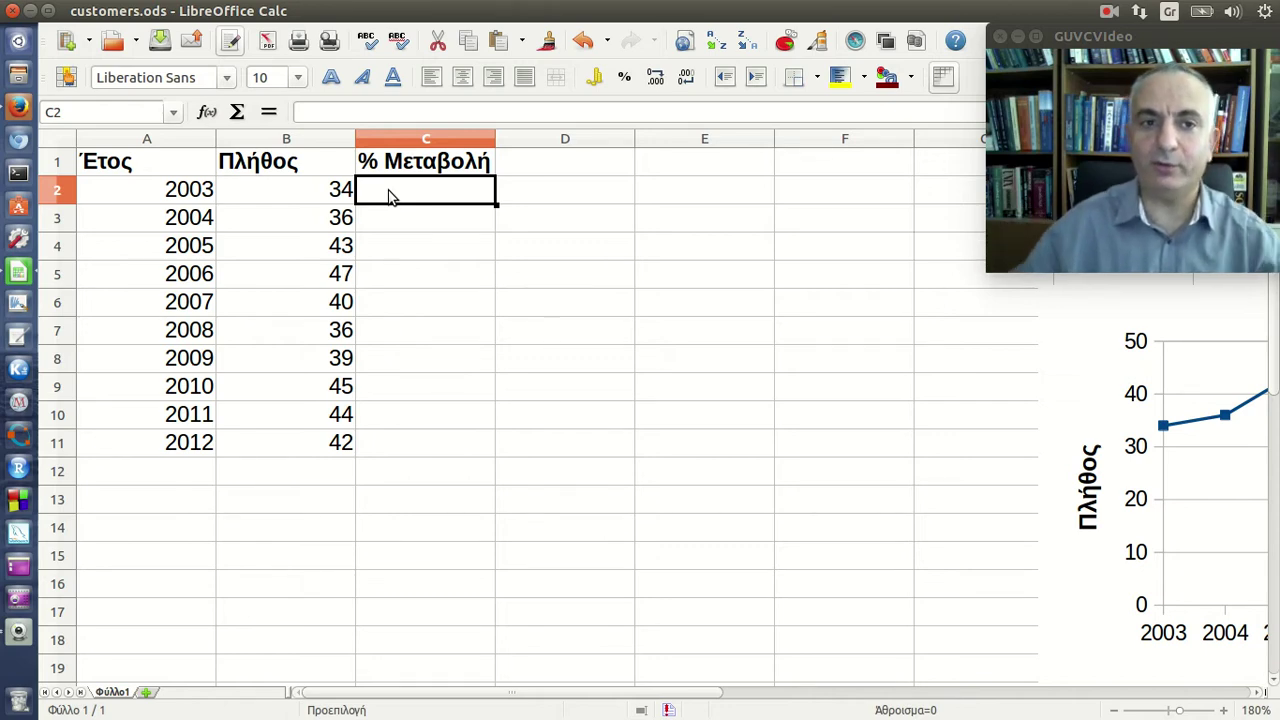
pyautogui.click(385, 219)
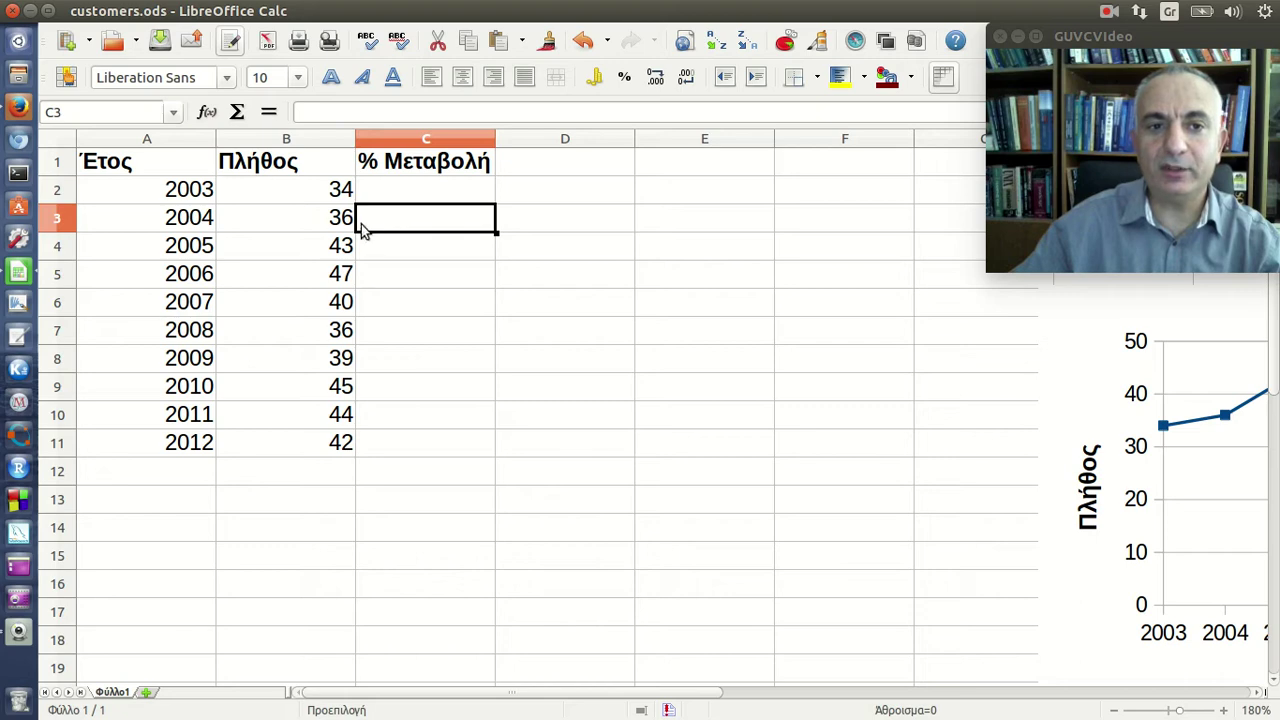
pyautogui.click(328, 224)
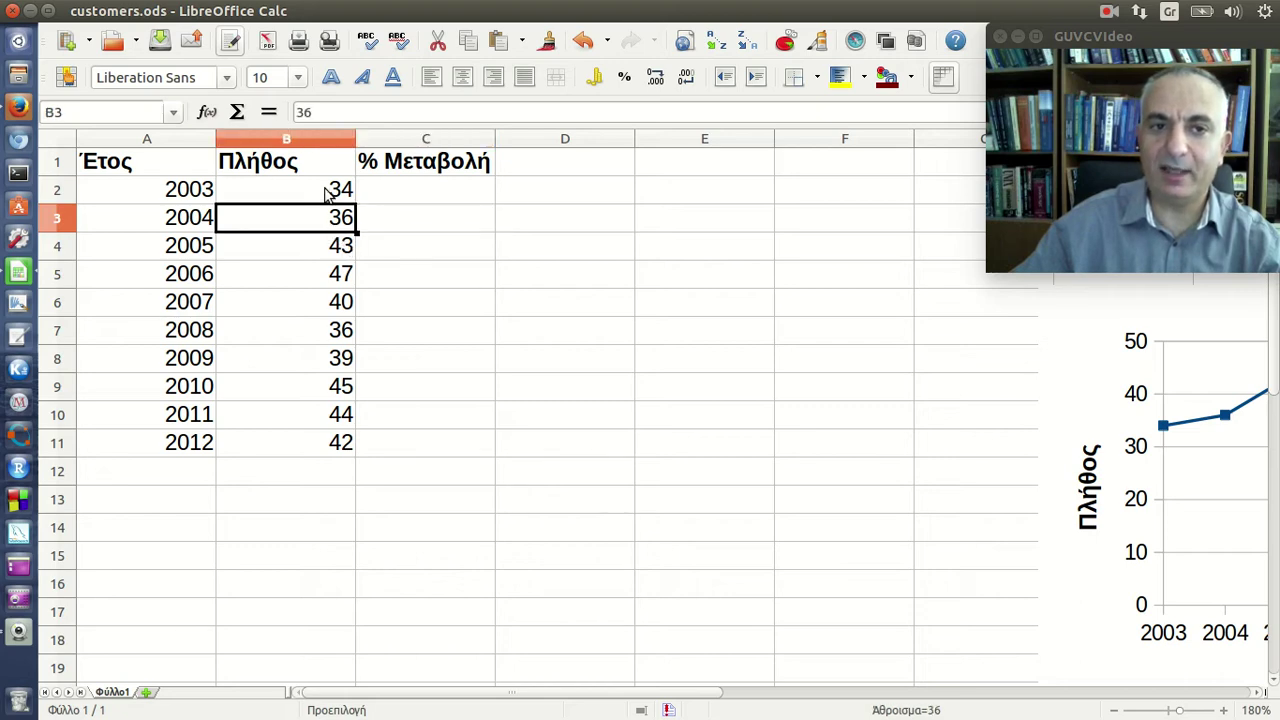
pyautogui.click(327, 190)
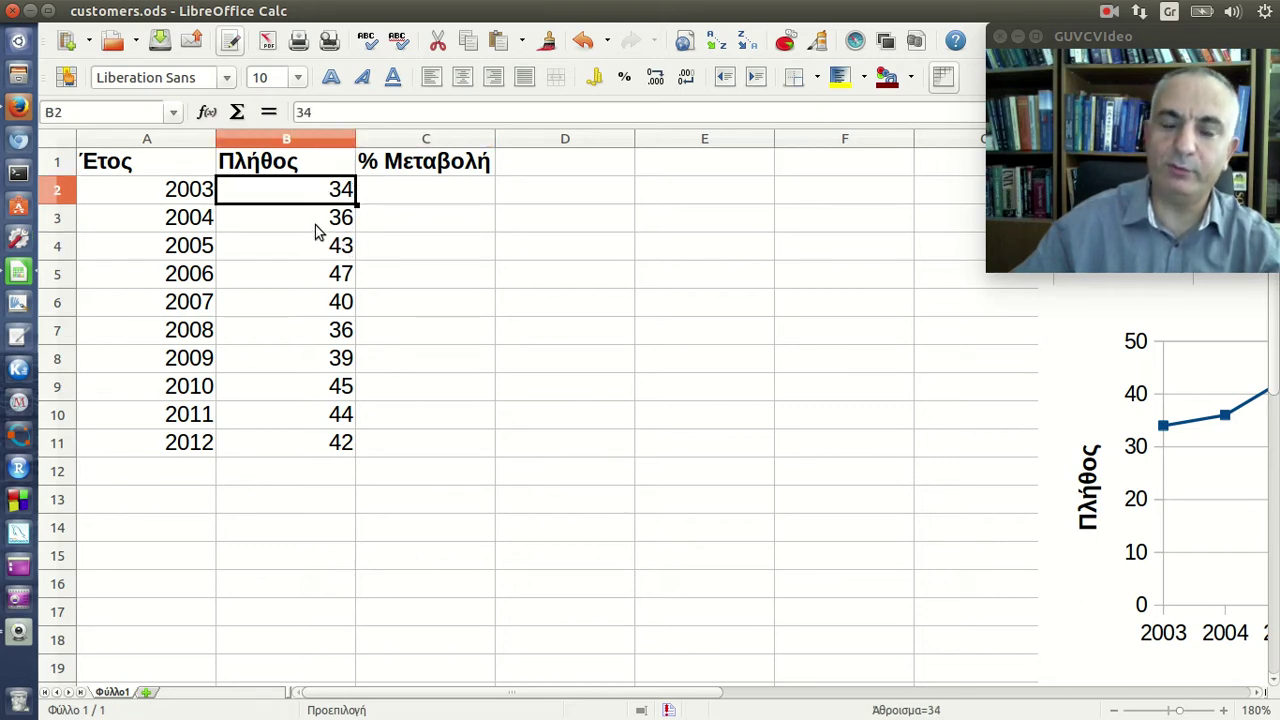
pyautogui.click(198, 221)
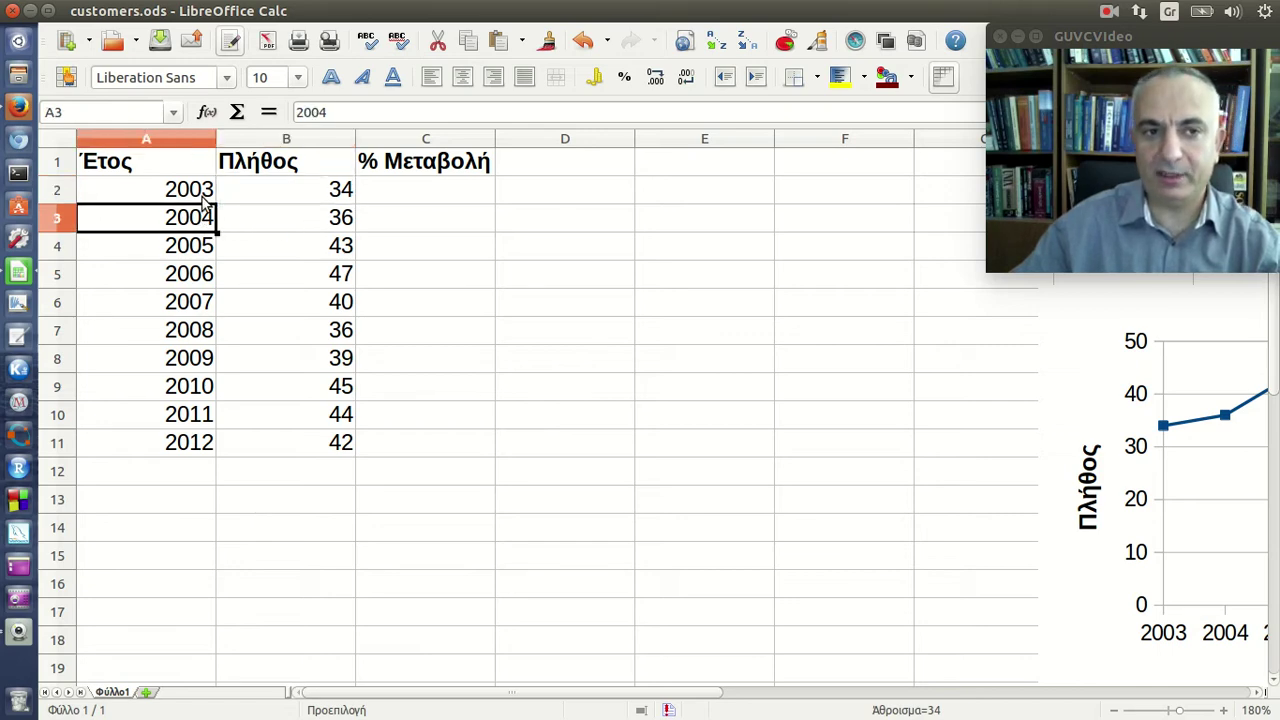
pyautogui.click(203, 193)
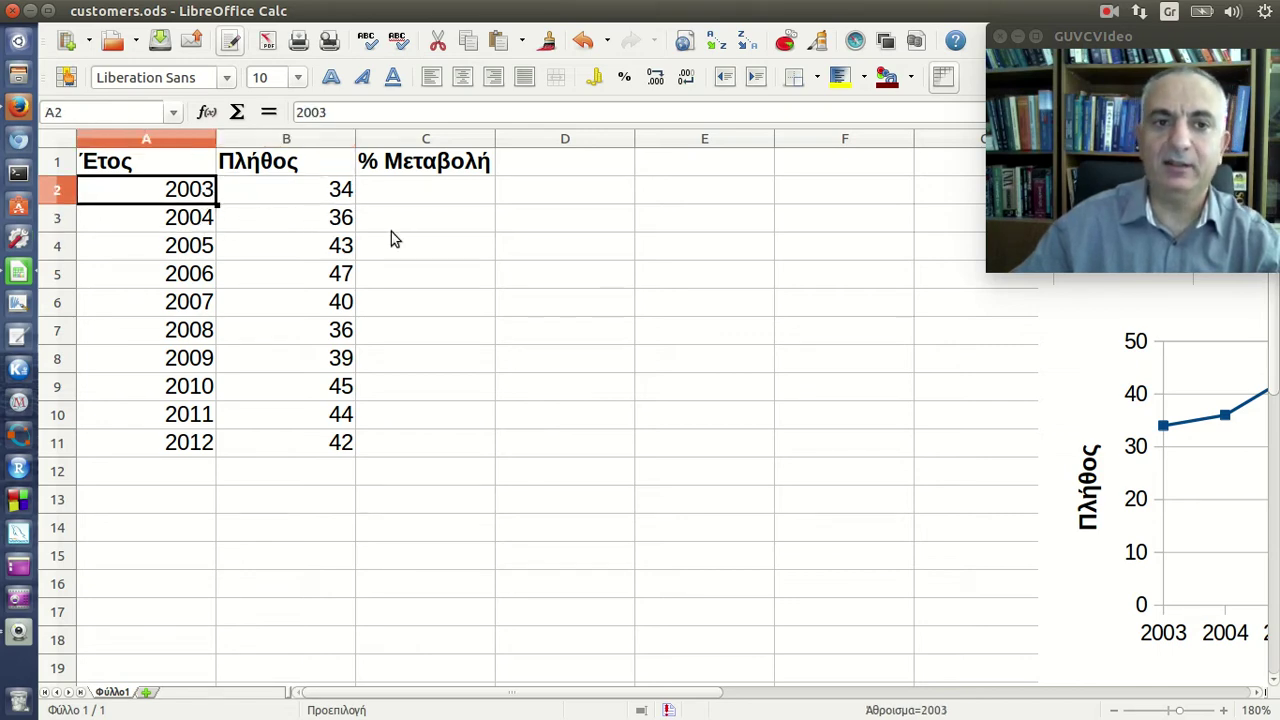
pyautogui.click(422, 230)
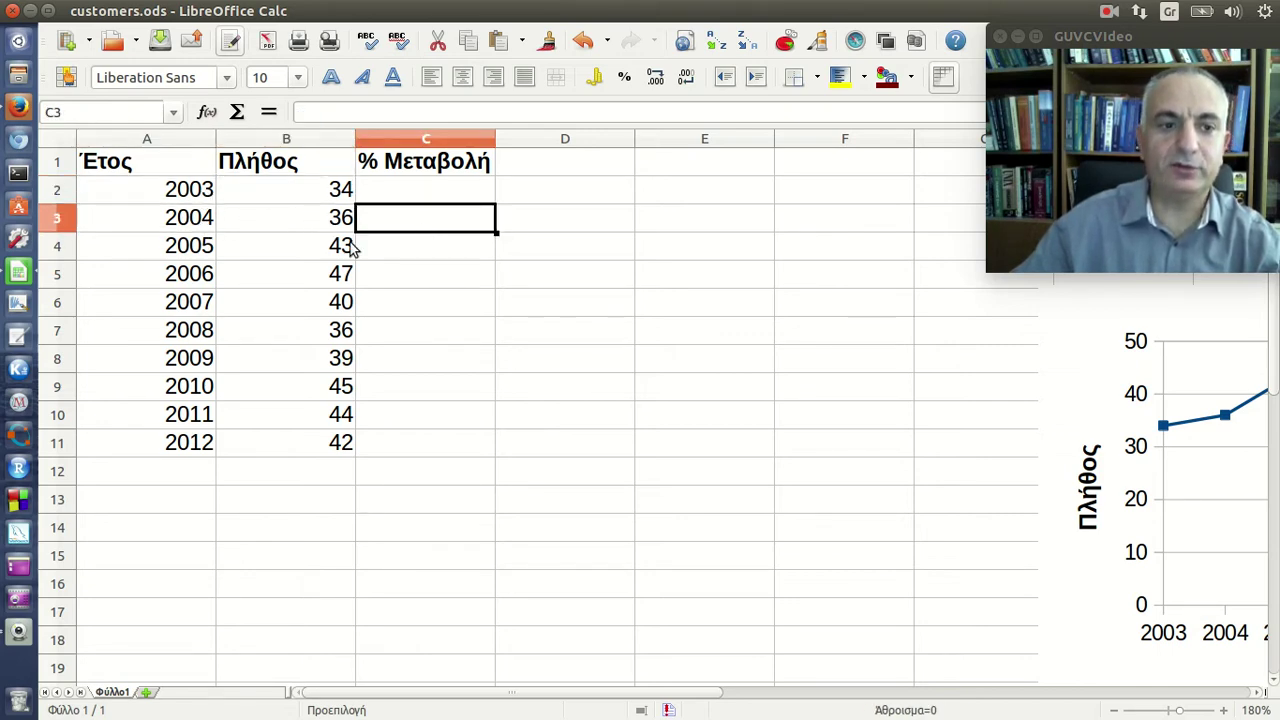
pyautogui.click(18, 112)
# Scroll down to the percent-change formula (x₂ − x₁)/x₁ × 100, then return to customers.ods
pyautogui.scroll(-4, 289, 388)
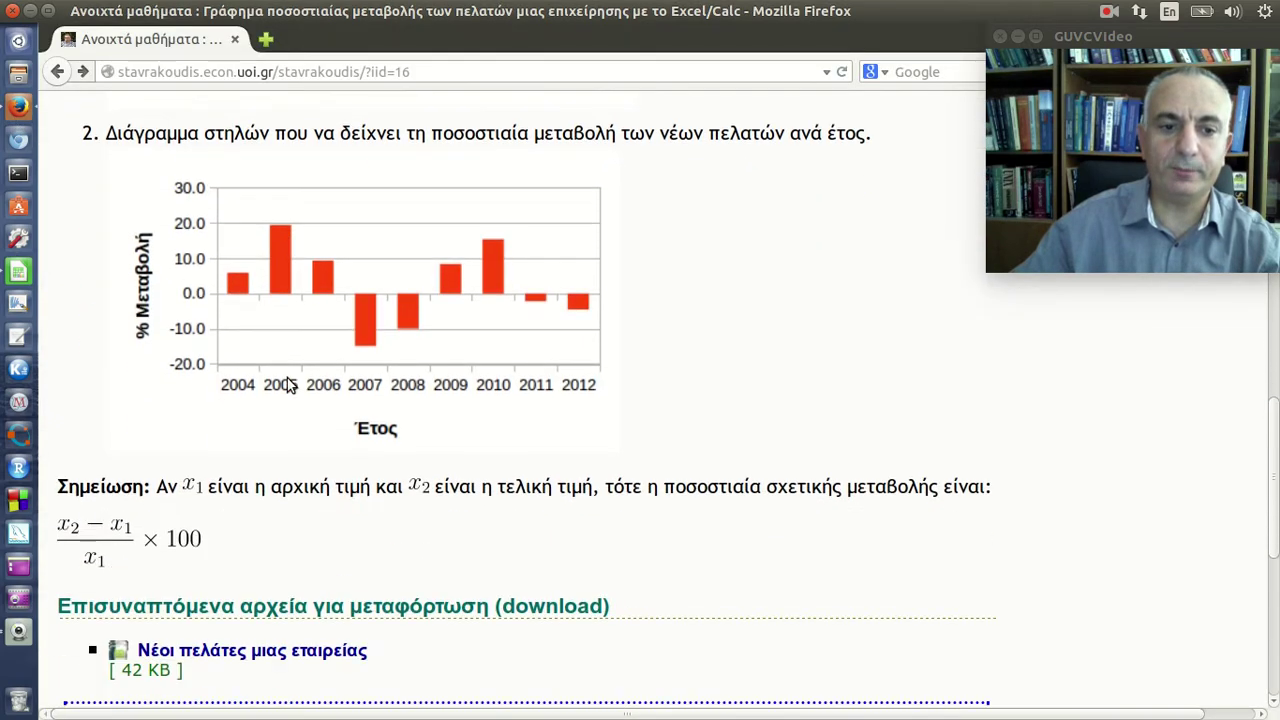
pyautogui.scroll(-3, 244, 390)
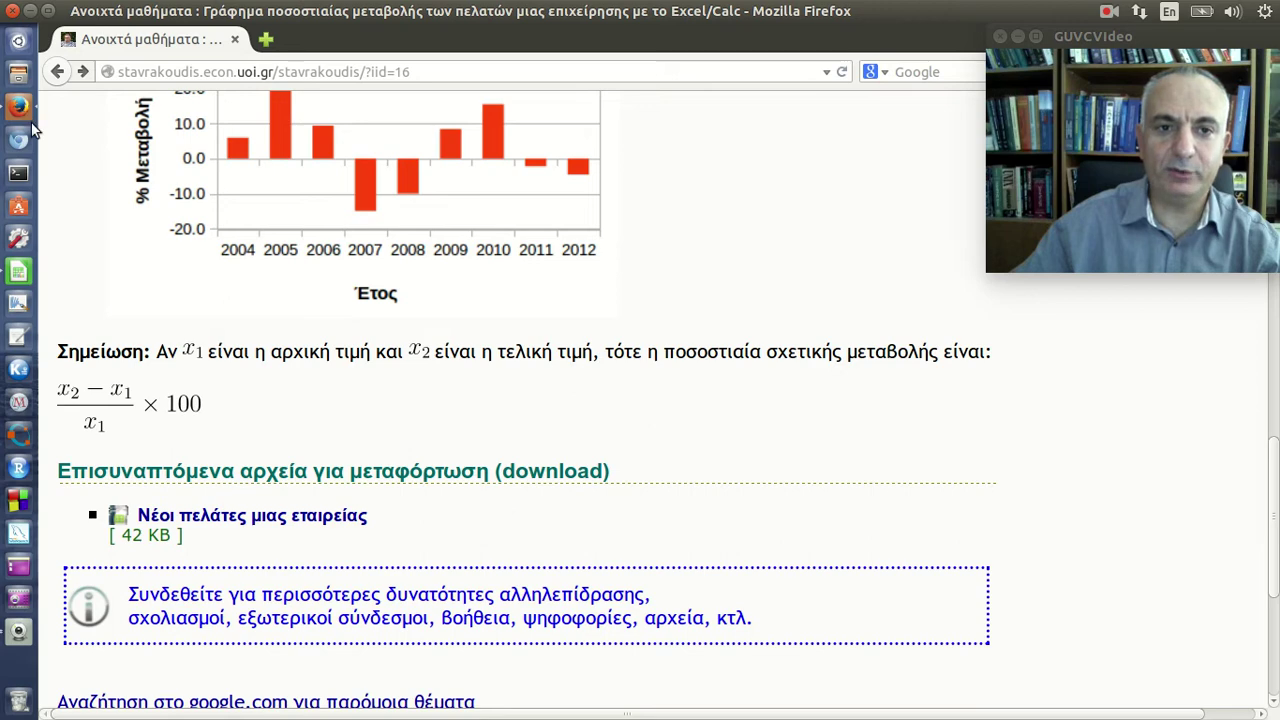
pyautogui.click(18, 278)
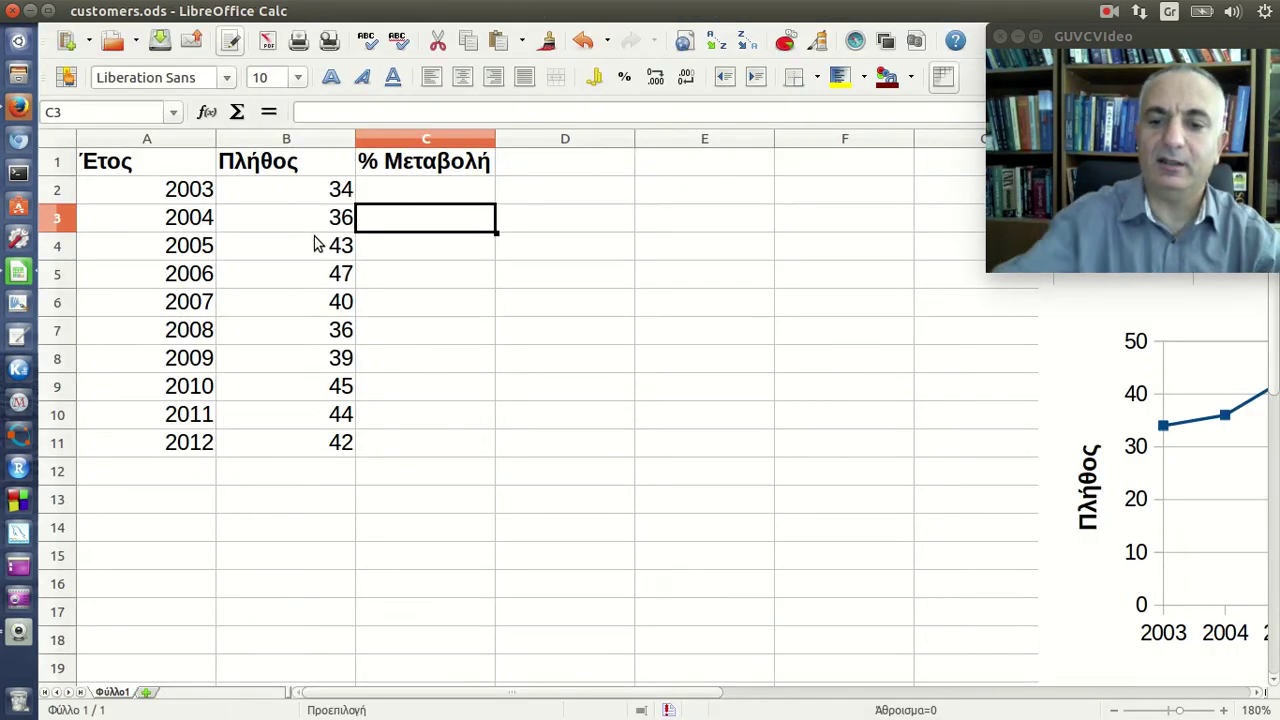
# Enter =(B3-B2)/B2% in C3, giving 5.882352941 for 2004
pyautogui.write('=(')
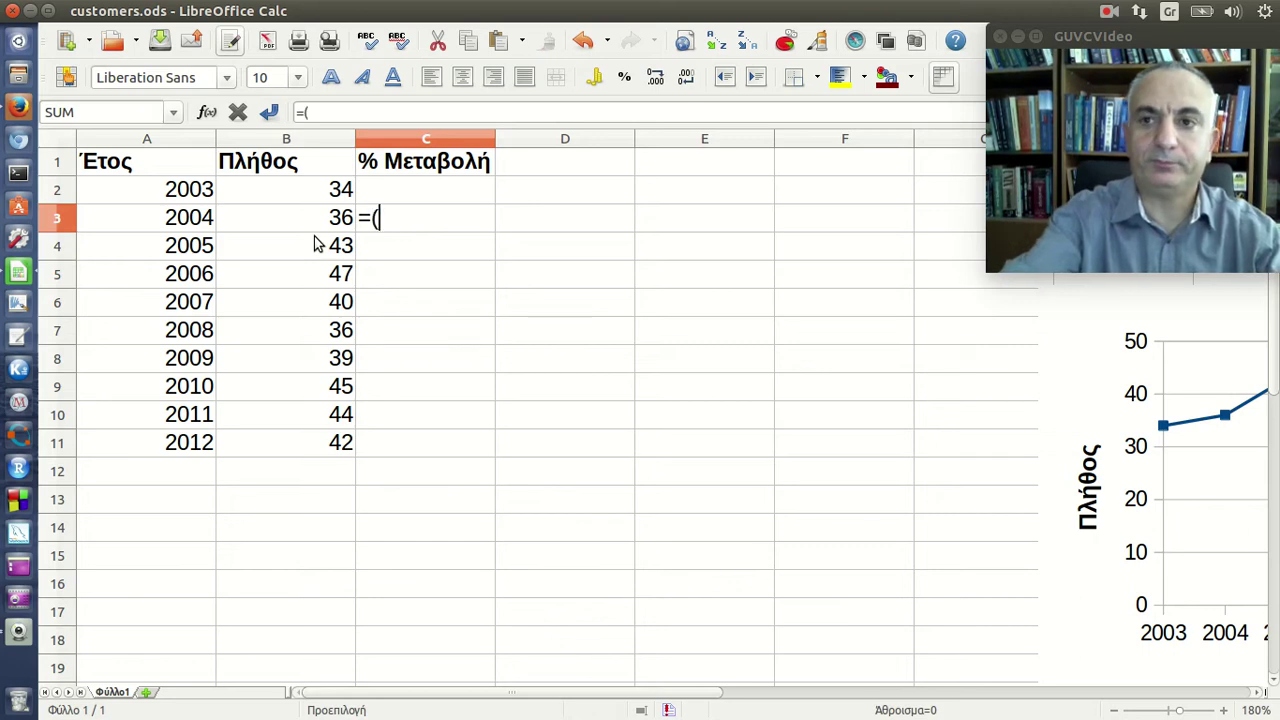
pyautogui.click(307, 218)
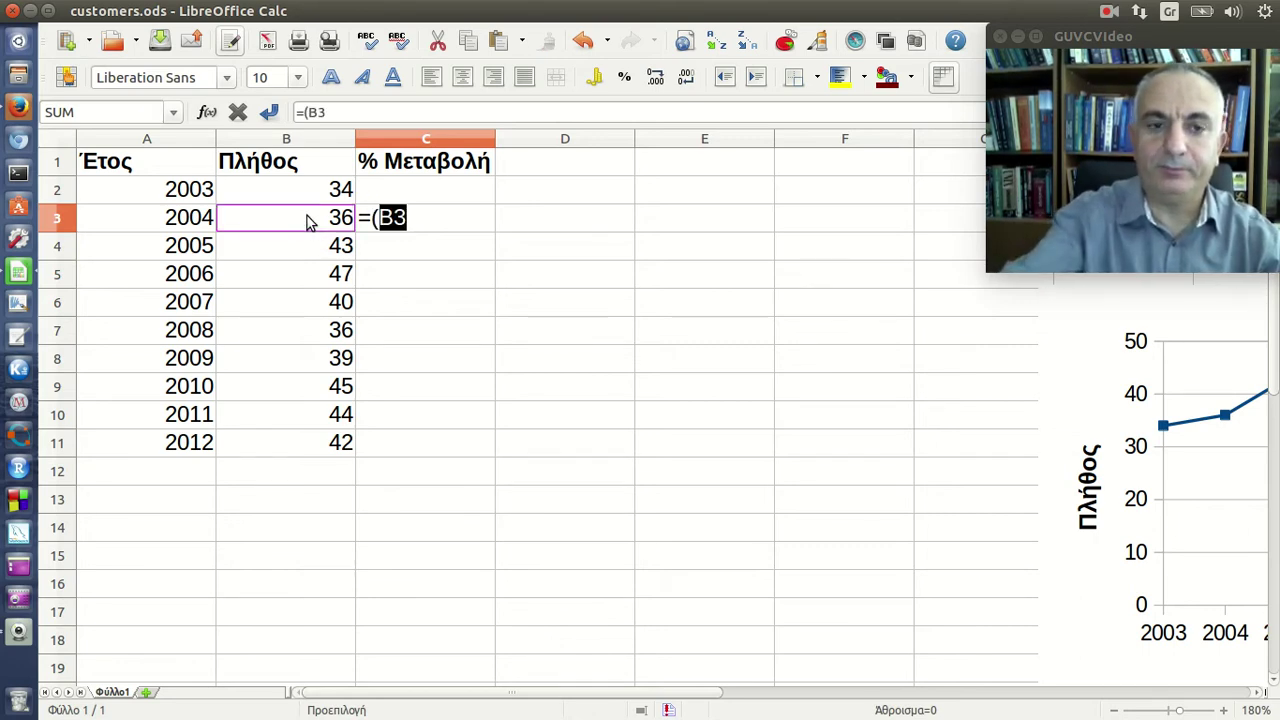
pyautogui.write('-')
pyautogui.click(305, 188)
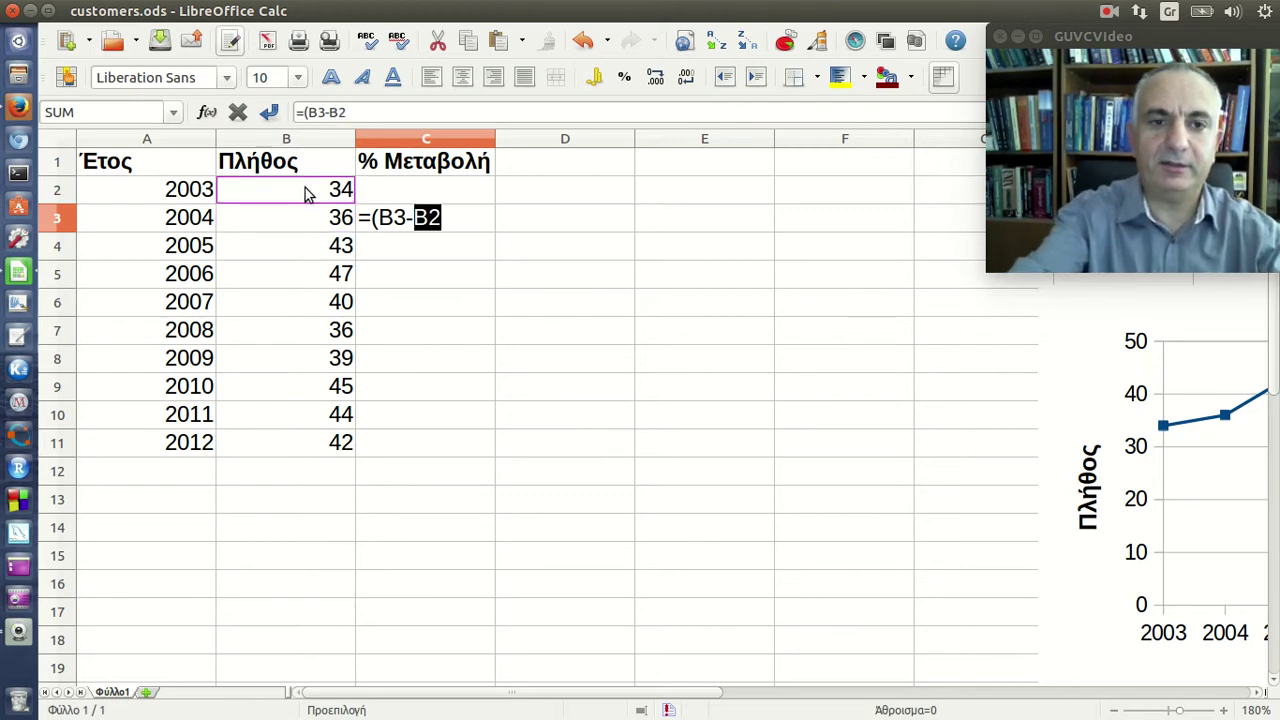
pyautogui.write(')/')
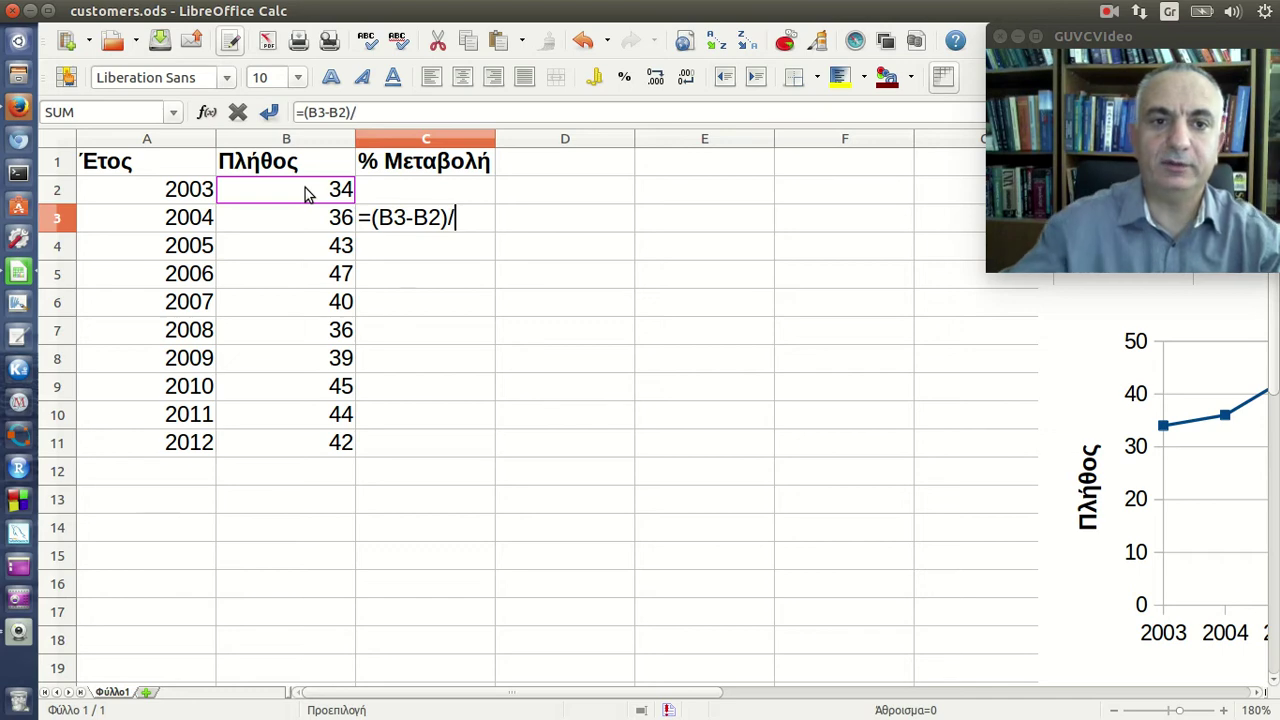
pyautogui.click(282, 190)
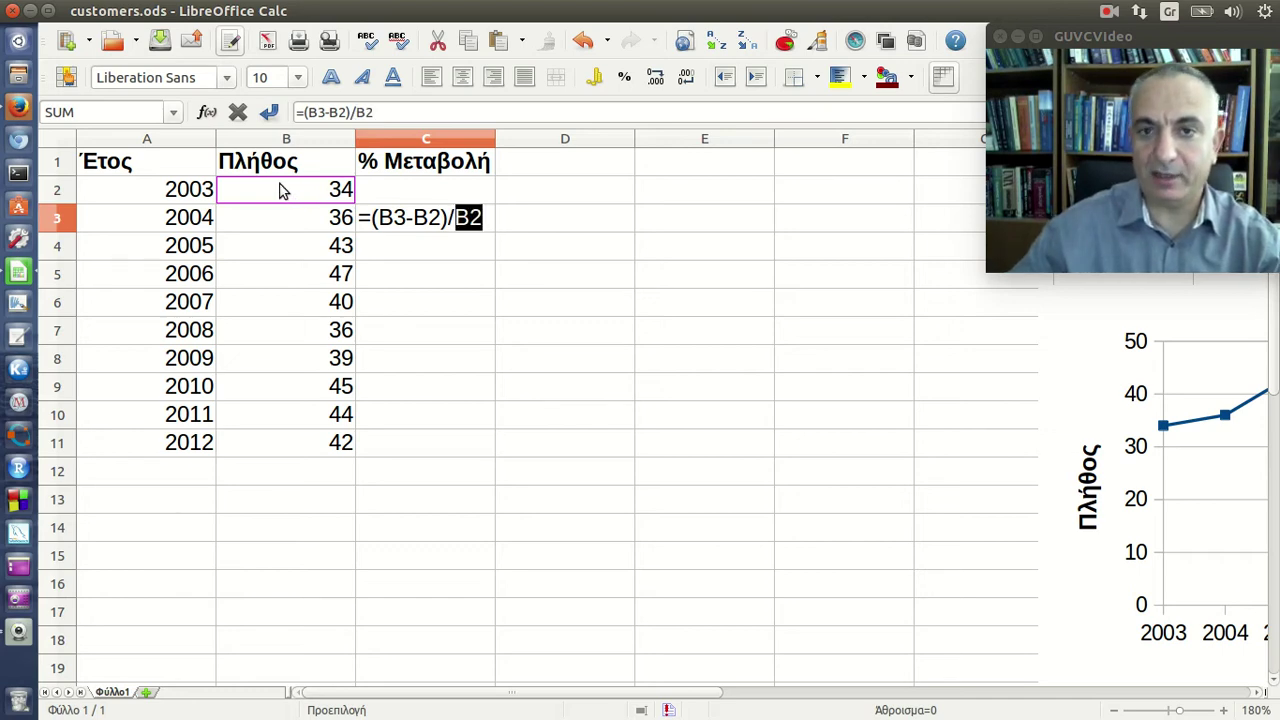
pyautogui.click(382, 115)
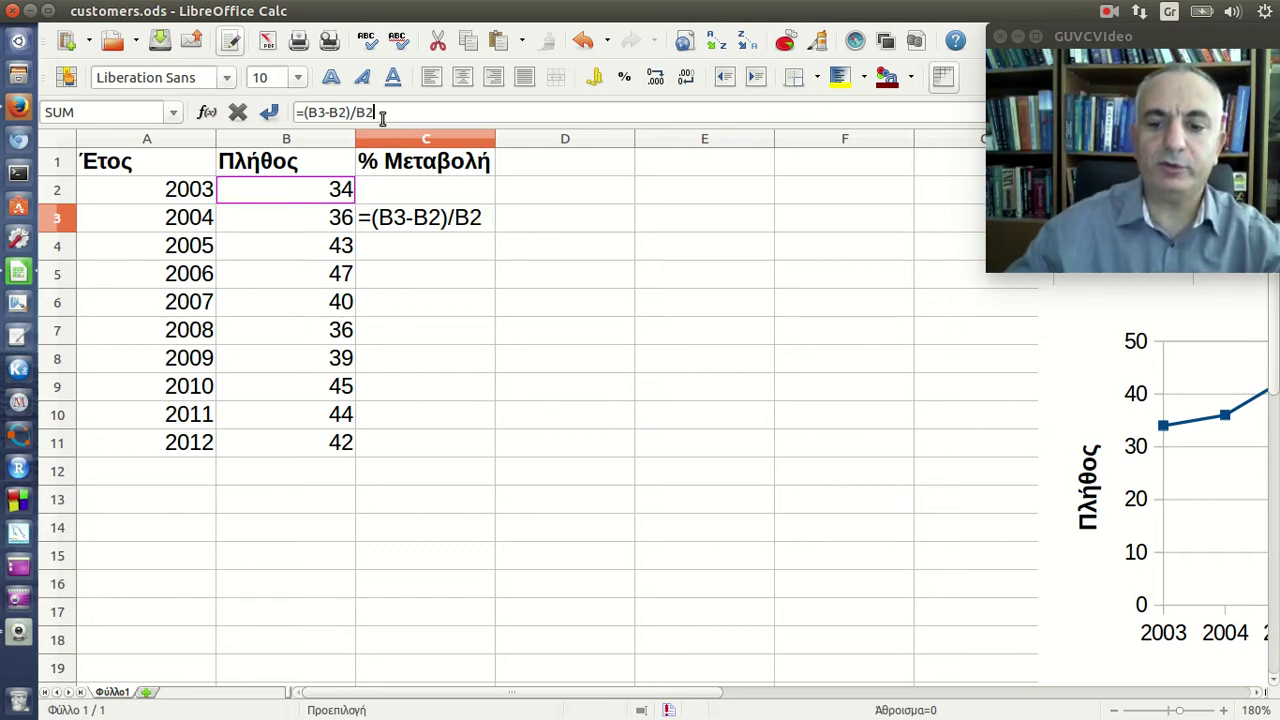
pyautogui.write('%')
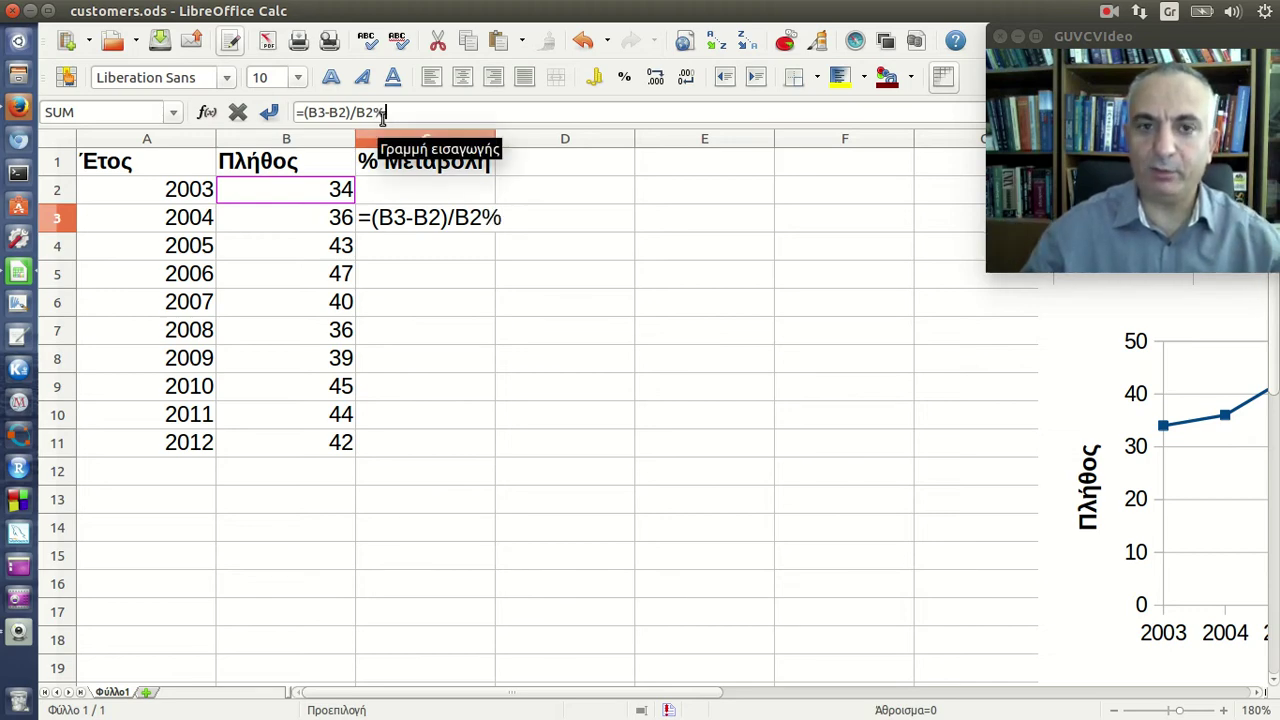
pyautogui.press('Return')
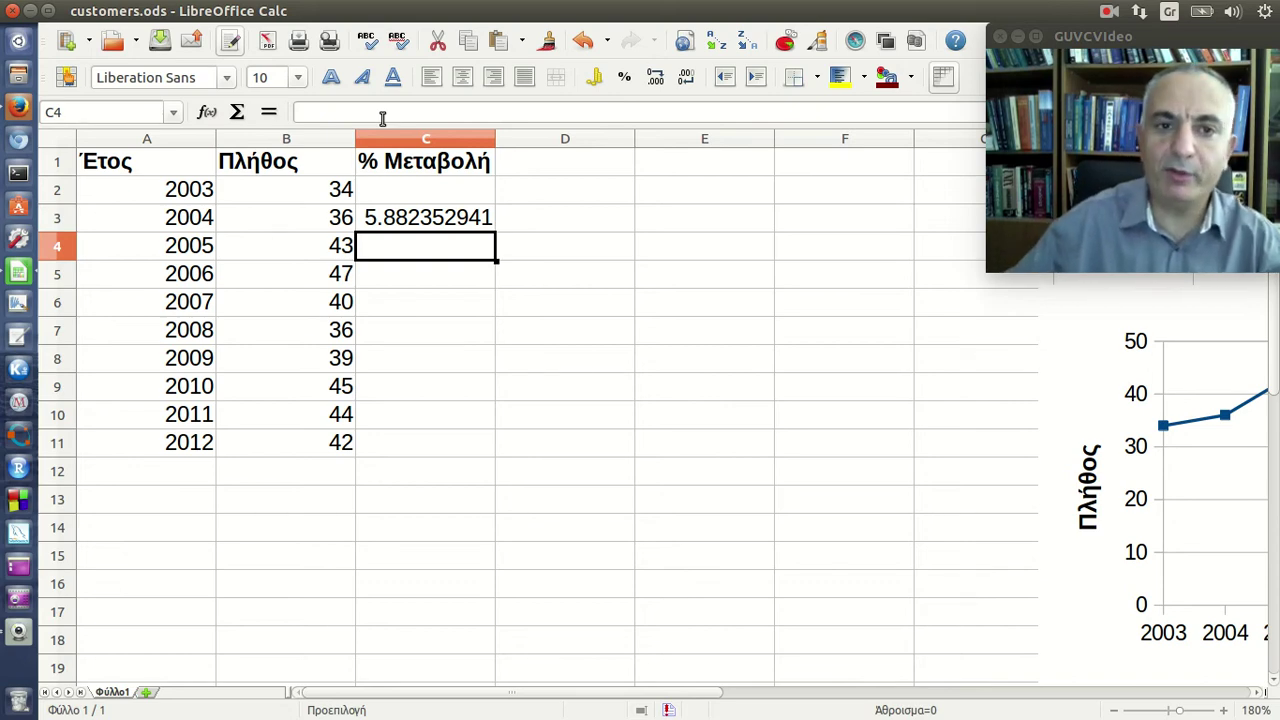
# Remove the parentheses so C3 reads =B3-B2/B2%, which yields -64
pyautogui.click(462, 222)
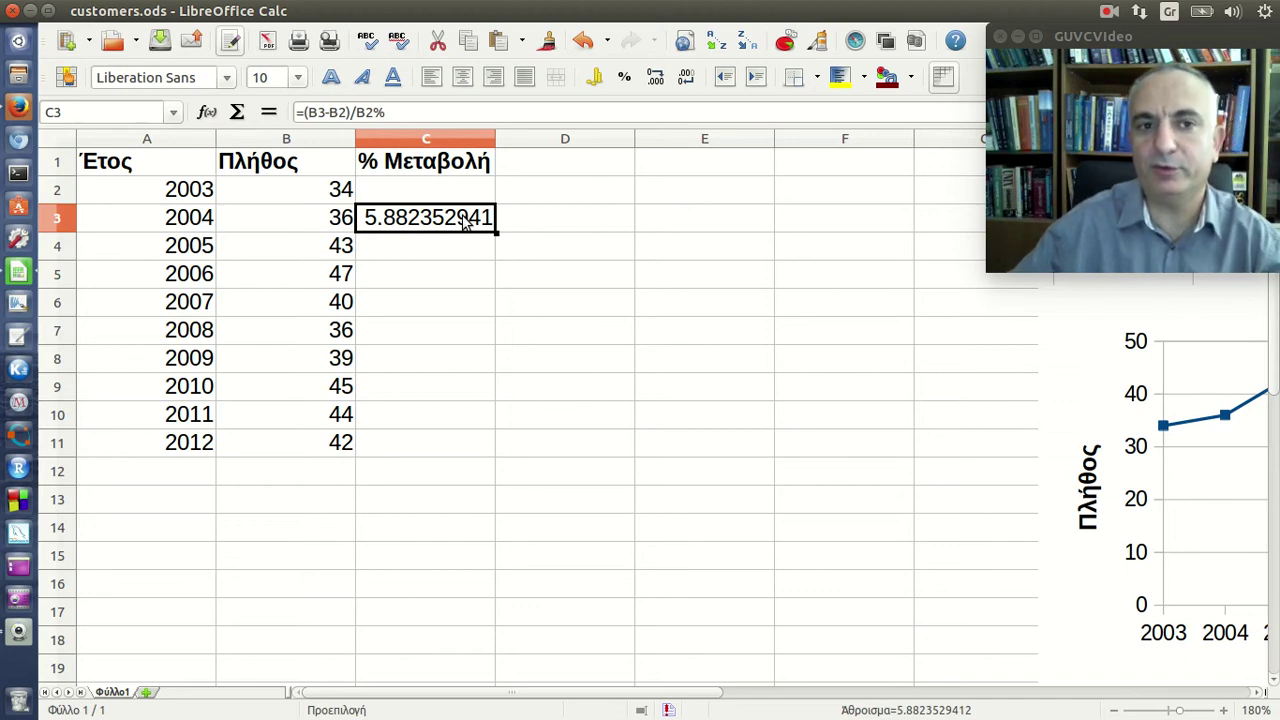
pyautogui.click(432, 112)
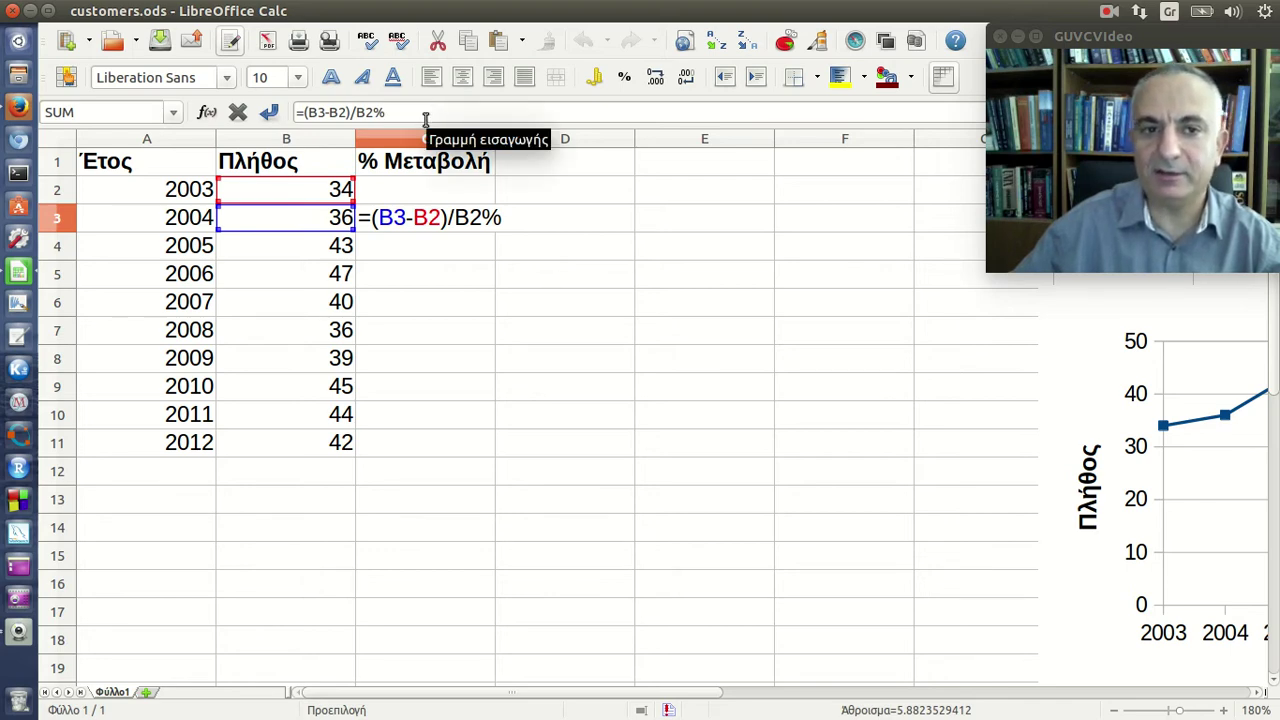
pyautogui.click(375, 220)
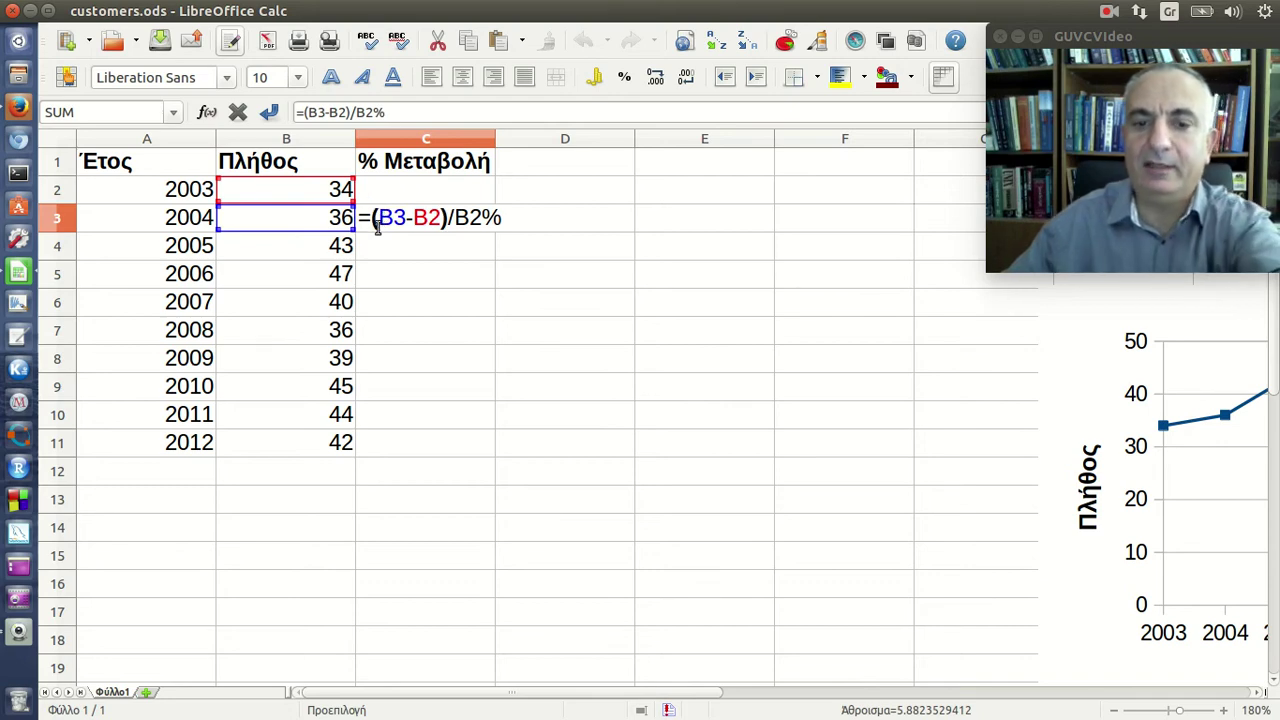
pyautogui.press('Delete')
pyautogui.click(433, 218)
pyautogui.press('Delete')
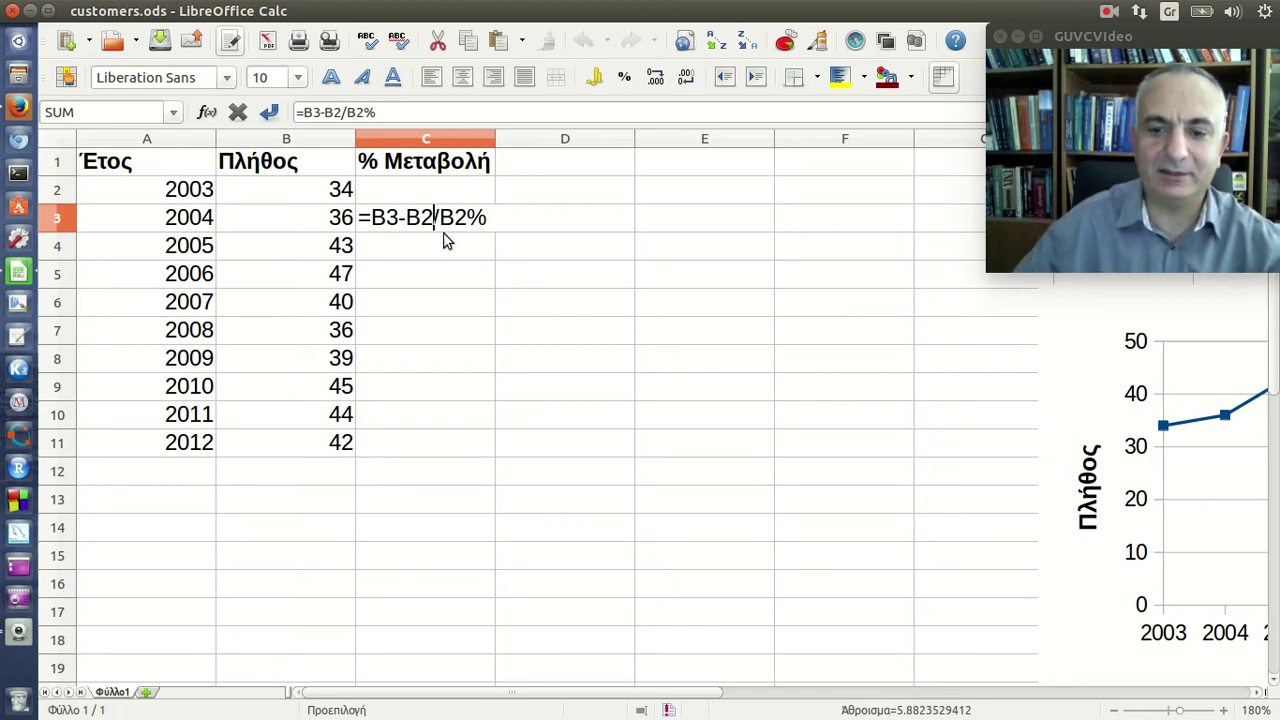
pyautogui.press('Return')
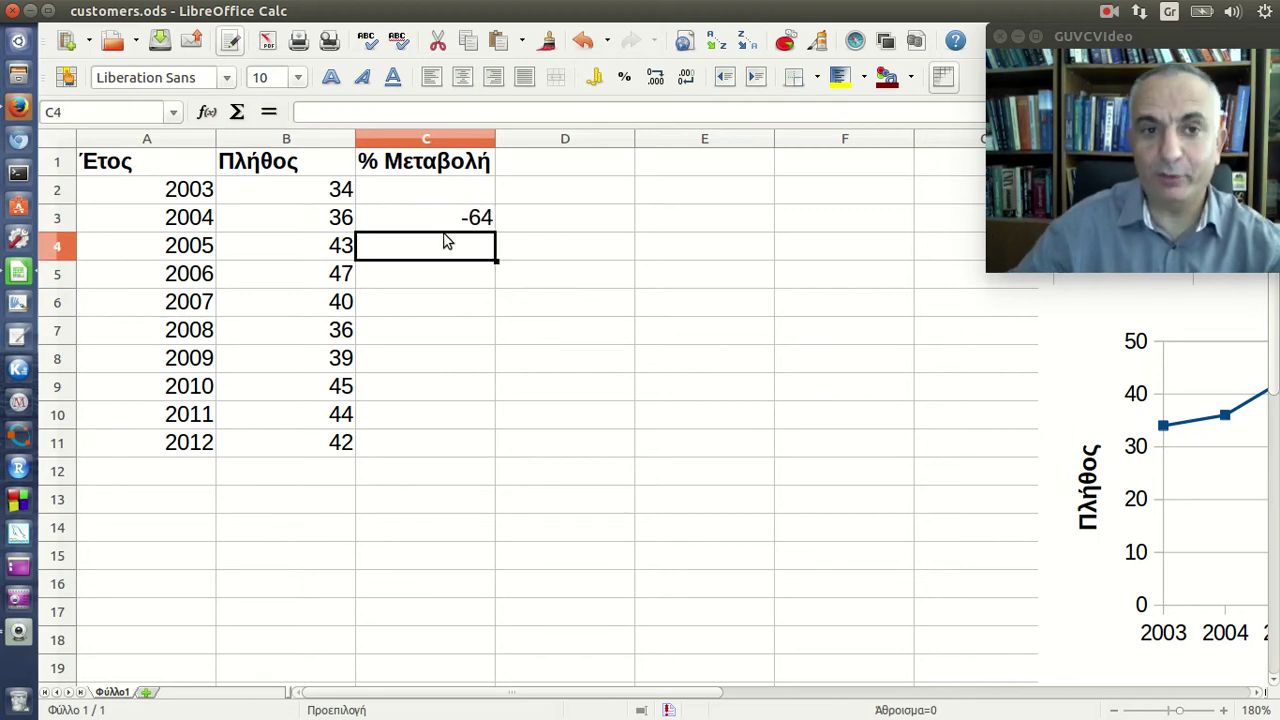
pyautogui.click(435, 220)
# Restore the parentheses so C3 reads =(B3-B2)/B2%, showing 5.882352941 again
pyautogui.click(404, 111)
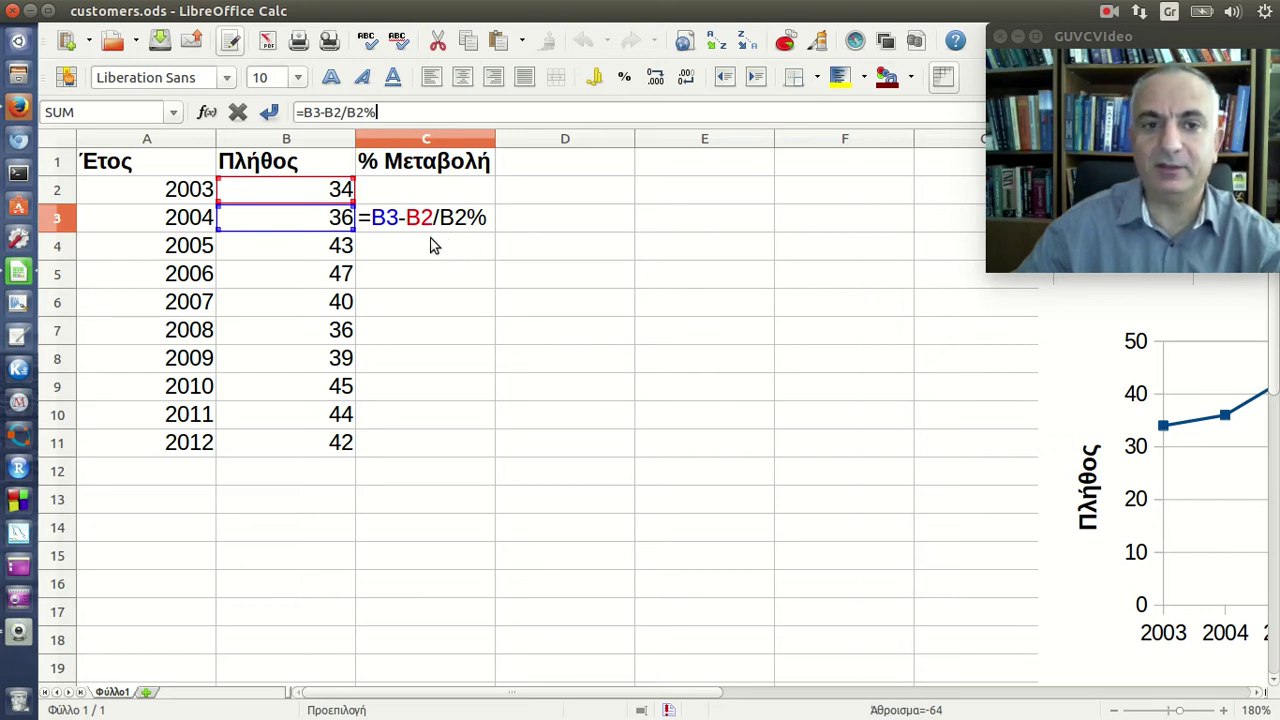
pyautogui.press('Return')
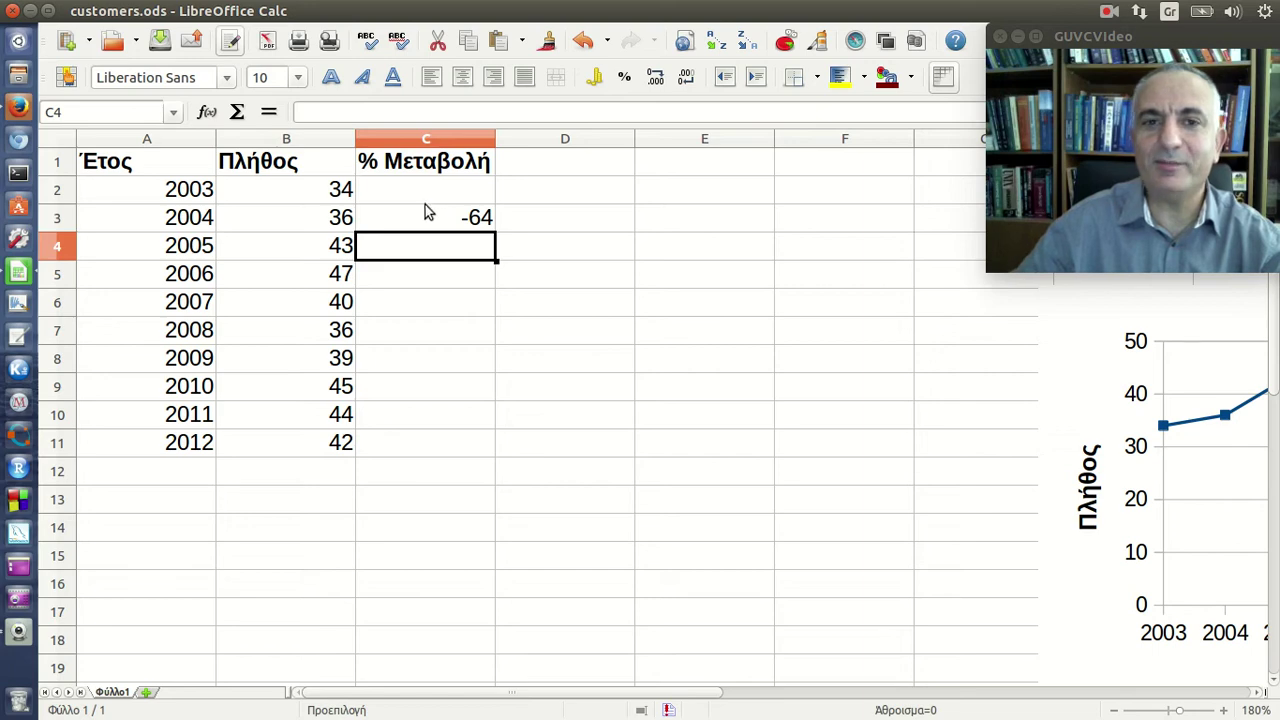
pyautogui.click(404, 224)
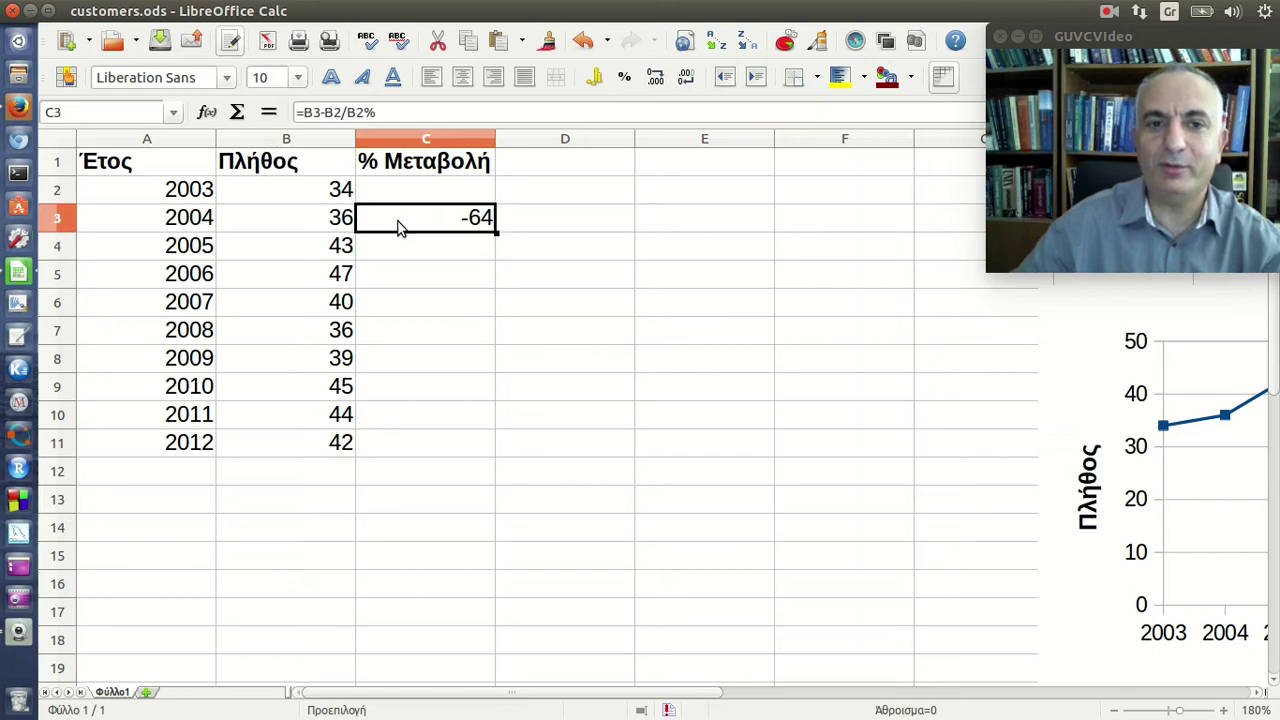
pyautogui.click(304, 112)
pyautogui.write('(')
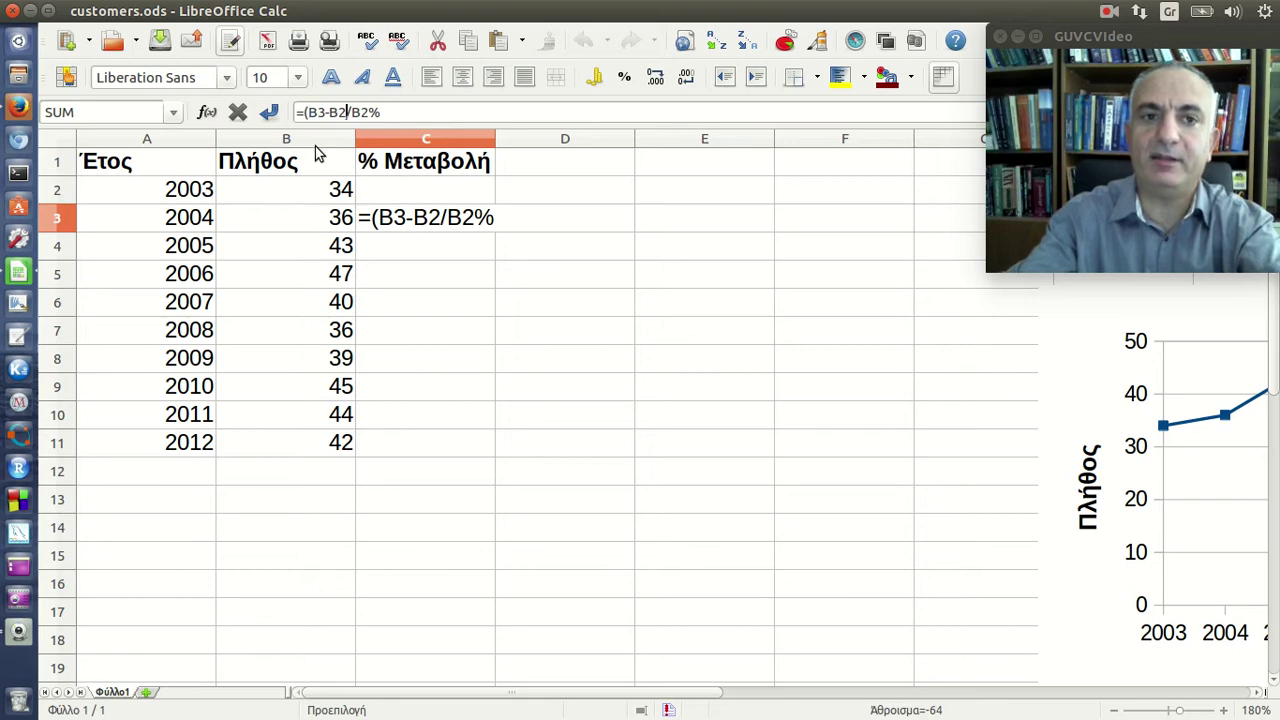
pyautogui.write(')')
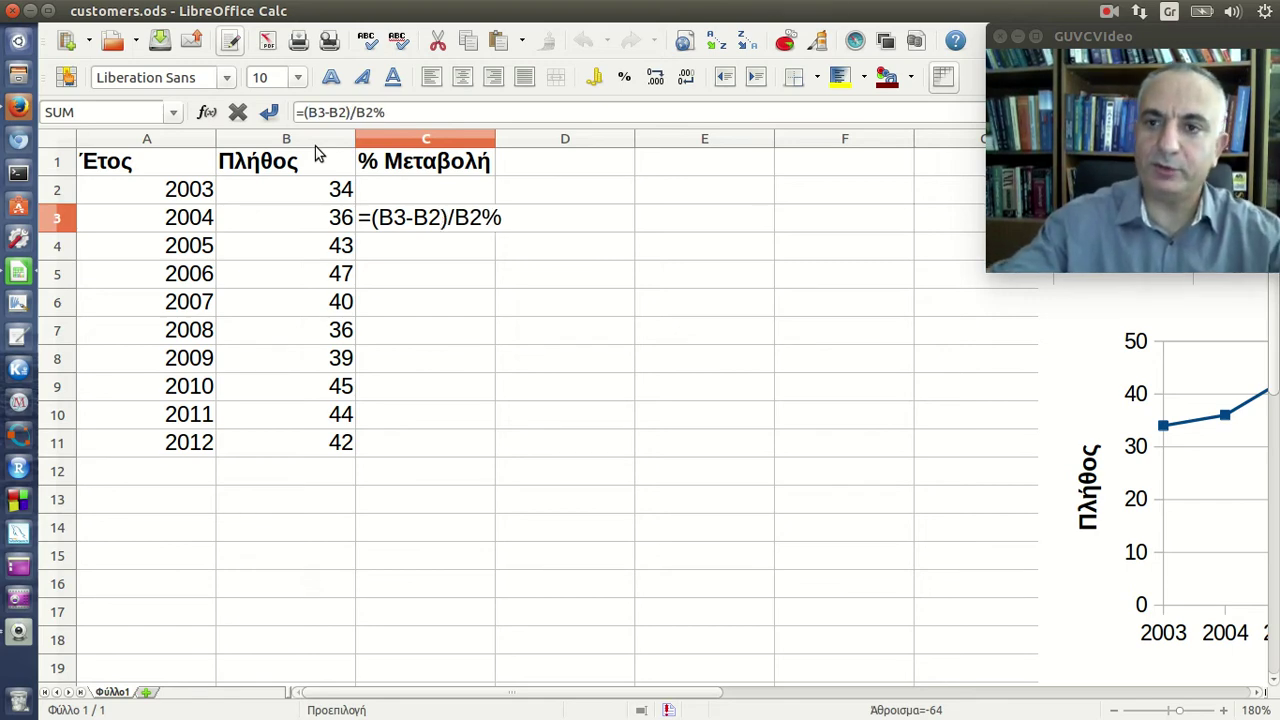
pyautogui.press('Return')
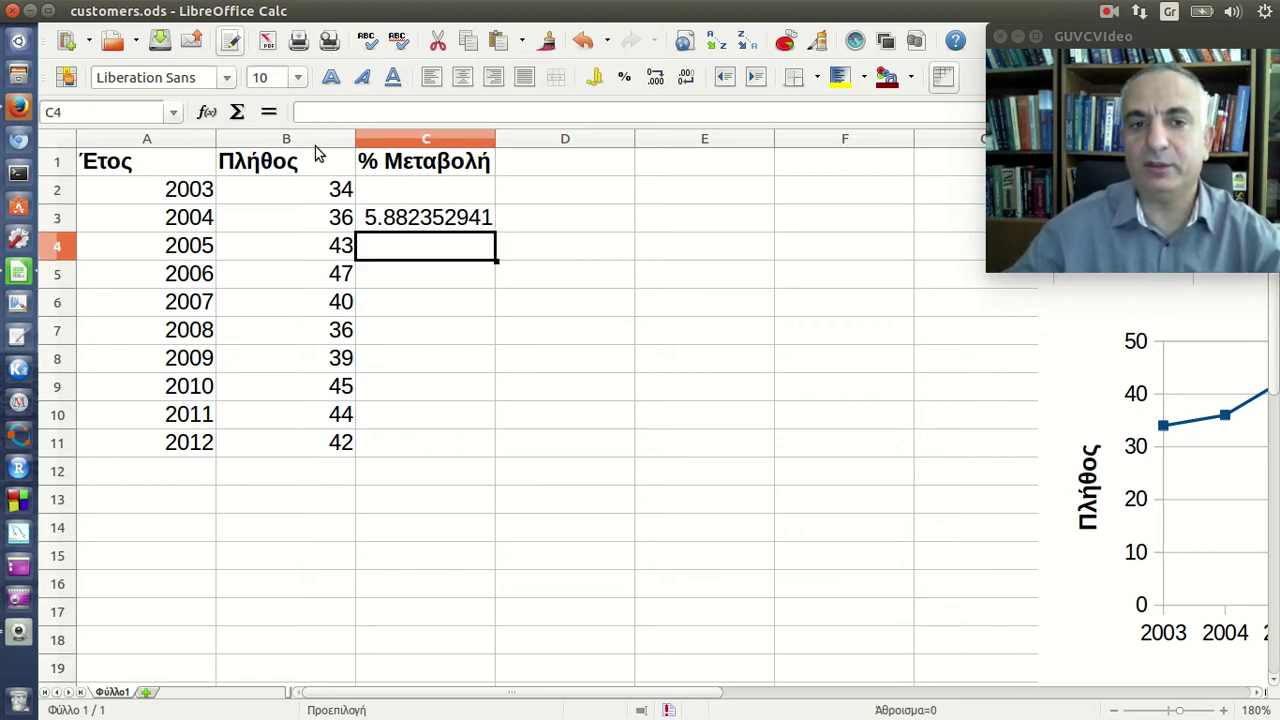
pyautogui.press('Up')
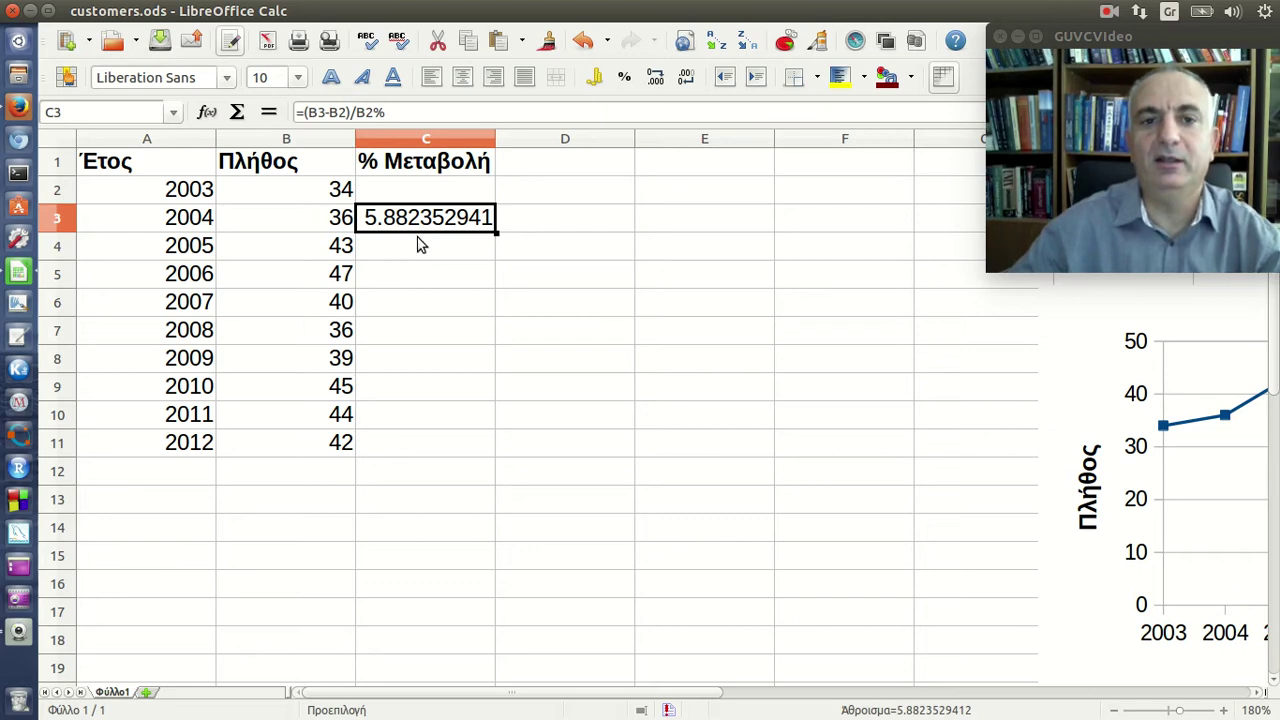
# Fill C3's formula down to C11, check the 2005 and 2006 formulas, and select C3:C11
pyautogui.doubleClick(496, 231)
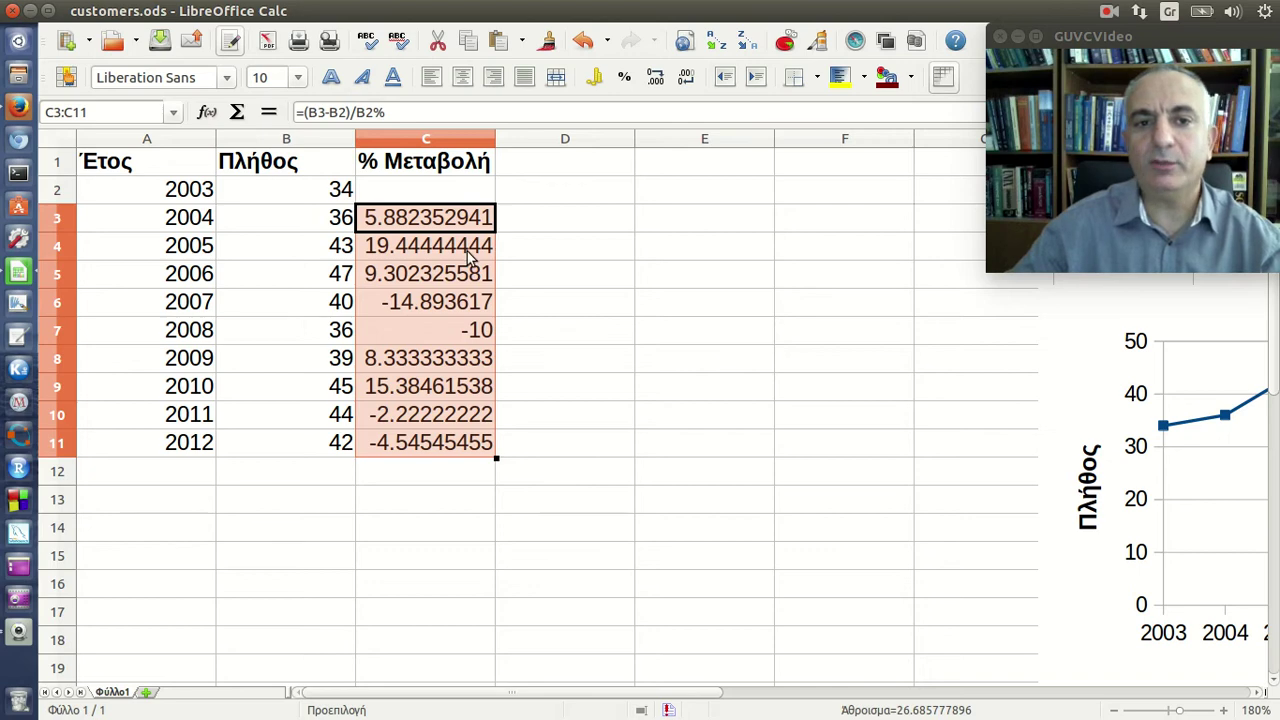
pyautogui.click(470, 252)
pyautogui.click(408, 113)
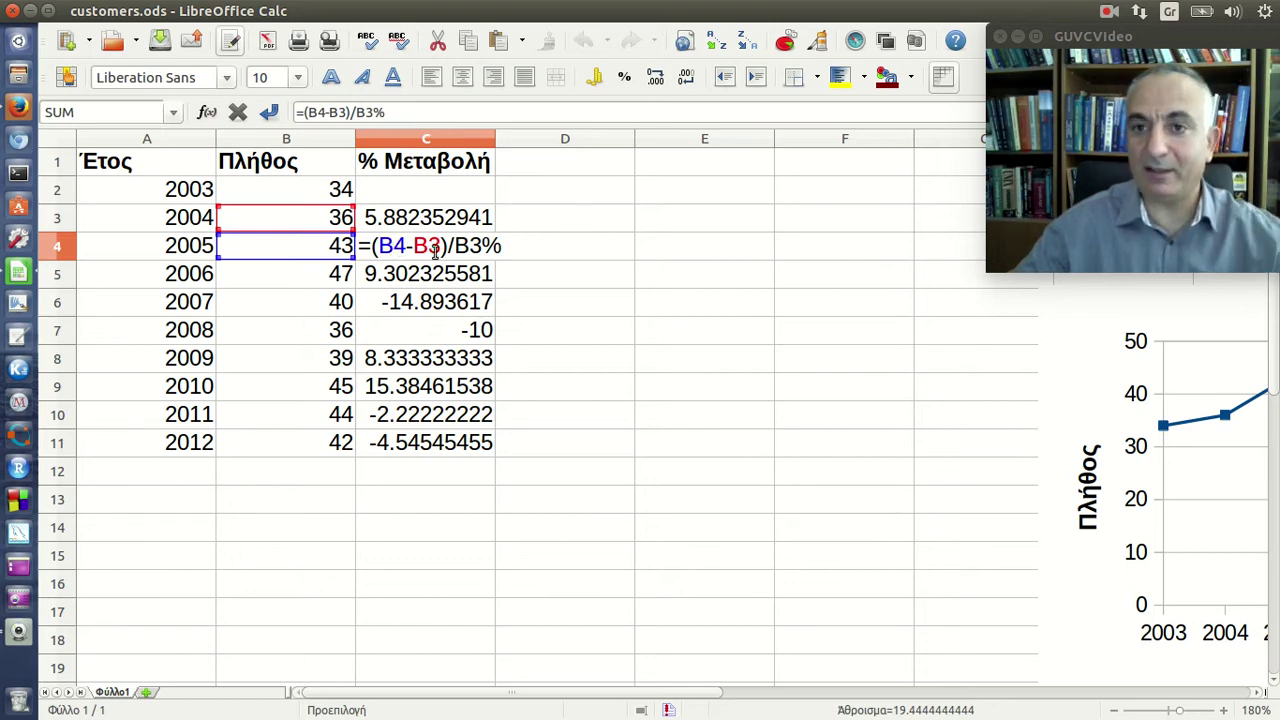
pyautogui.press('Return')
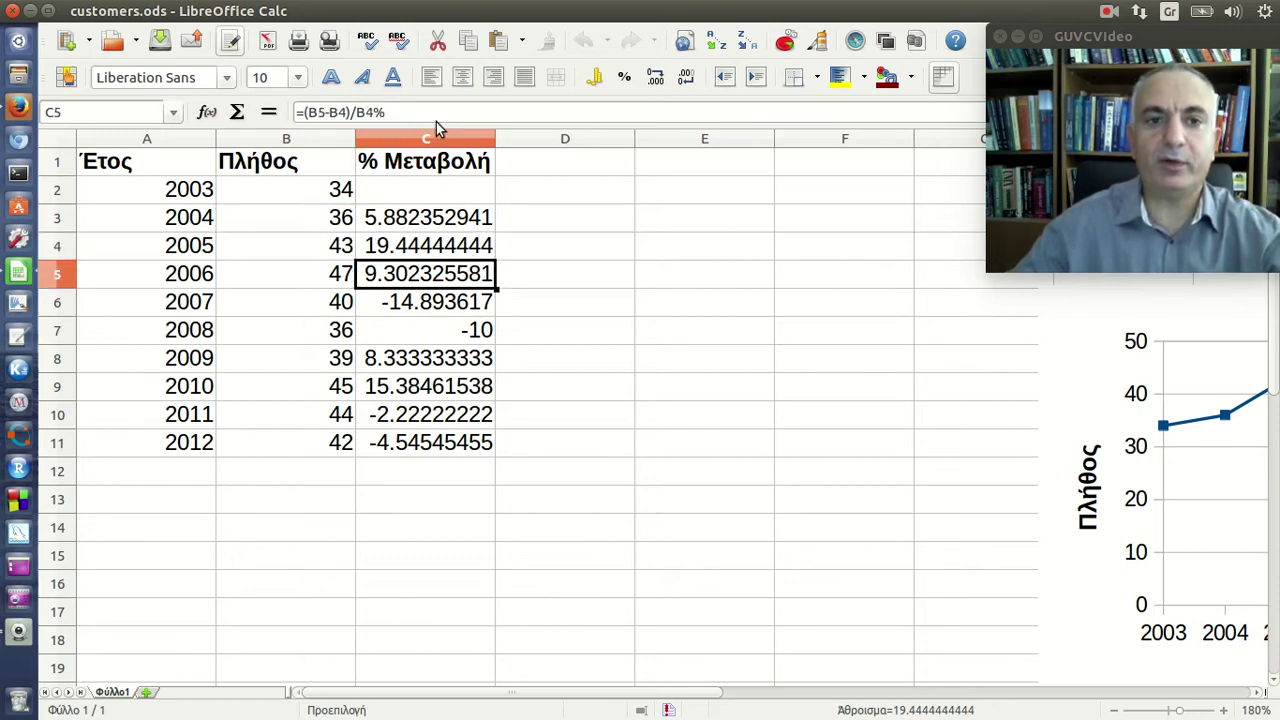
pyautogui.click(436, 113)
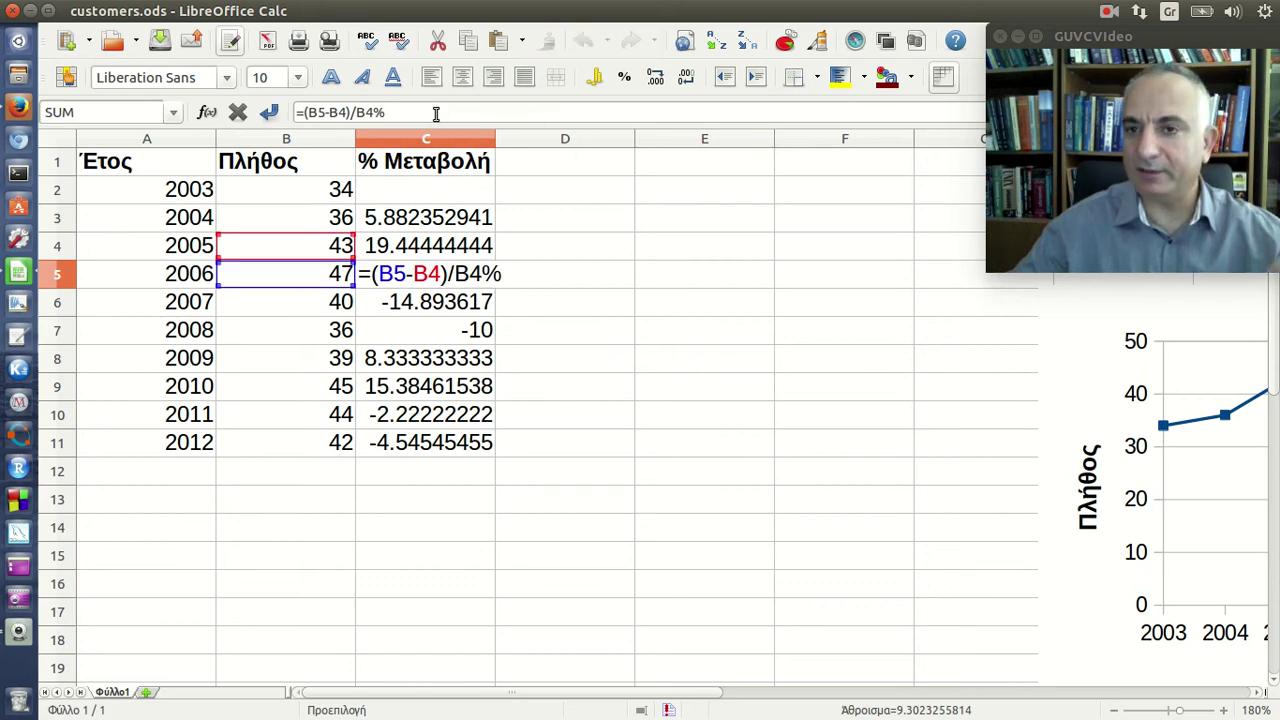
pyautogui.press('Escape')
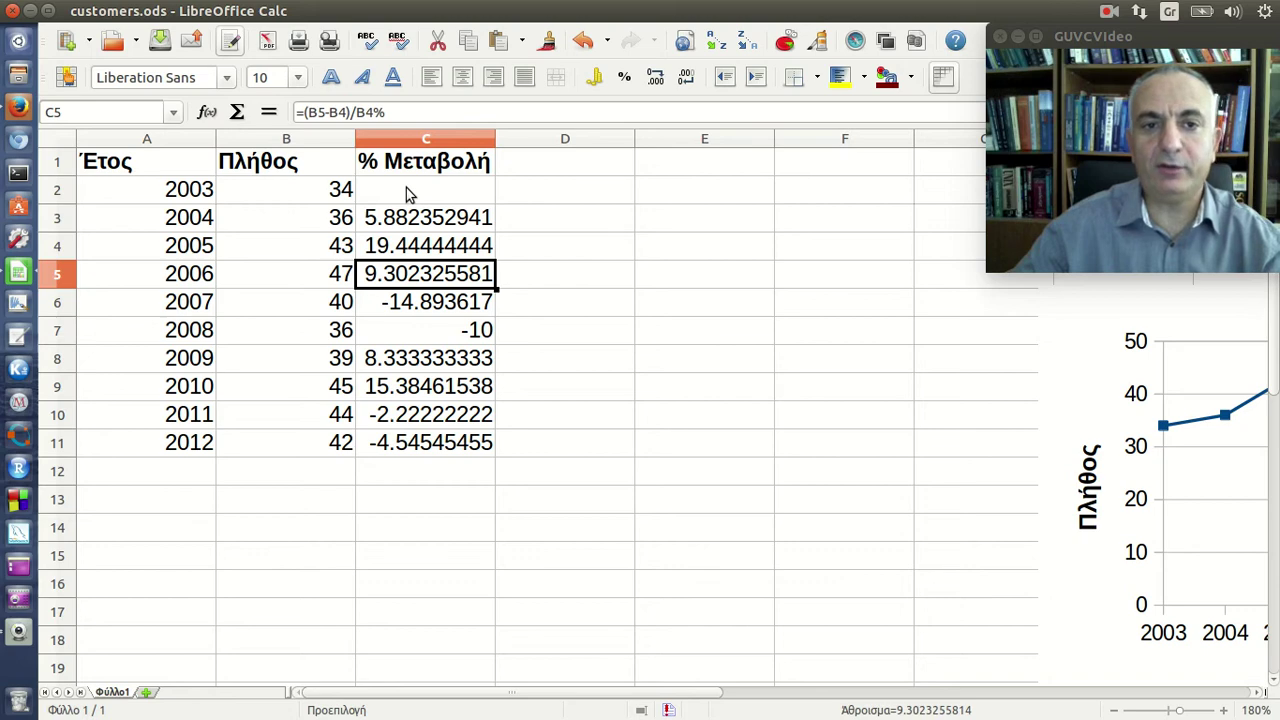
pyautogui.moveTo(406, 212); pyautogui.dragTo(440, 450)
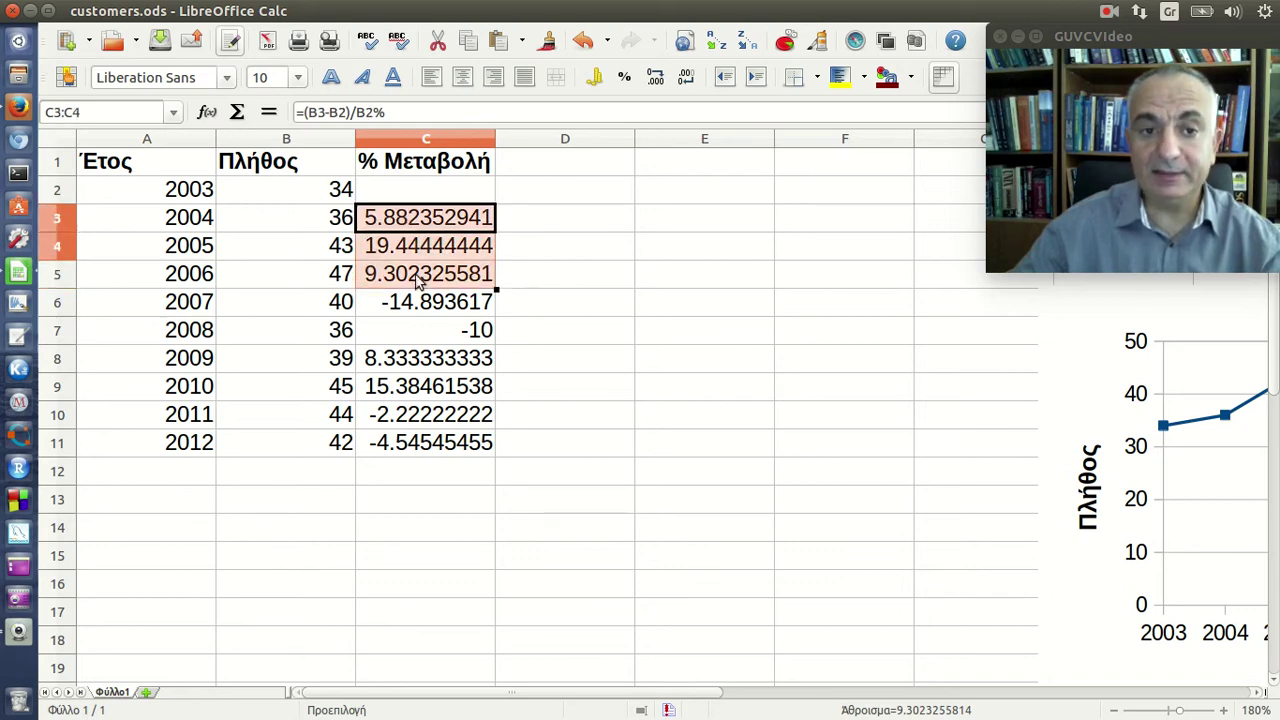
# Format C3:C11 to one decimal place, showing 5.9 through -4.5
pyautogui.rightClick(436, 444)
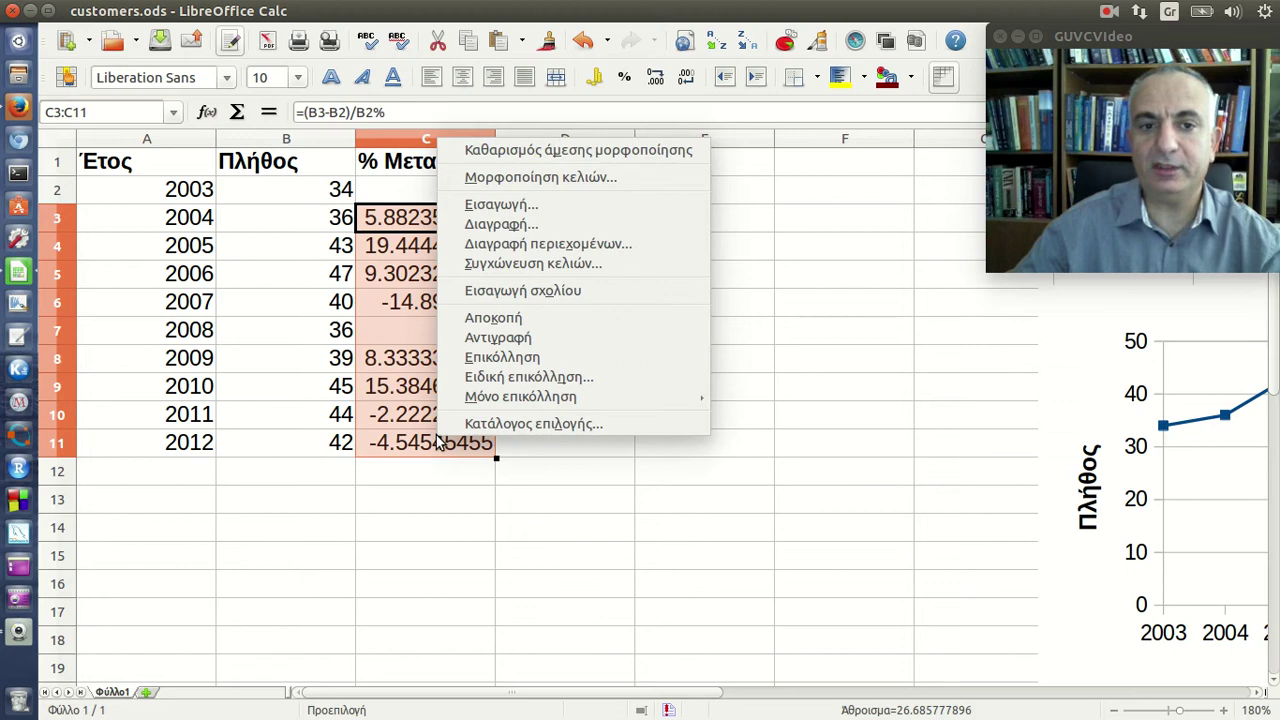
pyautogui.click(594, 190)
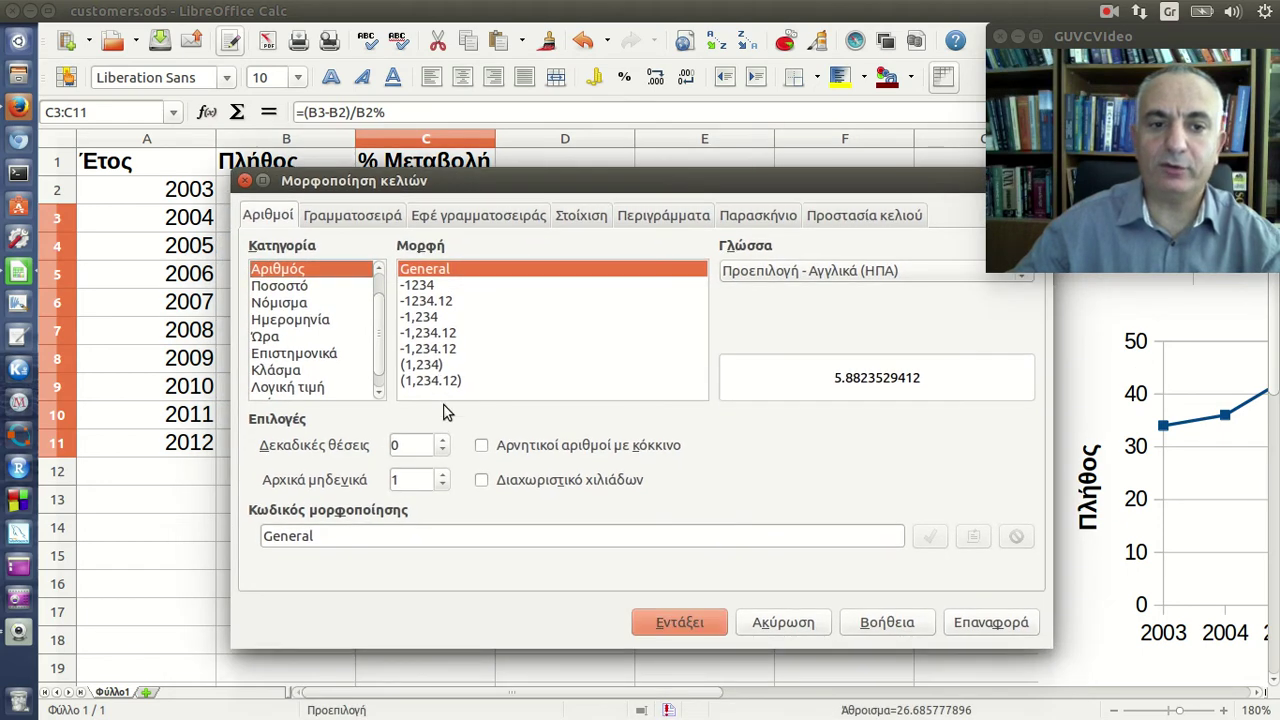
pyautogui.click(442, 440)
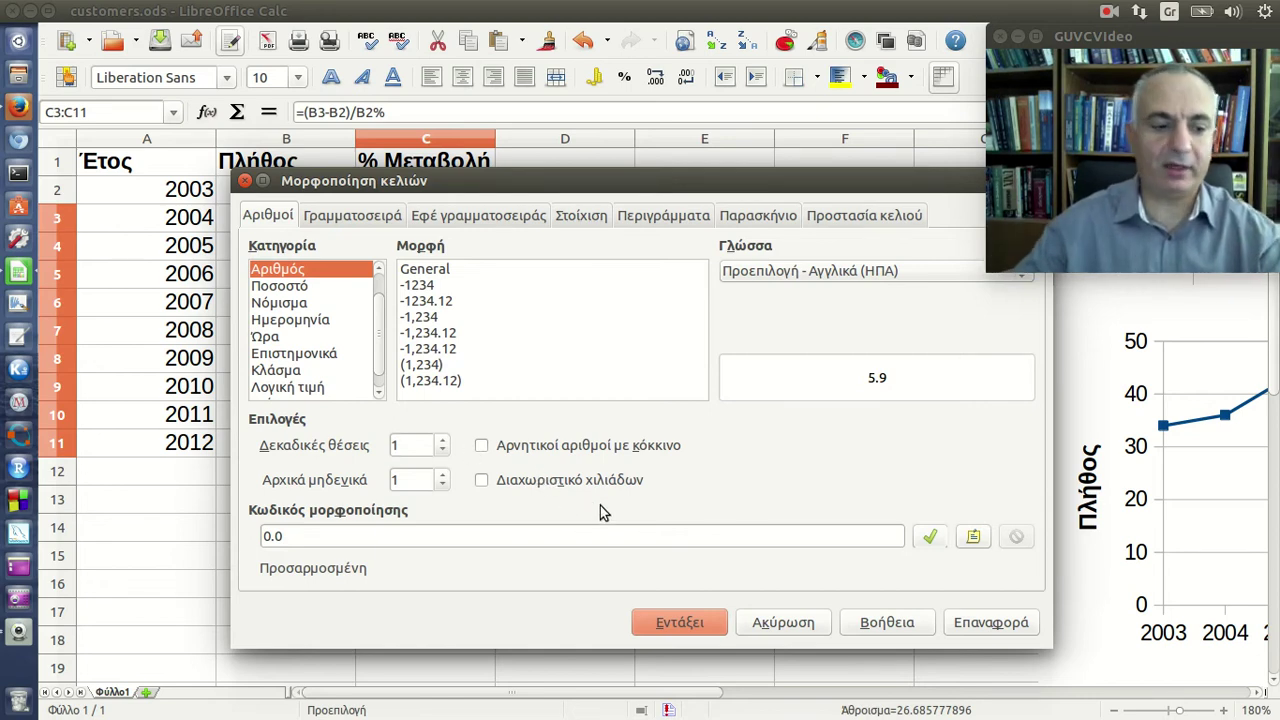
pyautogui.click(700, 622)
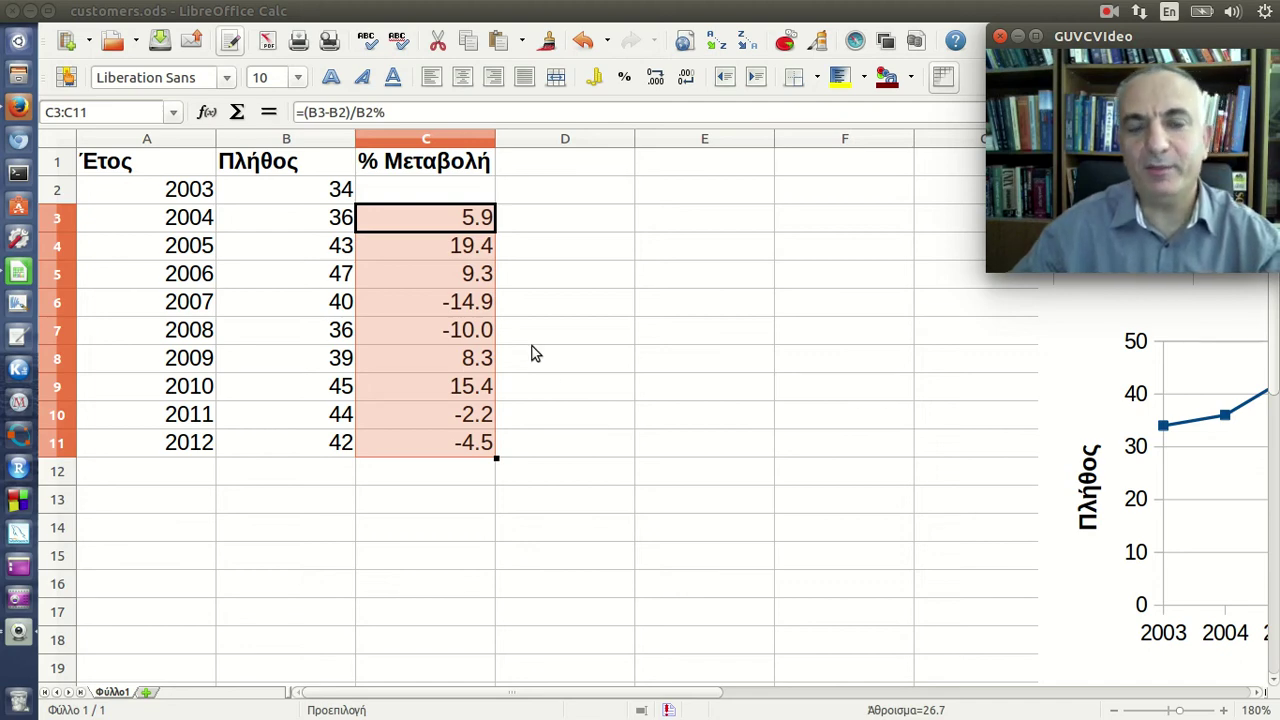
pyautogui.click(466, 216)
pyautogui.click(466, 253)
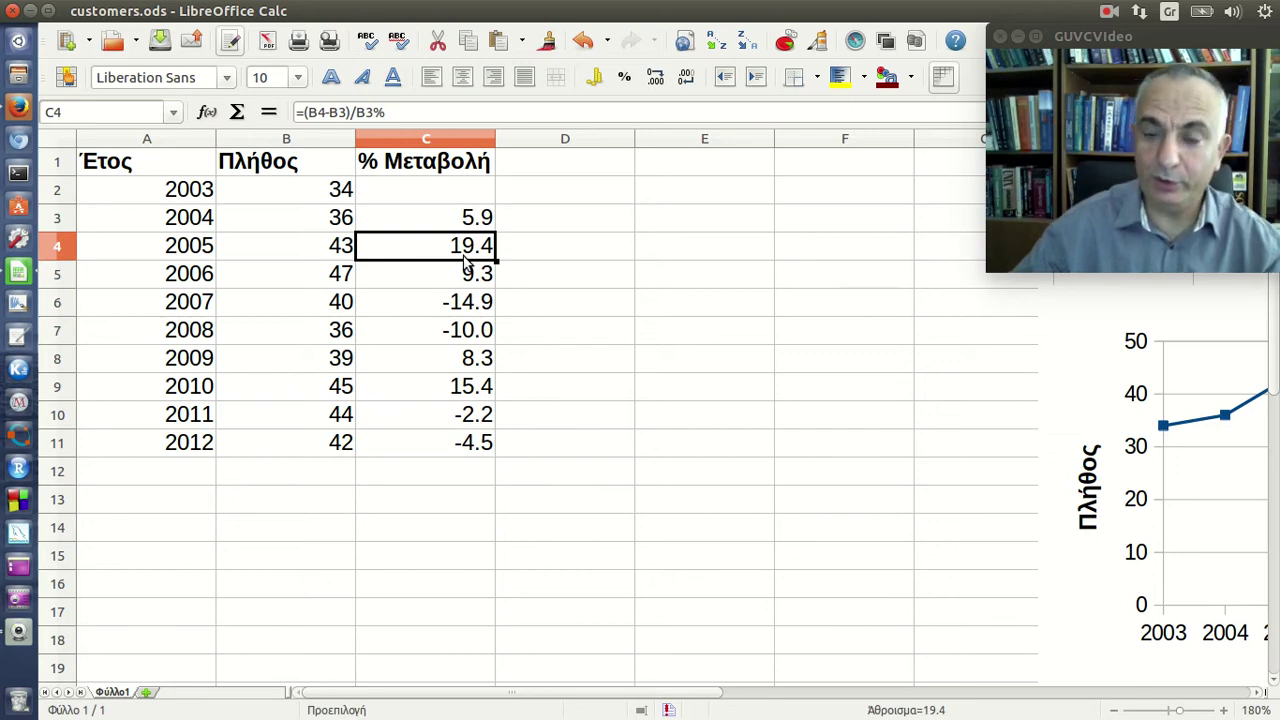
pyautogui.click(481, 227)
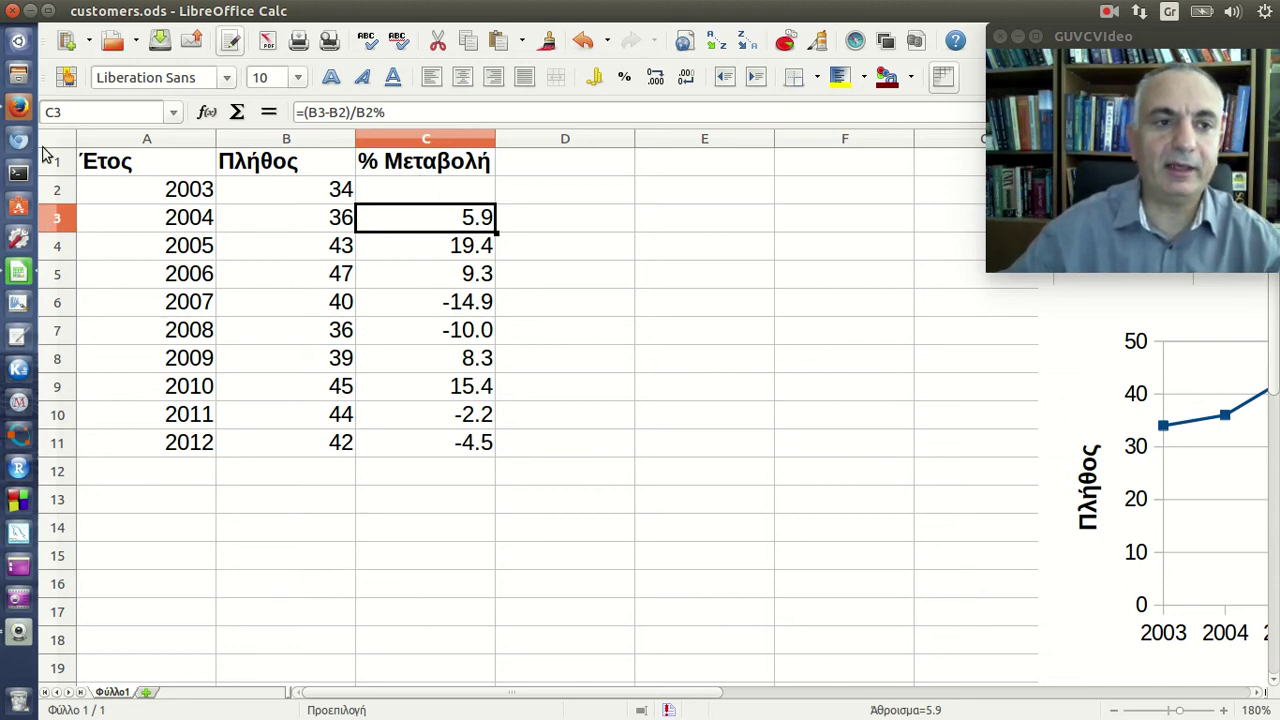
pyautogui.click(20, 108)
pyautogui.scroll(4, 288, 302)
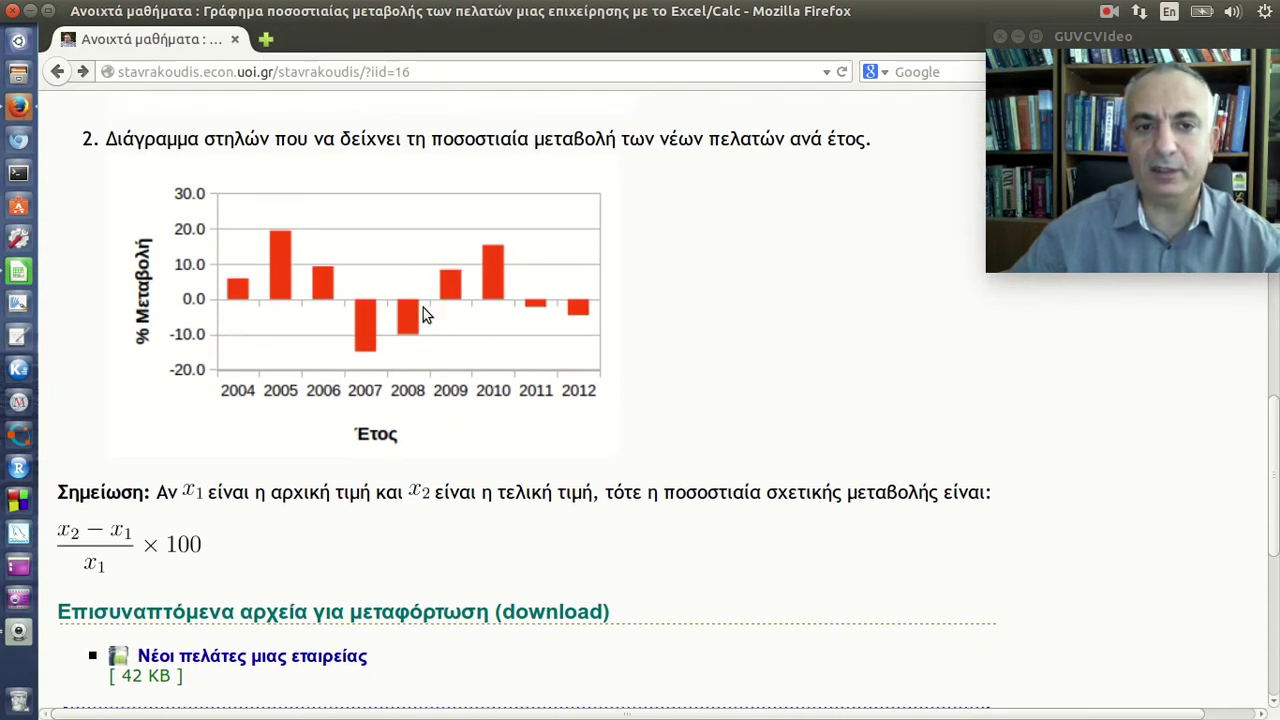
pyautogui.click(29, 273)
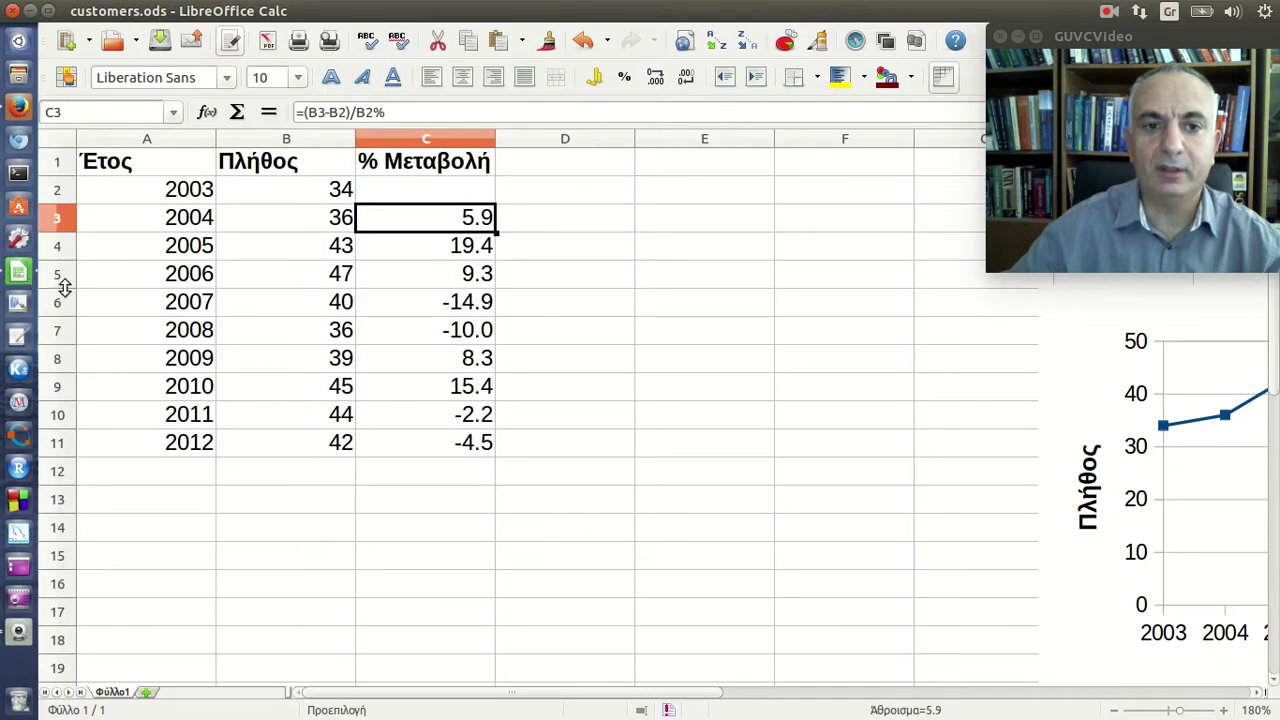
# Start a column chart of A1:C11, using the first column's years as category labels
pyautogui.click(787, 43)
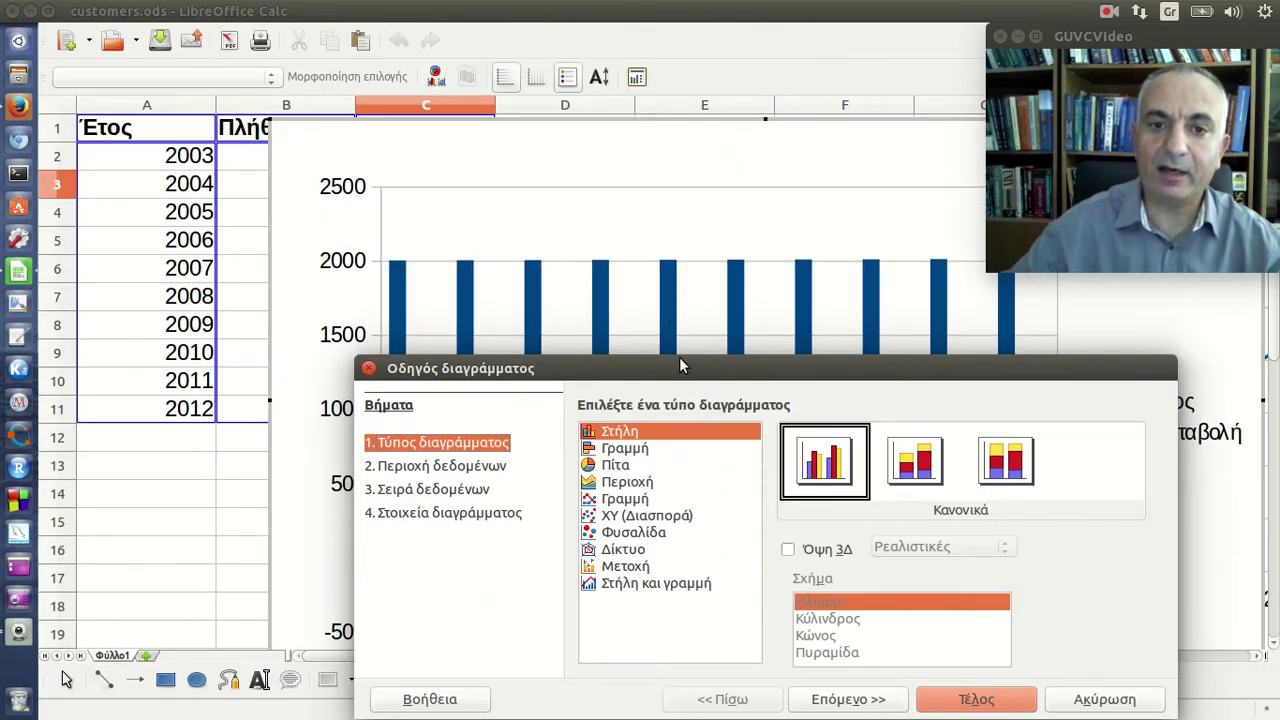
pyautogui.moveTo(679, 362); pyautogui.dragTo(663, 252)
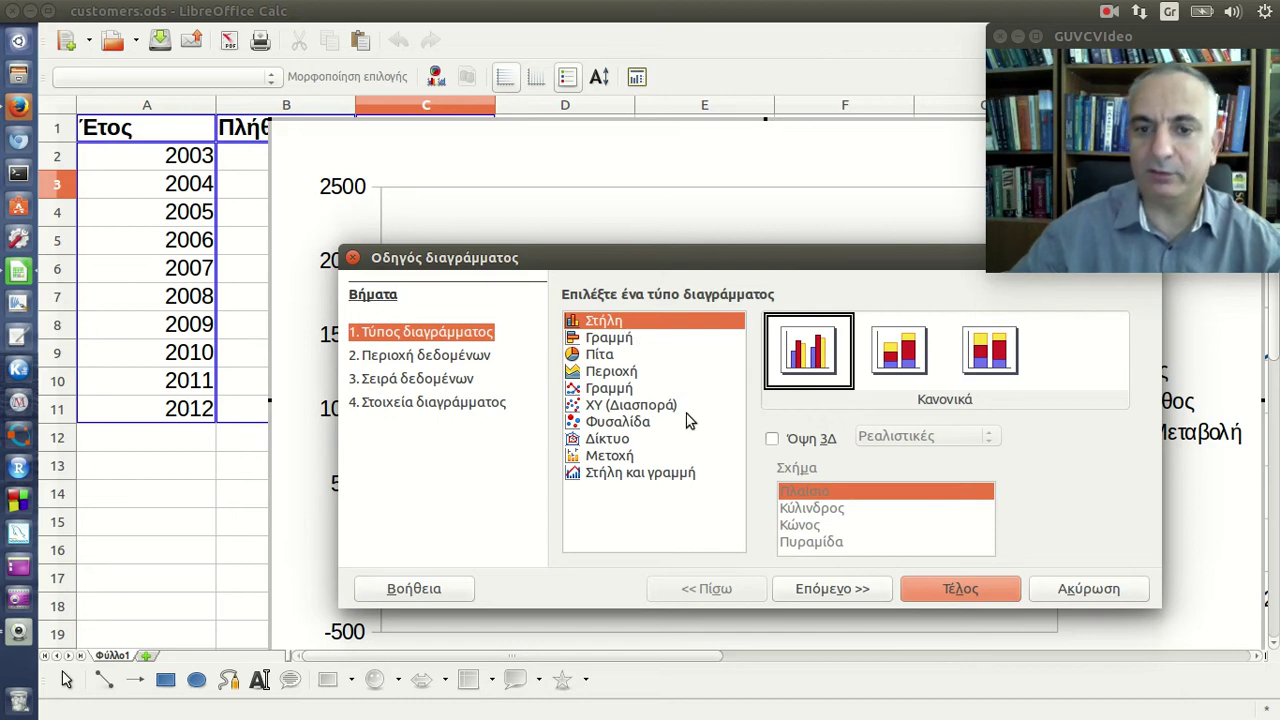
pyautogui.click(842, 589)
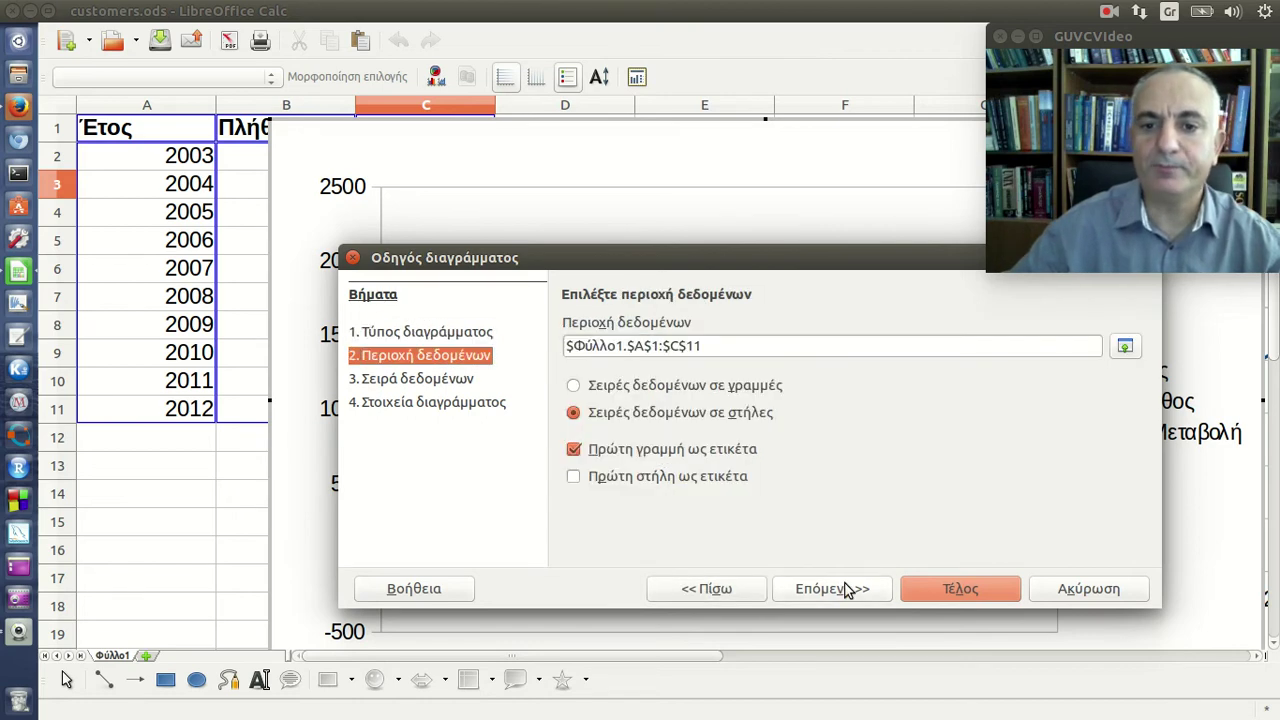
pyautogui.click(727, 481)
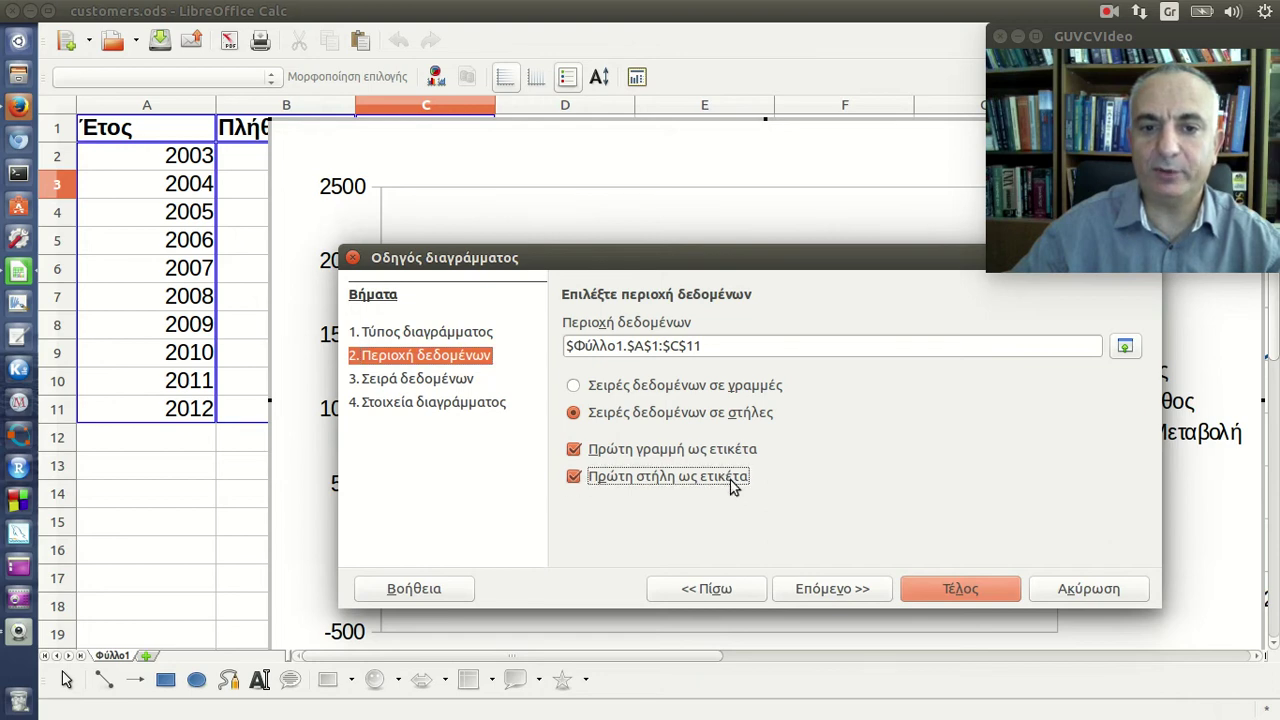
pyautogui.moveTo(594, 258); pyautogui.dragTo(842, 229)
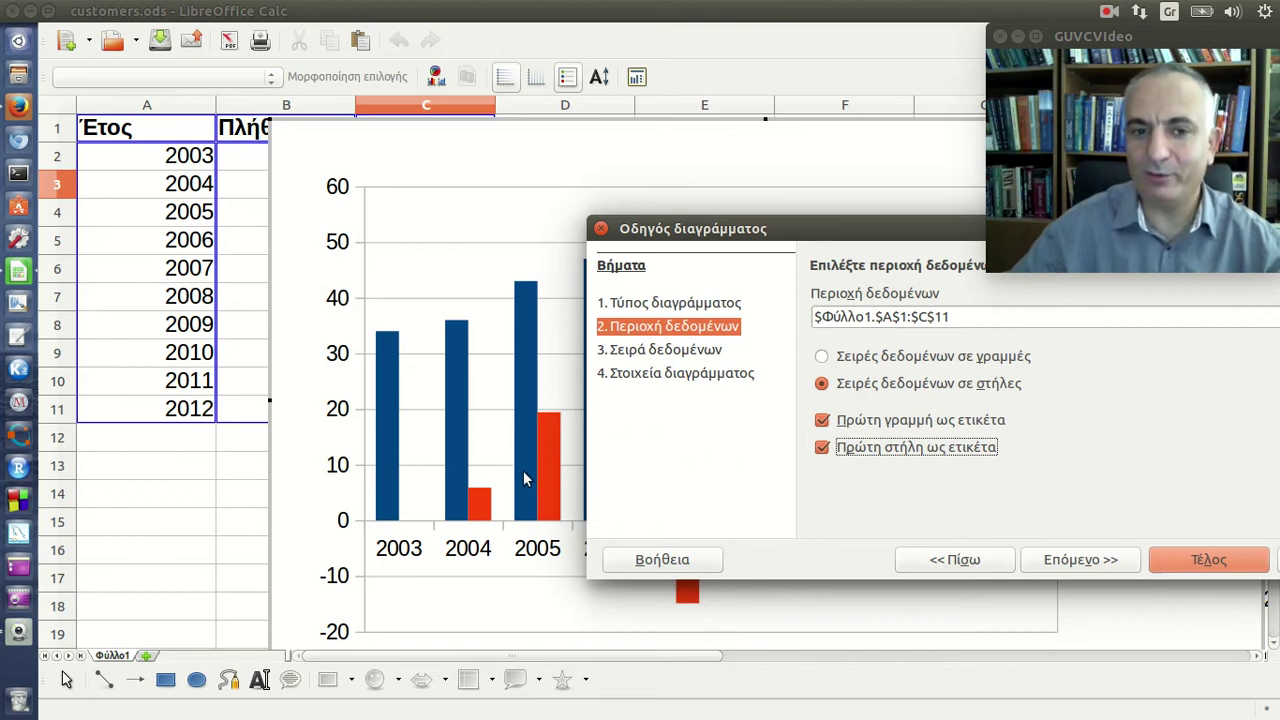
# Remove the Πλήθος series so the chart plots only % Μεταβολή against the years
pyautogui.click(1063, 566)
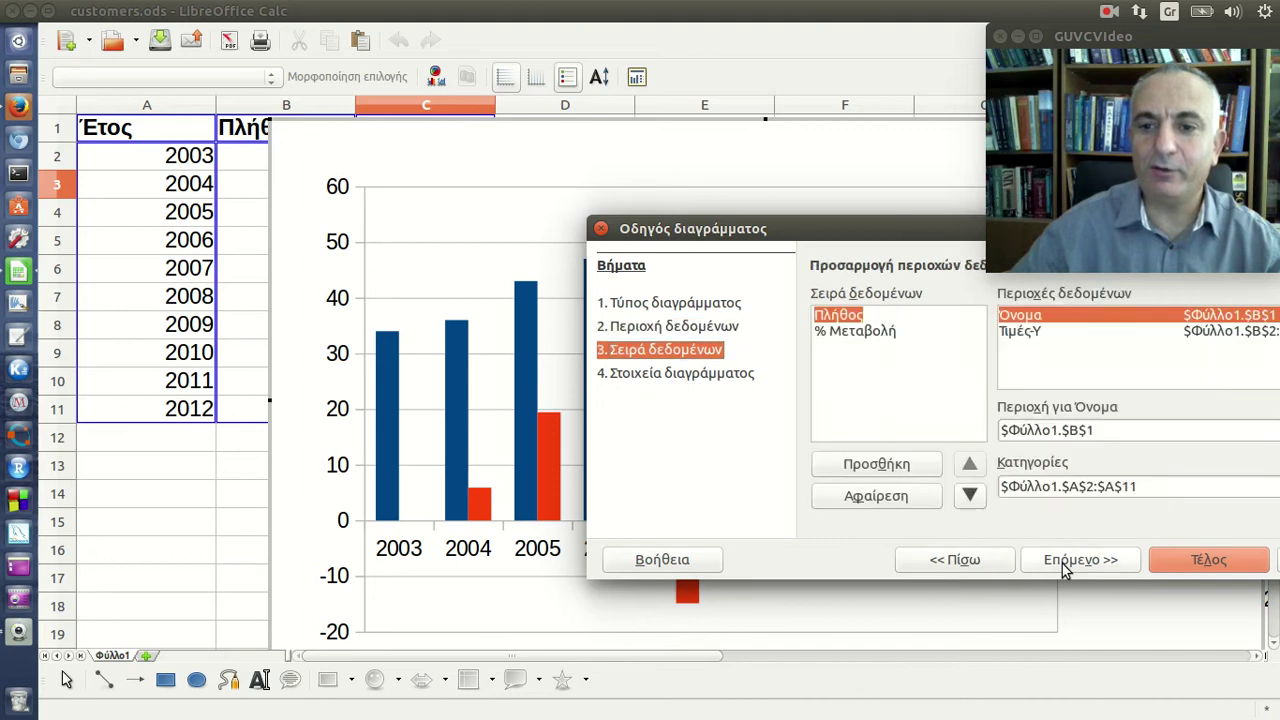
pyautogui.moveTo(863, 230); pyautogui.dragTo(647, 228)
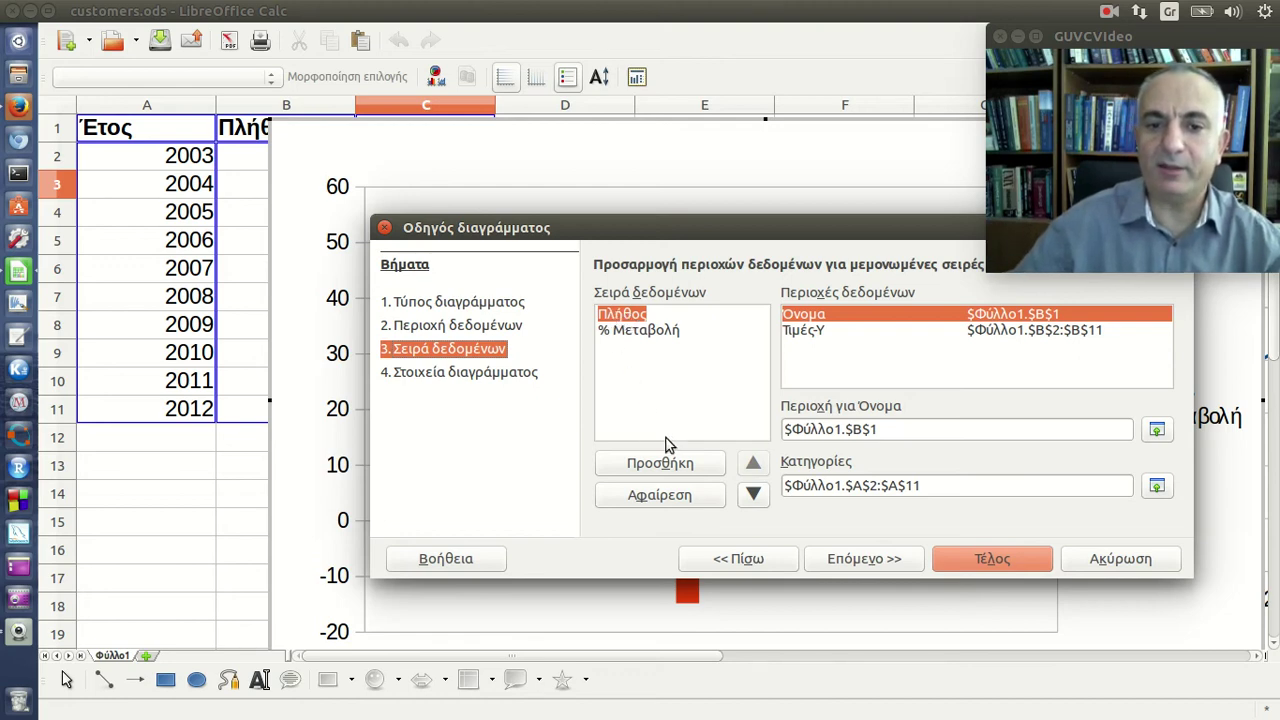
pyautogui.click(689, 498)
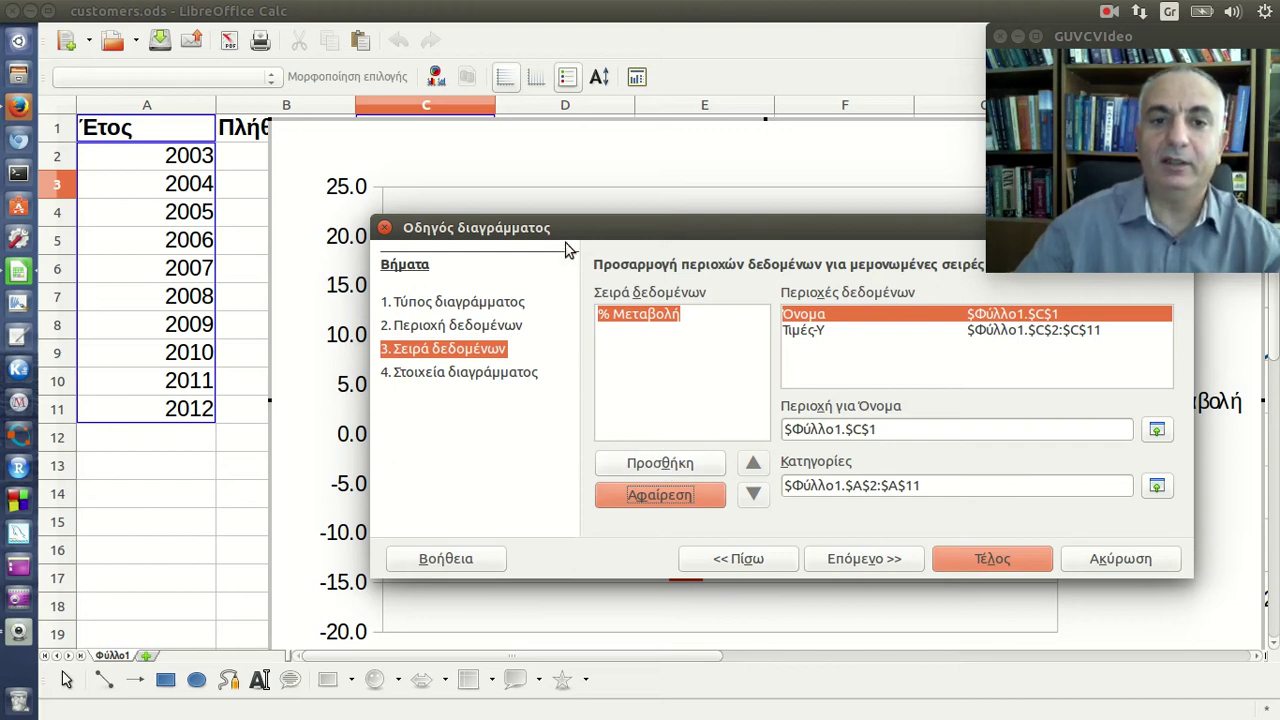
pyautogui.moveTo(563, 237)
pyautogui.mouseDown()
pyautogui.moveTo(881, 222)
pyautogui.moveTo(524, 228)
pyautogui.mouseUp()
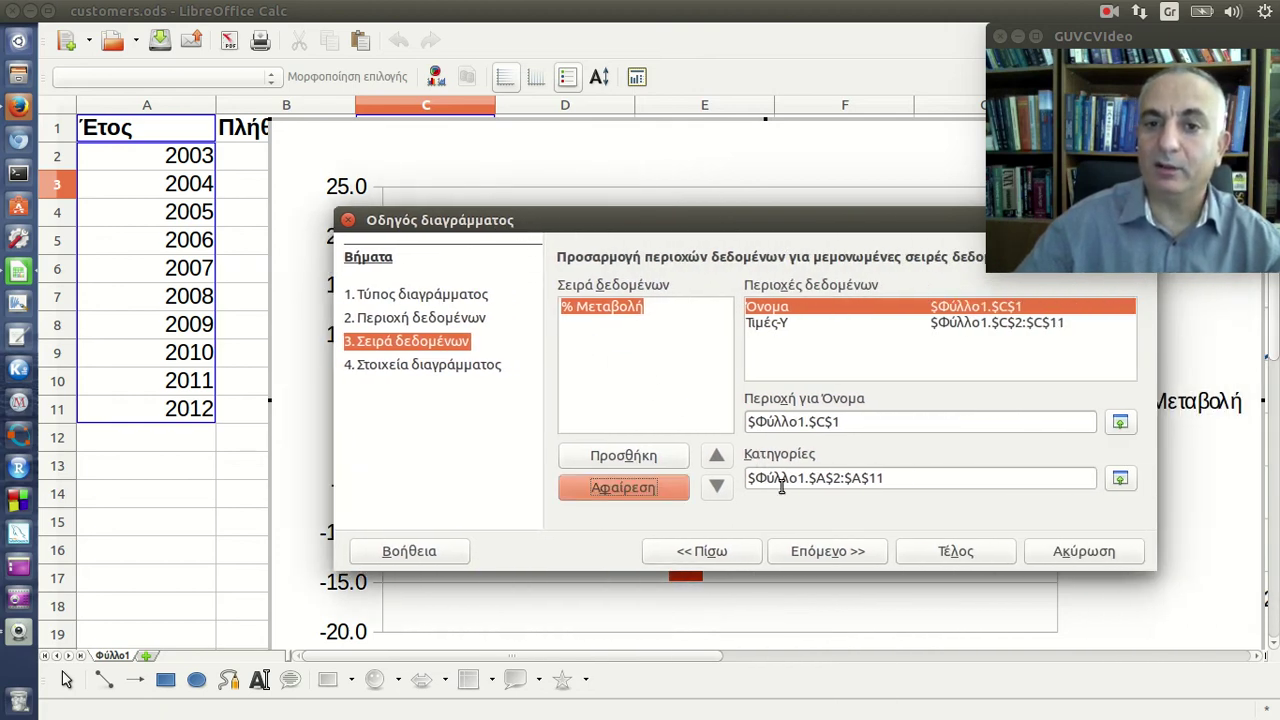
# Turn off the legend and title the X axis Έτος and the Y axis % Μεταβολή
pyautogui.click(853, 556)
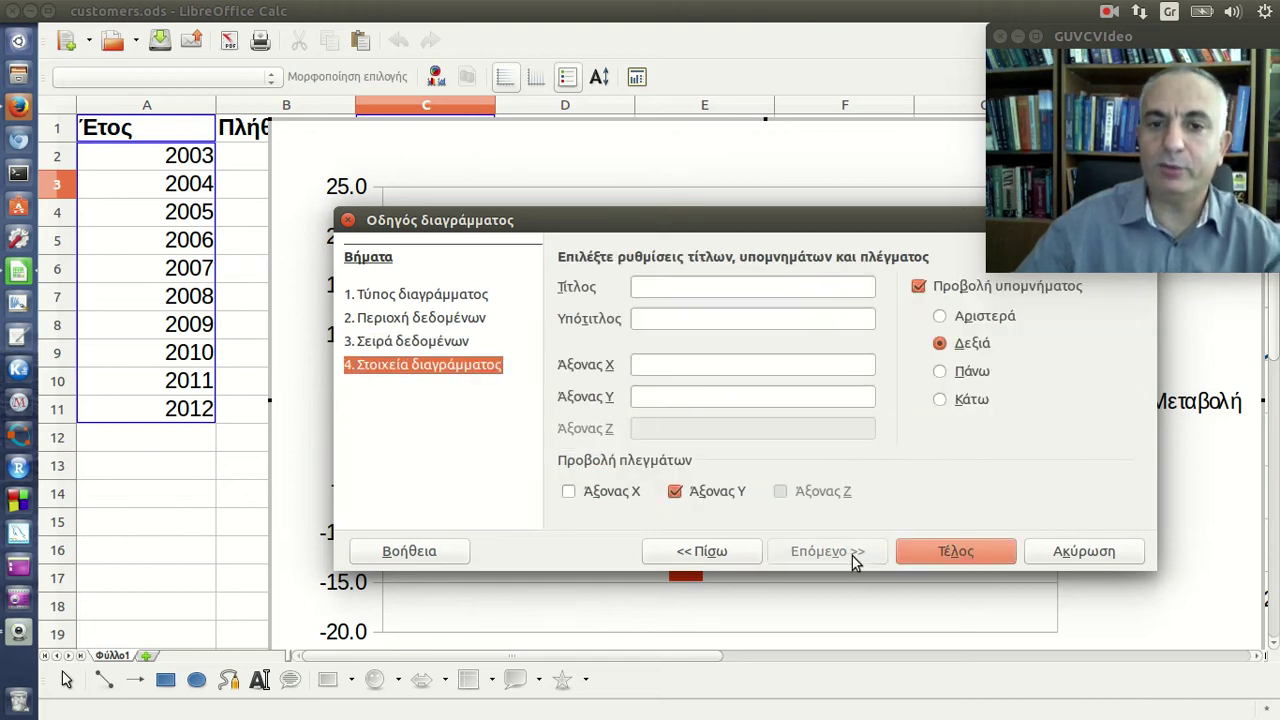
pyautogui.click(919, 287)
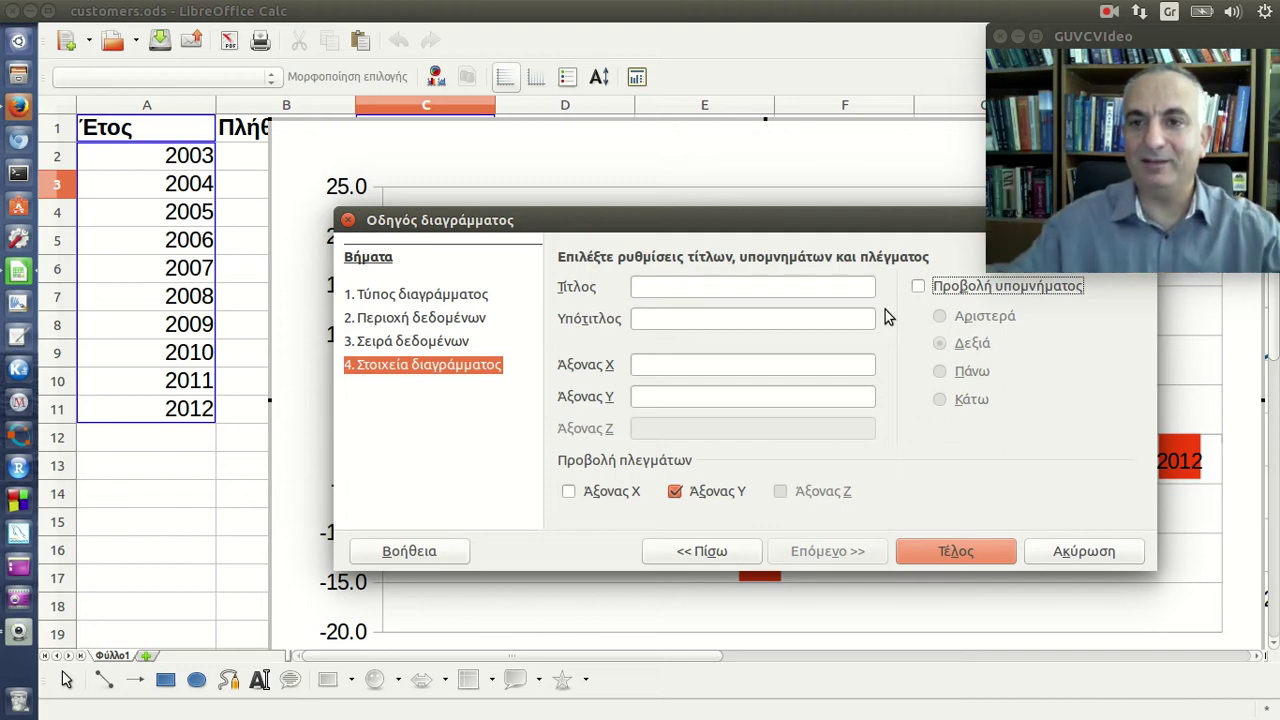
pyautogui.click(761, 362)
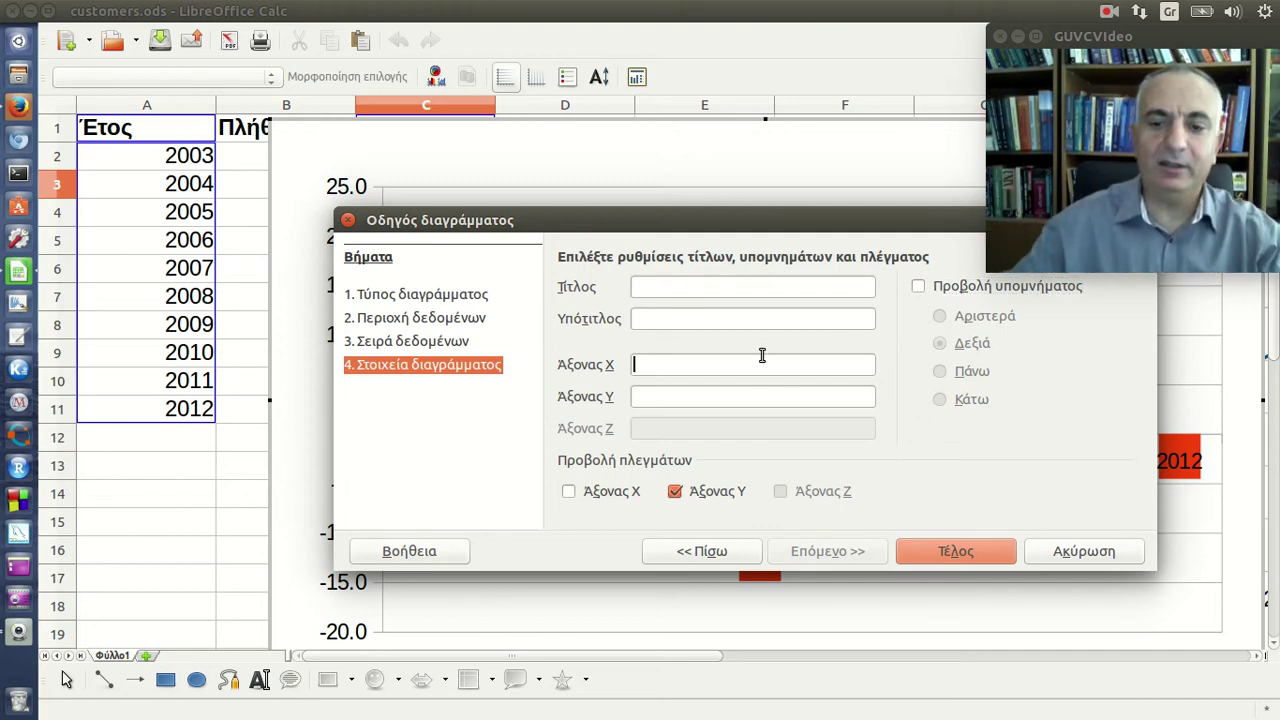
pyautogui.write('Έ')
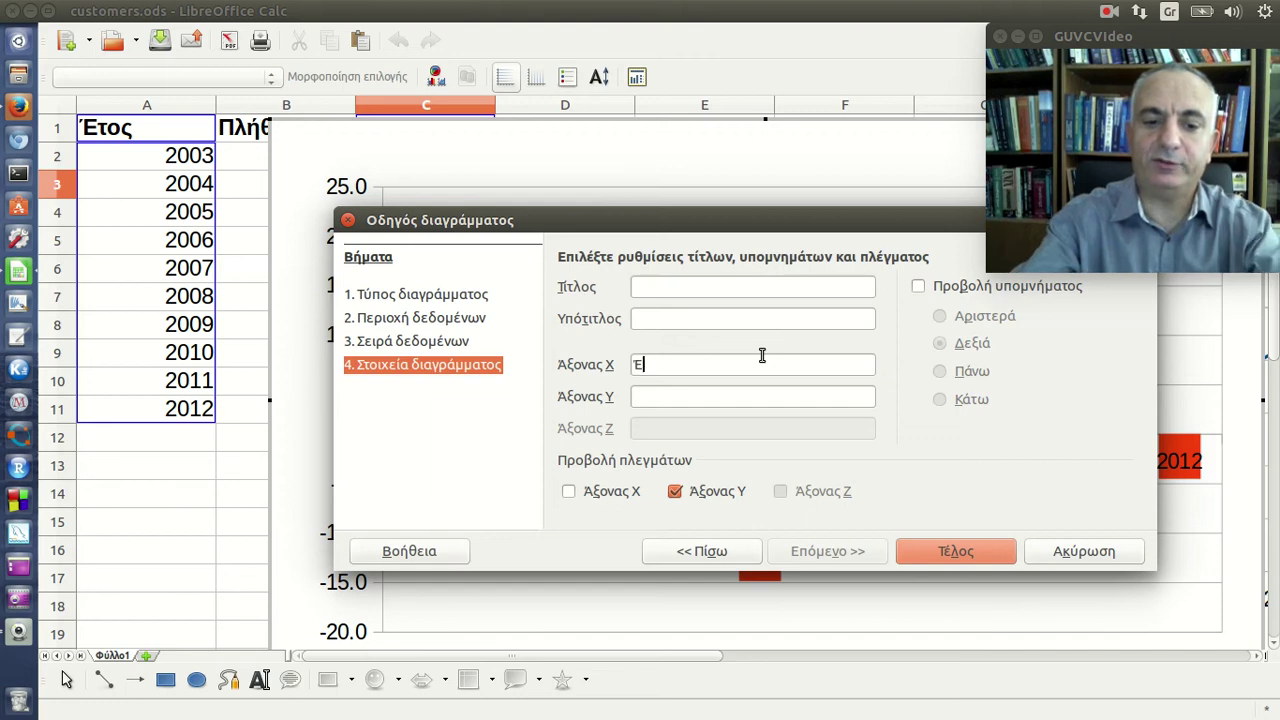
pyautogui.write('τος')
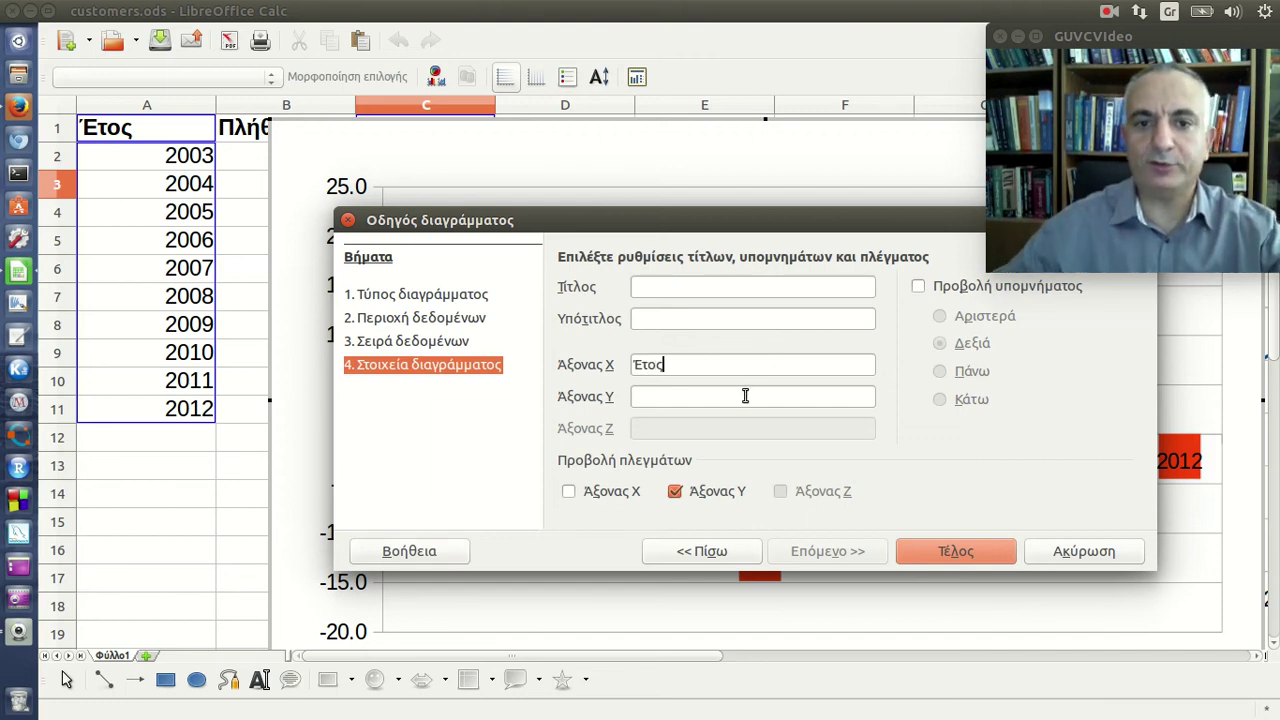
pyautogui.click(745, 398)
pyautogui.write('% με')
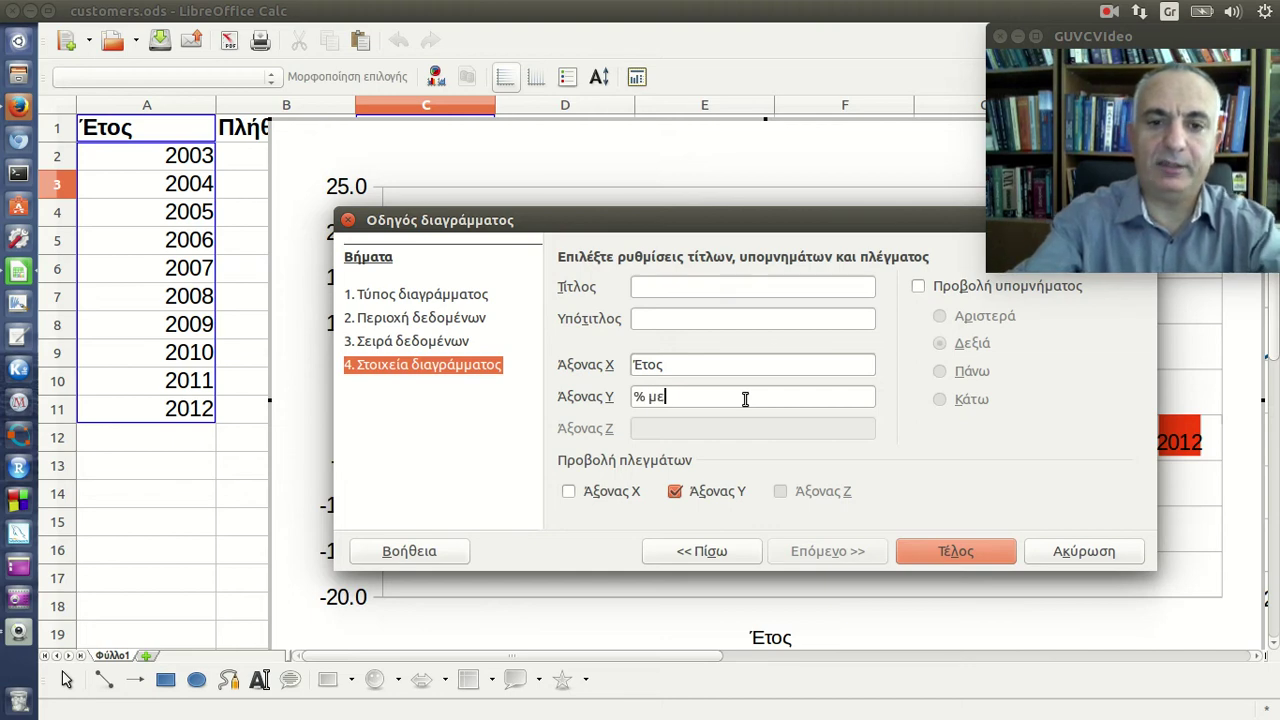
pyautogui.write('ταβολή')
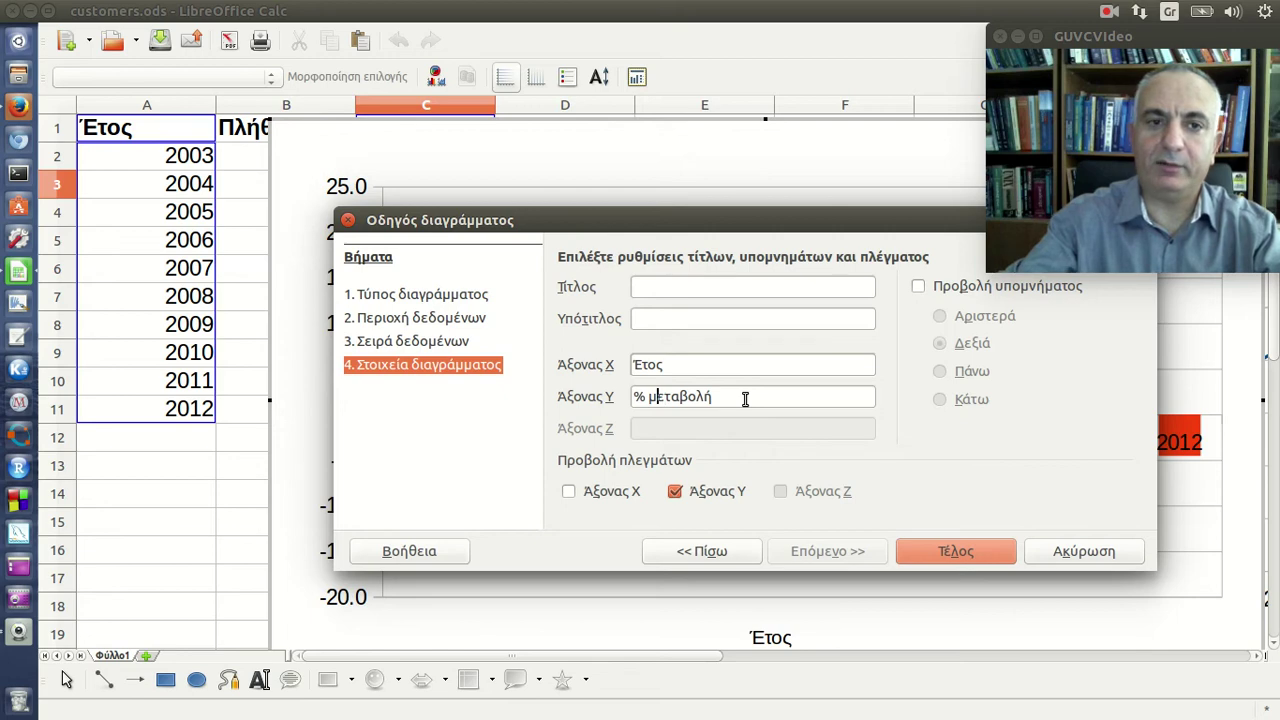
pyautogui.press('BackSpace')
pyautogui.write('Μ')
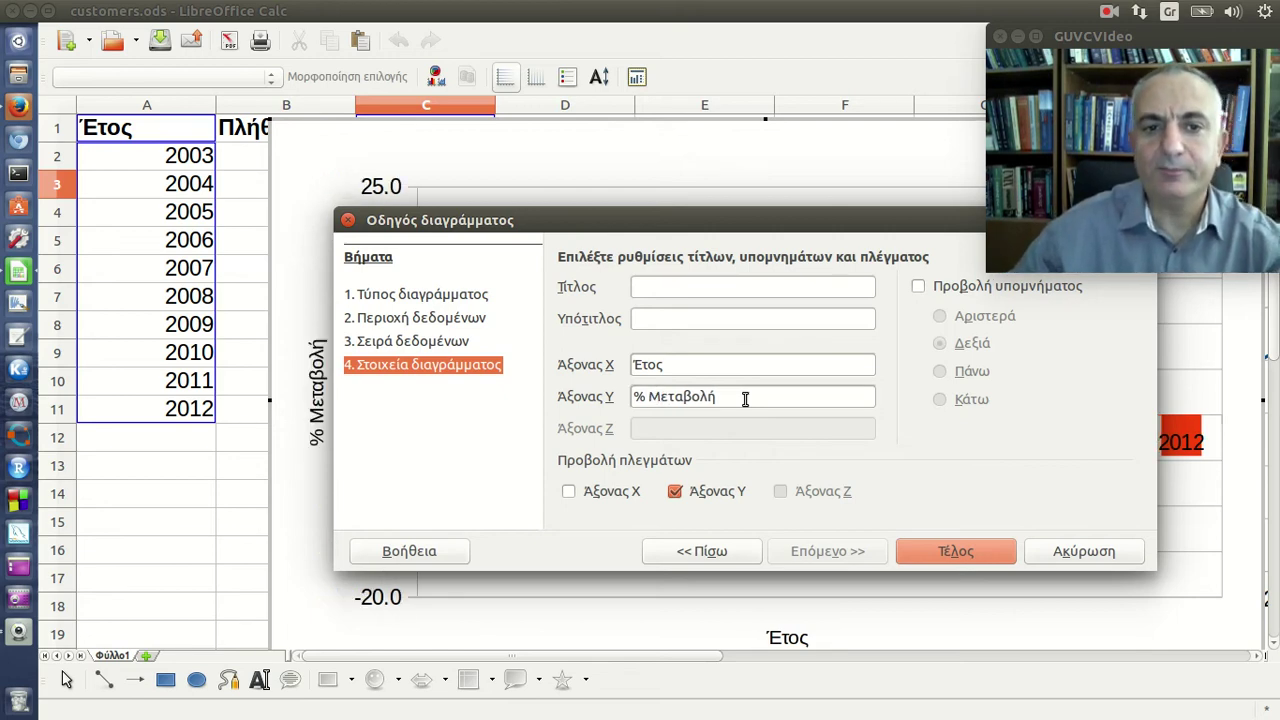
pyautogui.moveTo(573, 224)
pyautogui.mouseDown()
pyautogui.moveTo(1116, 414)
pyautogui.moveTo(845, 212)
pyautogui.mouseUp()
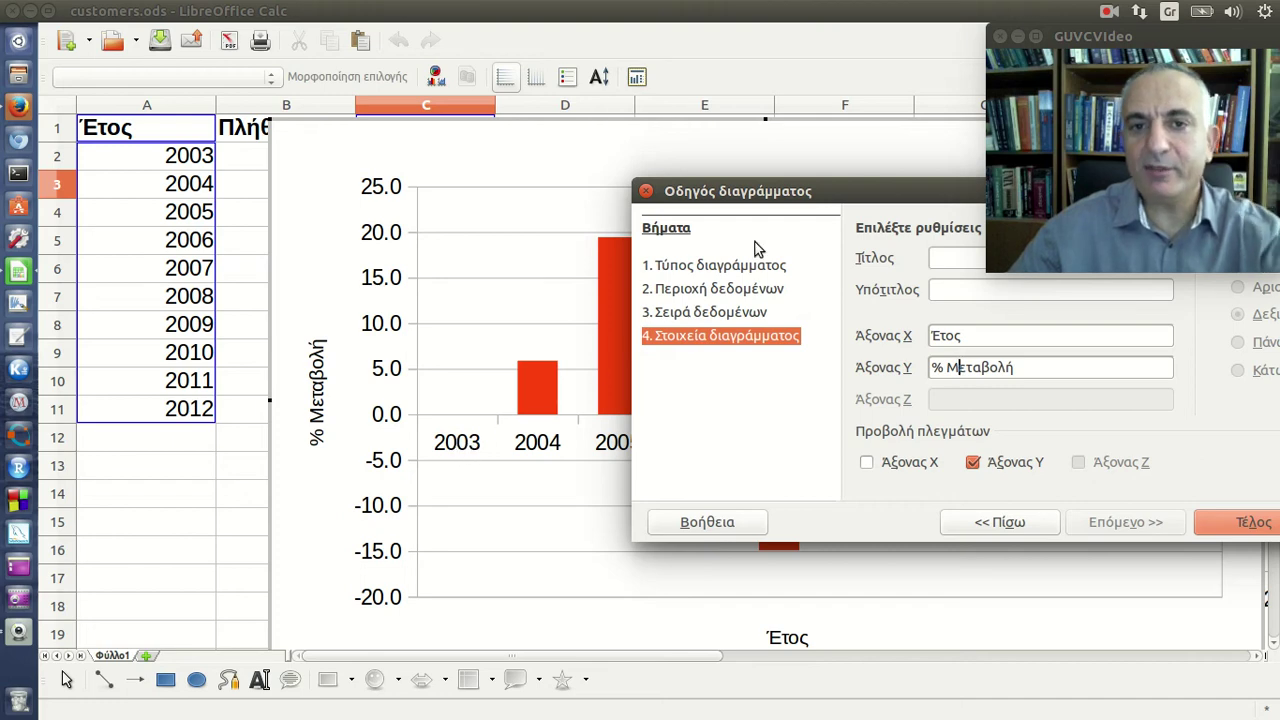
pyautogui.moveTo(789, 209); pyautogui.dragTo(573, 226)
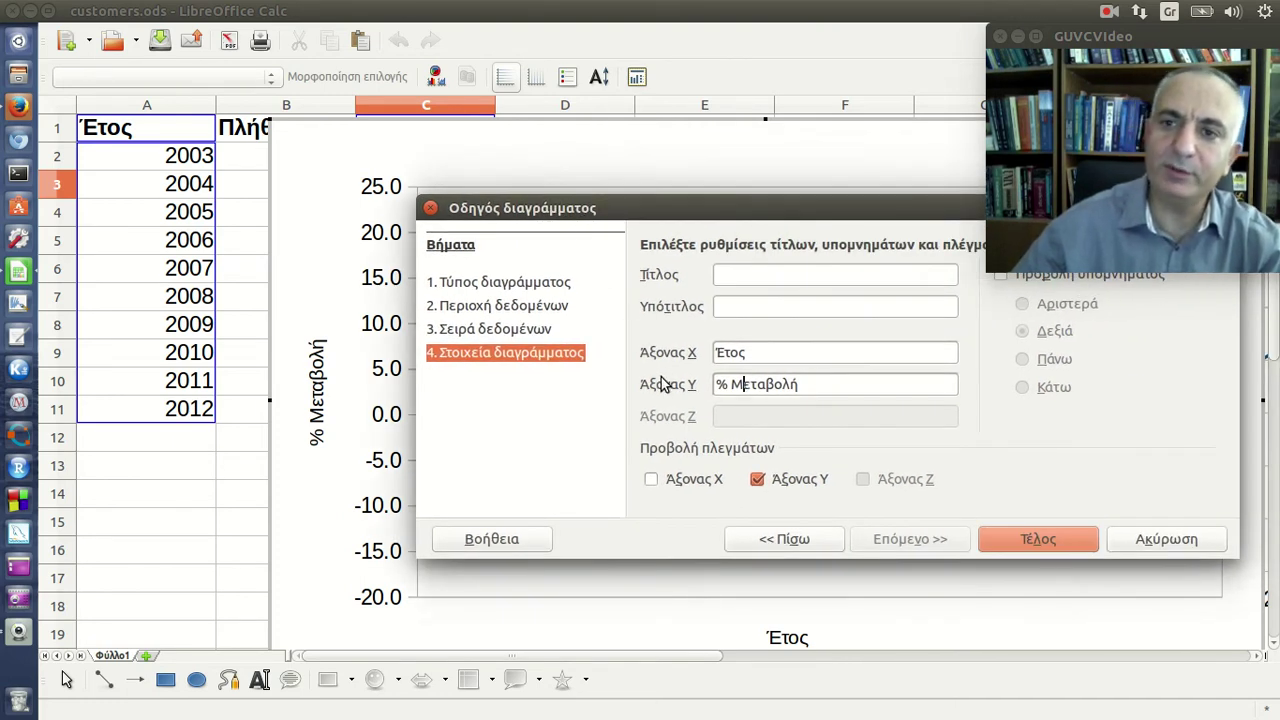
# Change the chart's Y-values range to $Φύλλο1.$C$3:$C$11
pyautogui.click(786, 542)
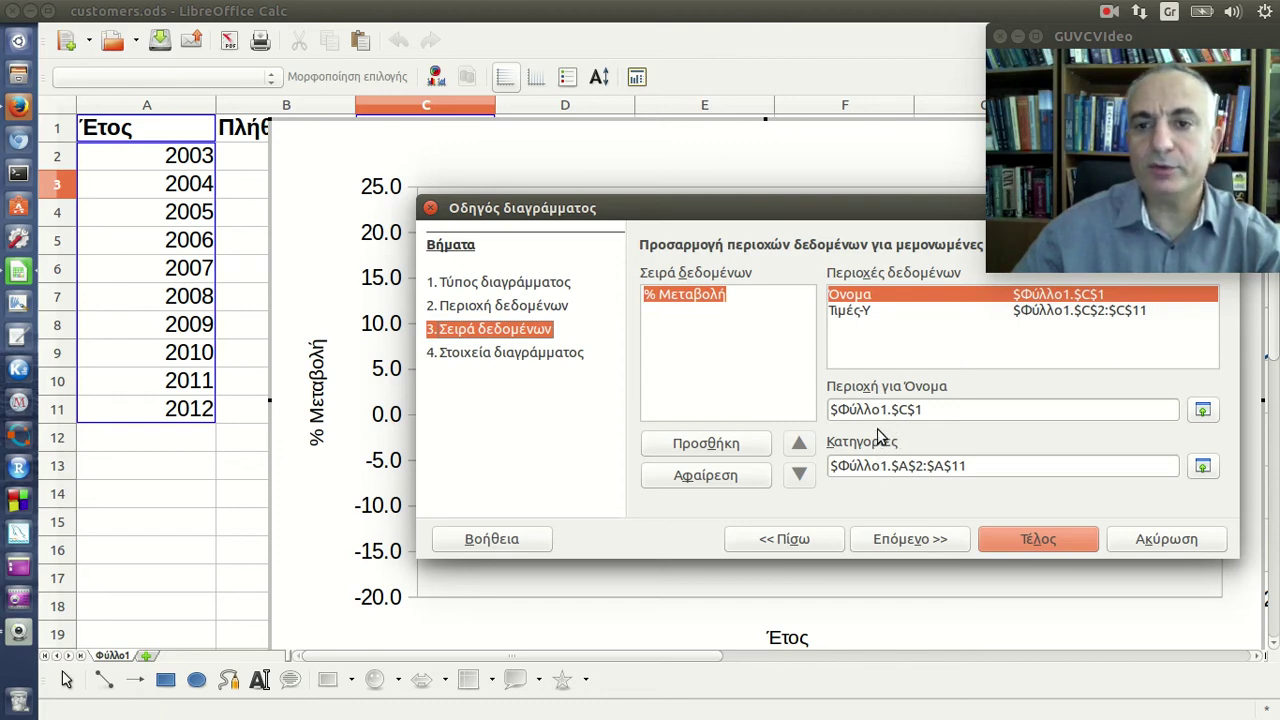
pyautogui.click(1082, 309)
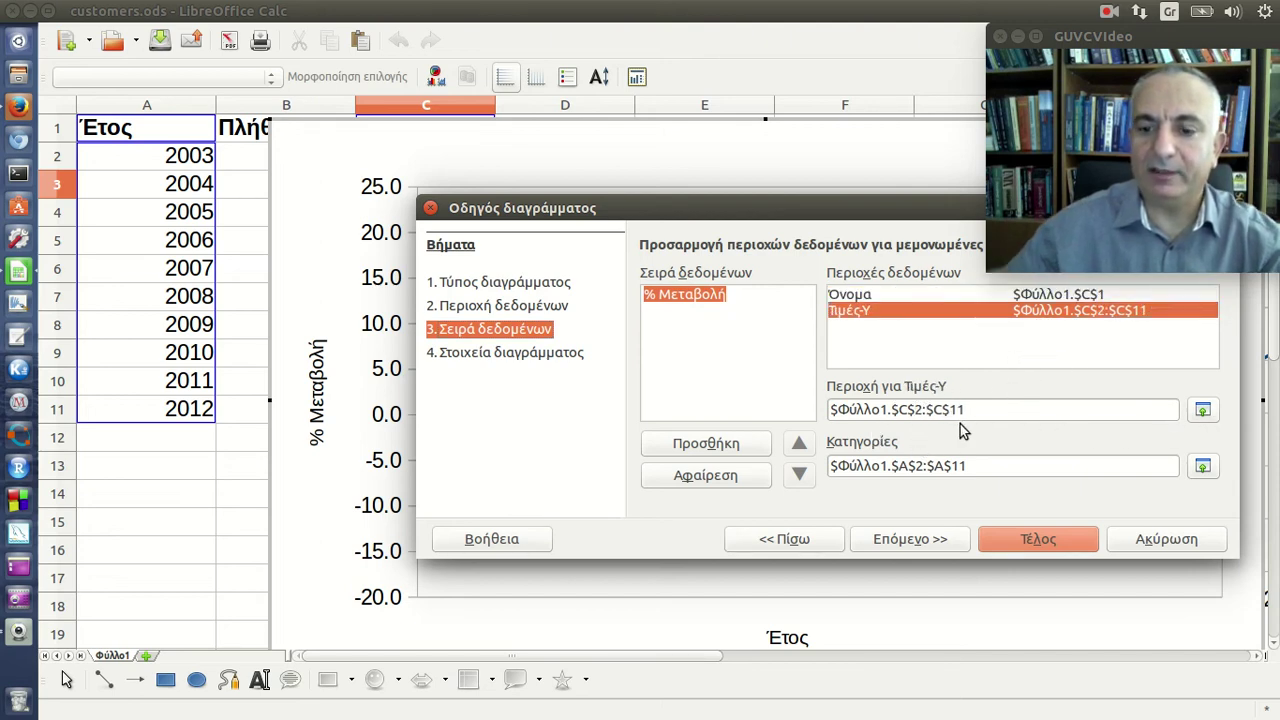
pyautogui.press('Delete')
pyautogui.write('3')
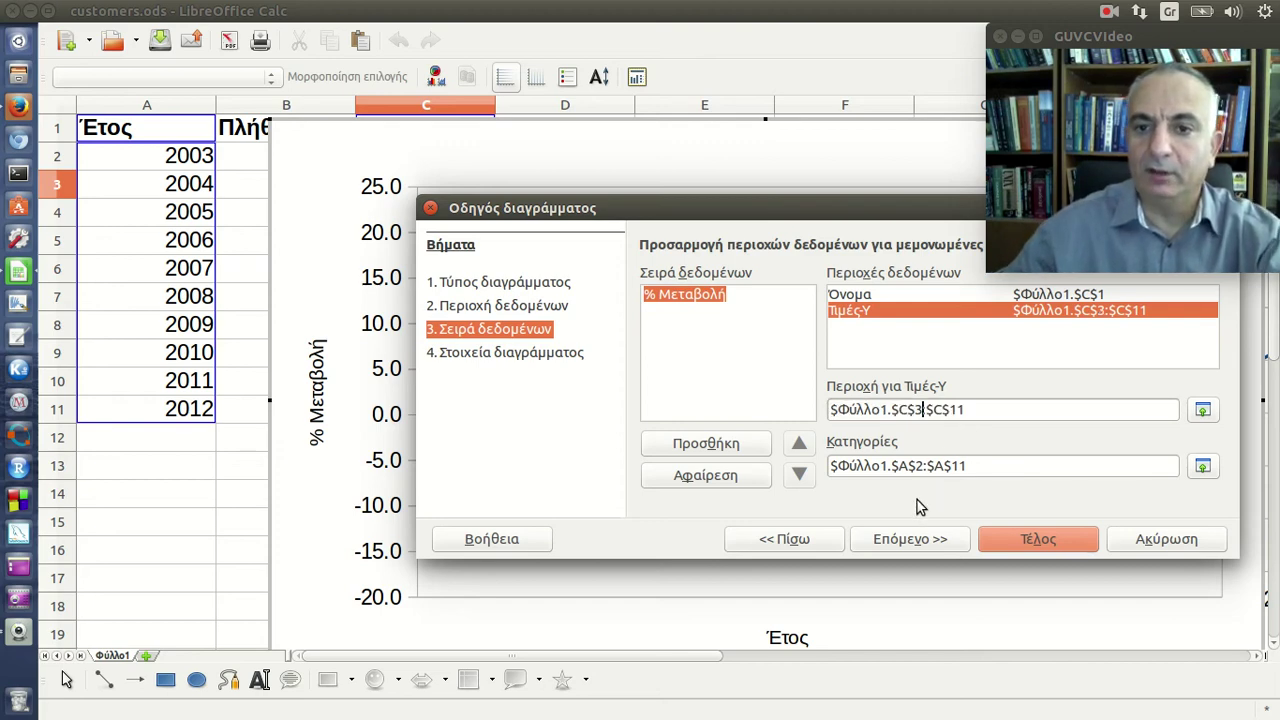
pyautogui.click(850, 294)
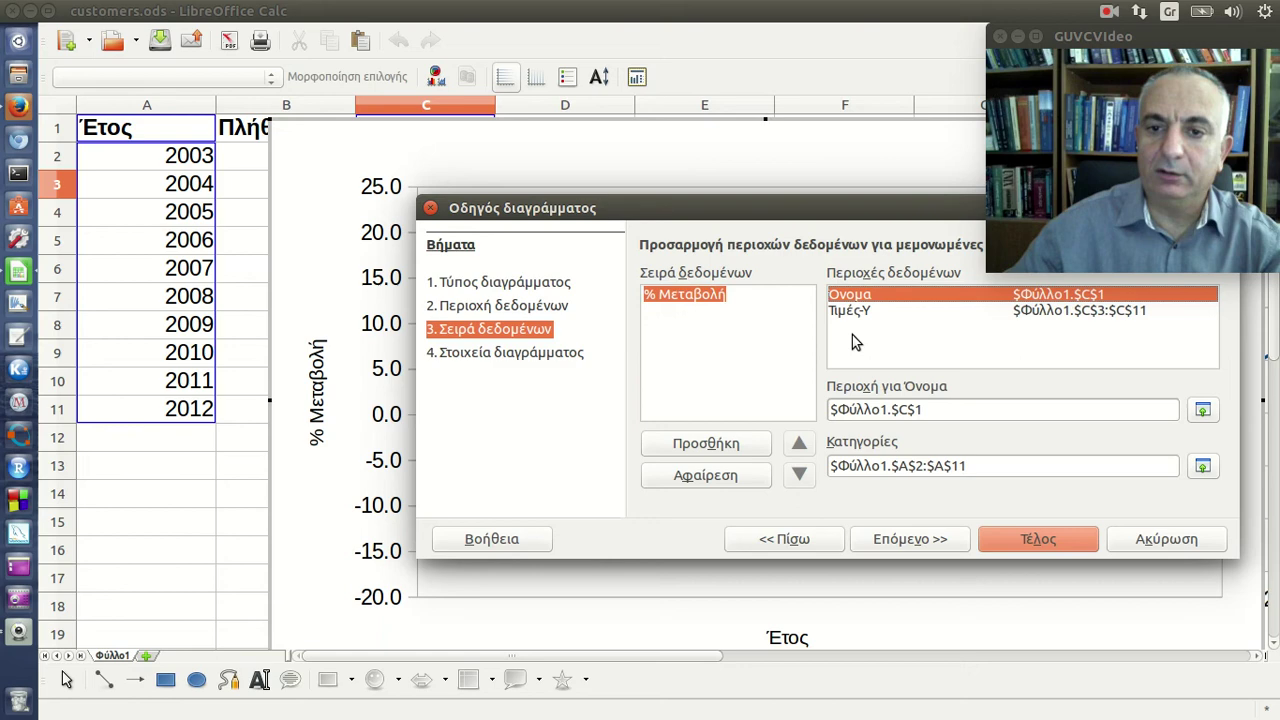
# Step past the titles page and finish placing the percent-change column chart
pyautogui.click(936, 543)
pyautogui.moveTo(664, 209)
pyautogui.mouseDown()
pyautogui.moveTo(775, 208)
pyautogui.moveTo(1217, 466)
pyautogui.mouseUp()
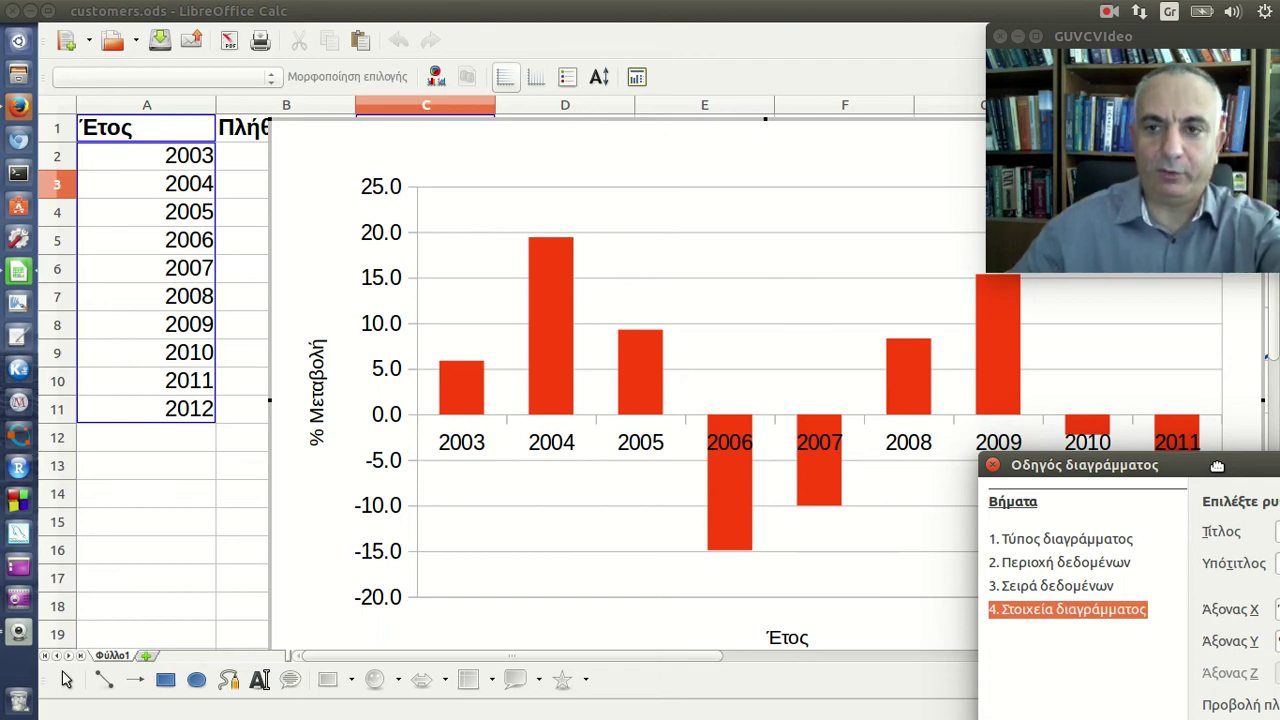
pyautogui.moveTo(1217, 466)
pyautogui.mouseDown()
pyautogui.moveTo(1061, 431)
pyautogui.moveTo(675, 201)
pyautogui.mouseUp()
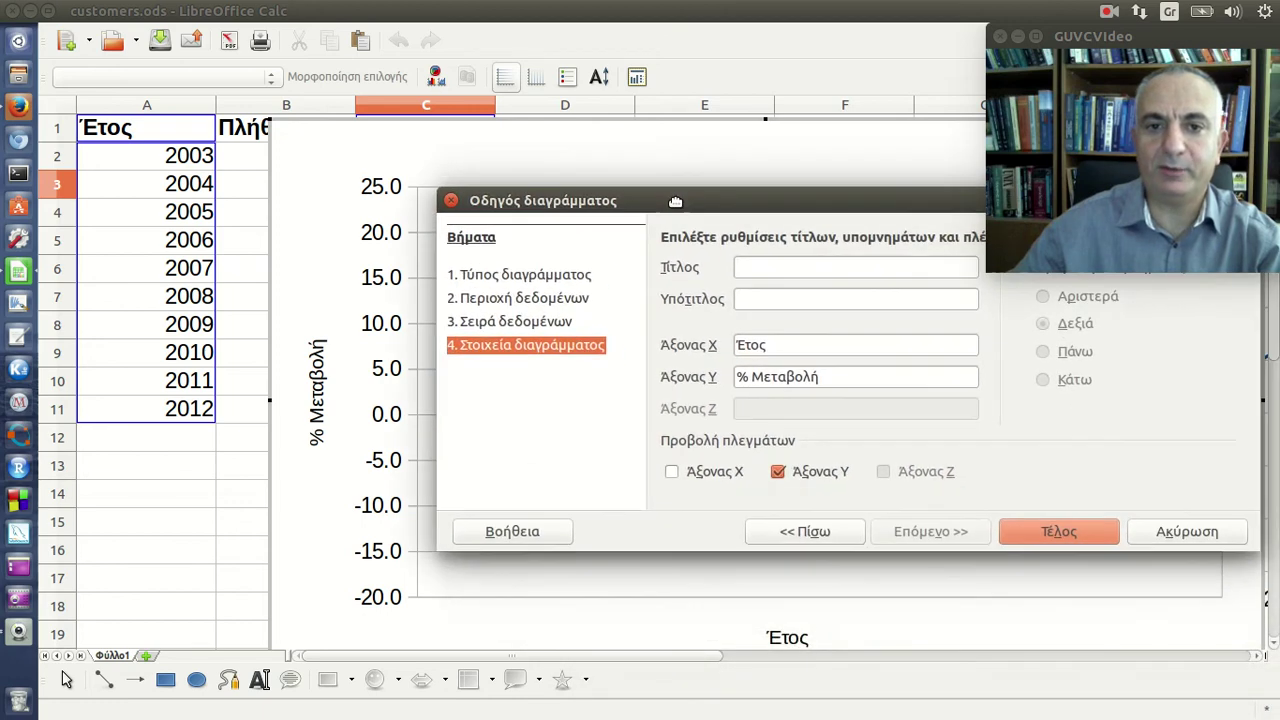
pyautogui.click(1050, 529)
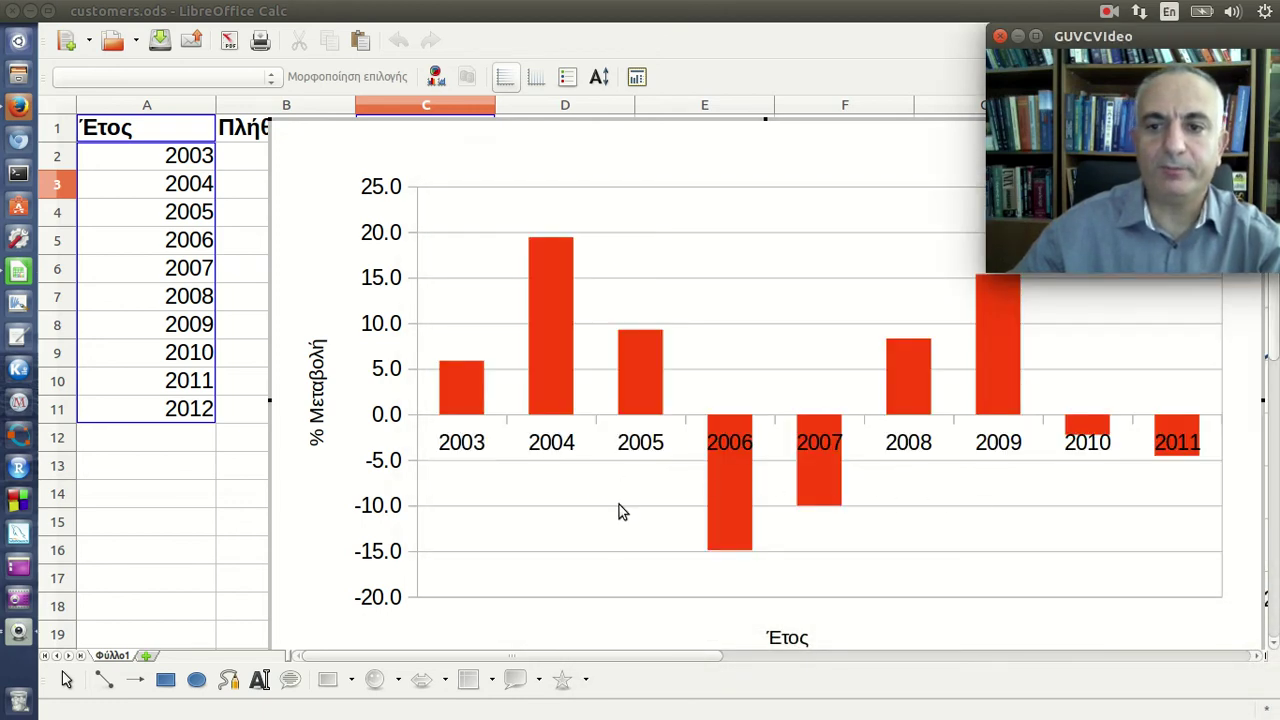
# Exit chart editing and drag the chart up and left, off columns B and C
pyautogui.click(157, 549)
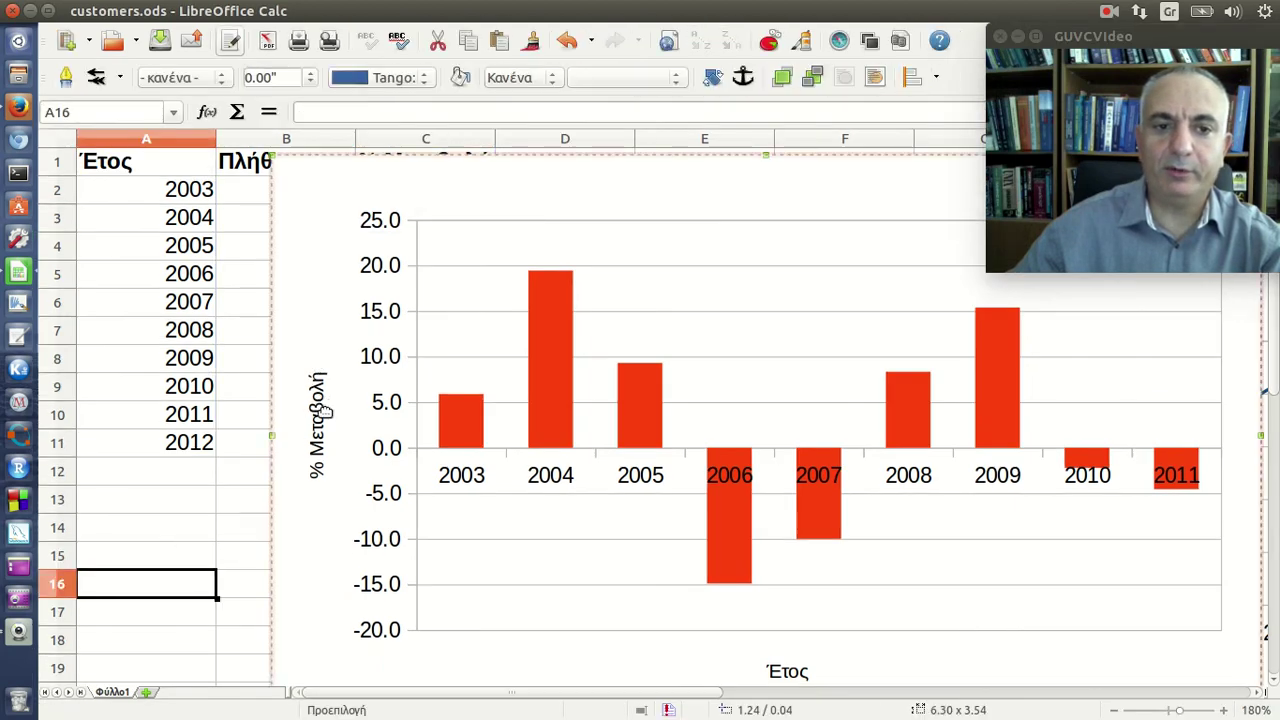
pyautogui.moveTo(272, 160)
pyautogui.mouseDown()
pyautogui.moveTo(350, 235)
pyautogui.moveTo(316, 224)
pyautogui.mouseUp()
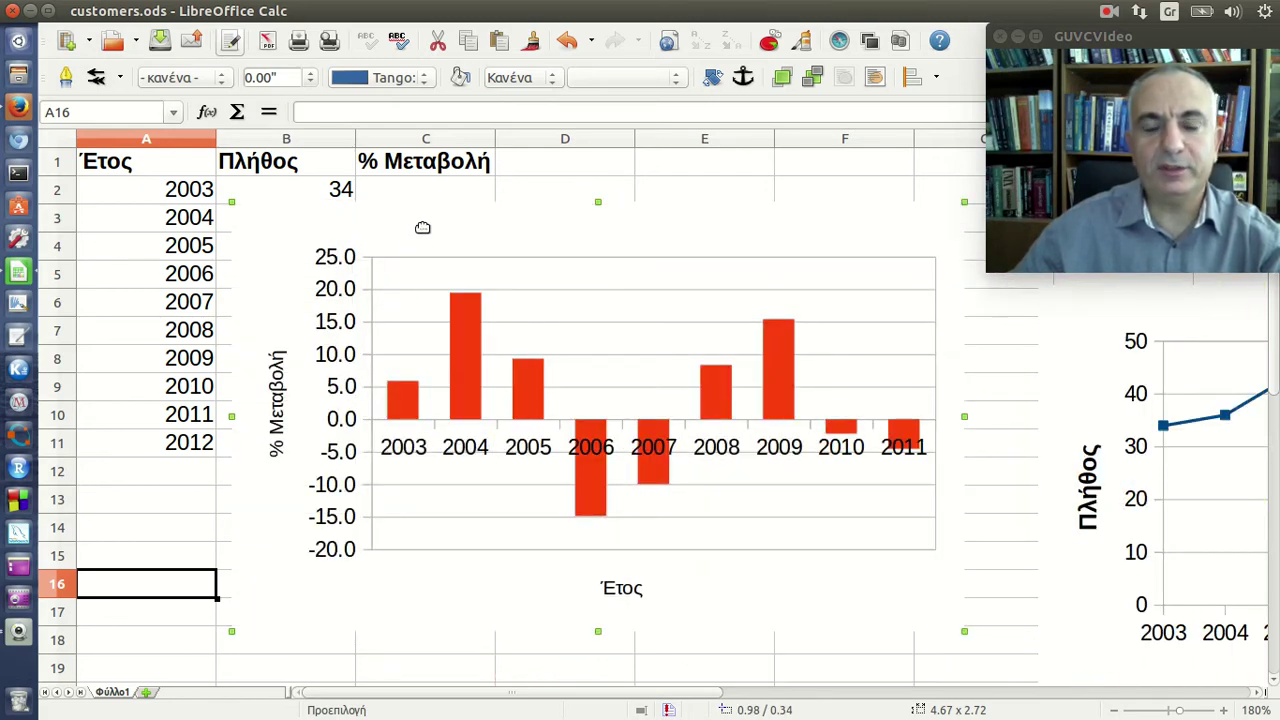
# Make the Y-axis title % Μεταβολή bold at size 11
pyautogui.doubleClick(276, 368)
pyautogui.click(330, 80)
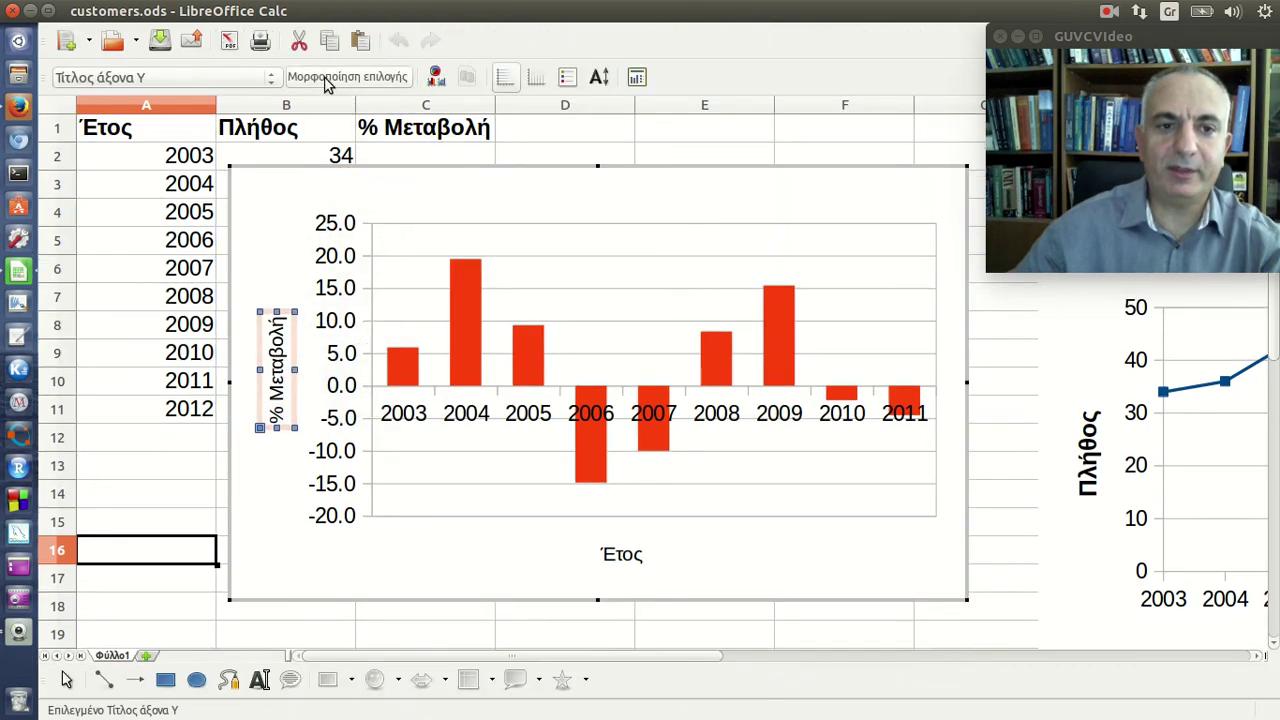
pyautogui.click(531, 243)
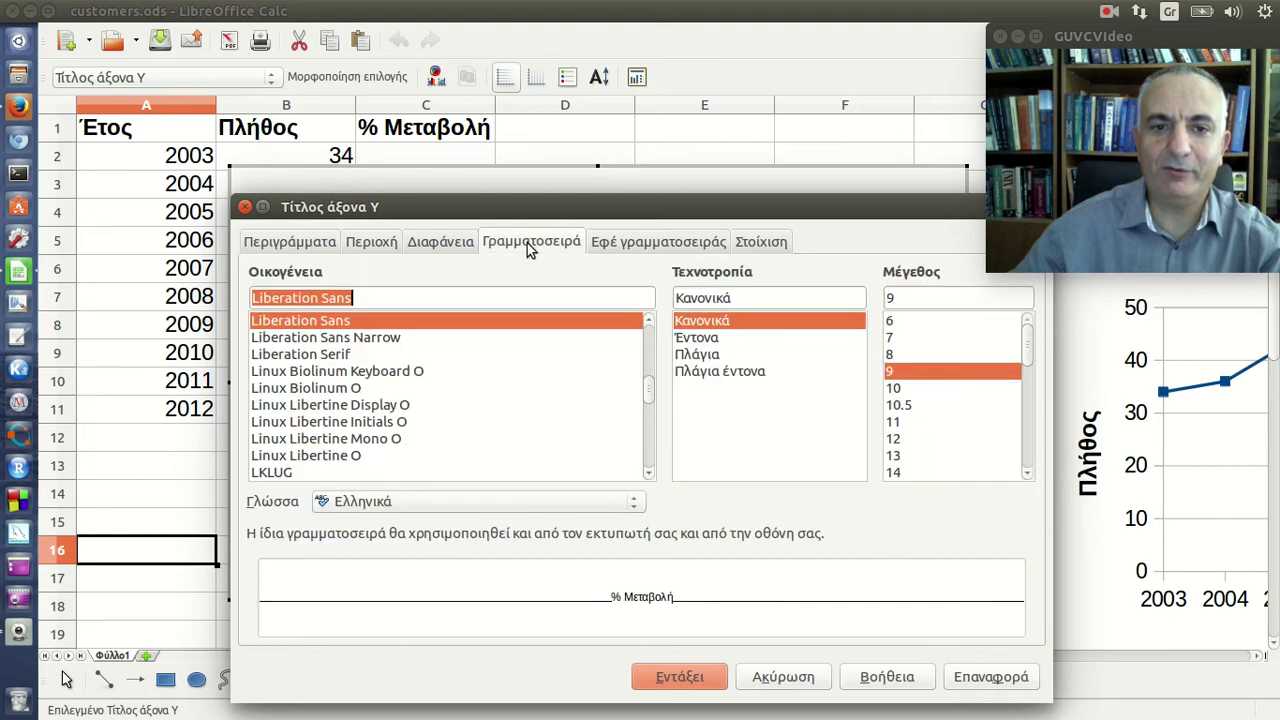
pyautogui.click(696, 340)
pyautogui.click(915, 421)
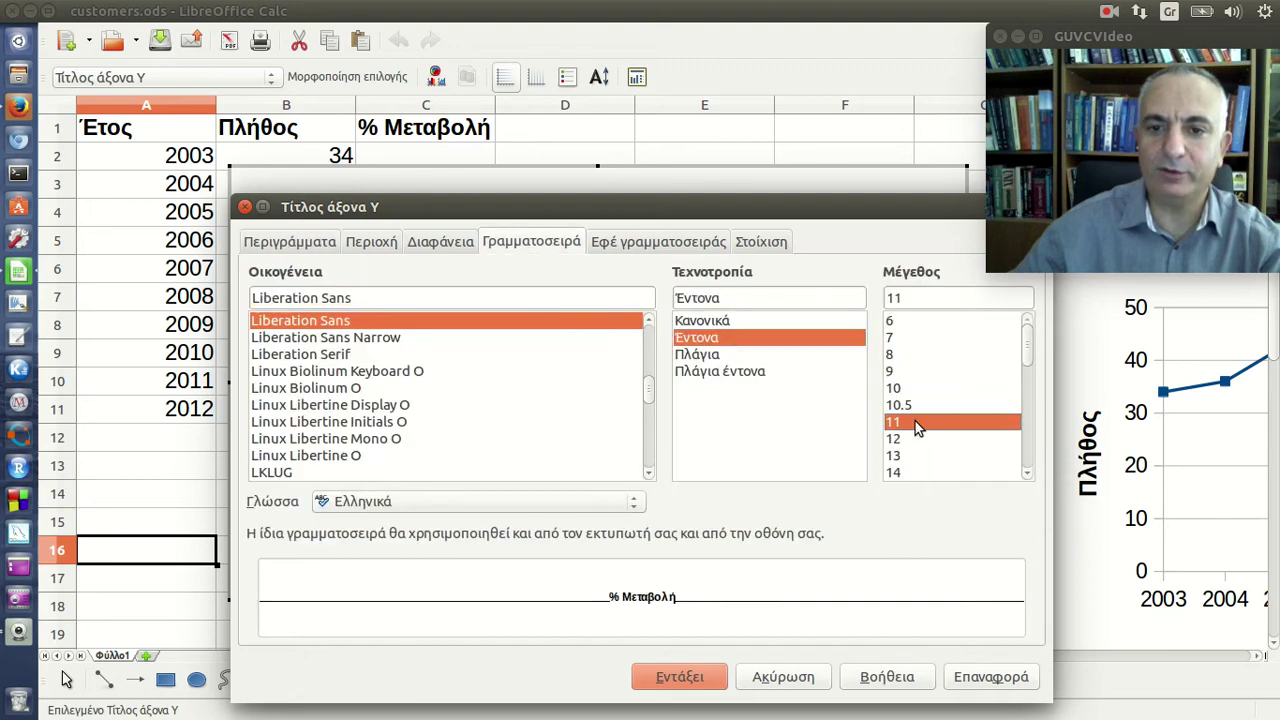
pyautogui.click(688, 680)
# Make the X-axis title Έτος bold at size 11
pyautogui.click(636, 558)
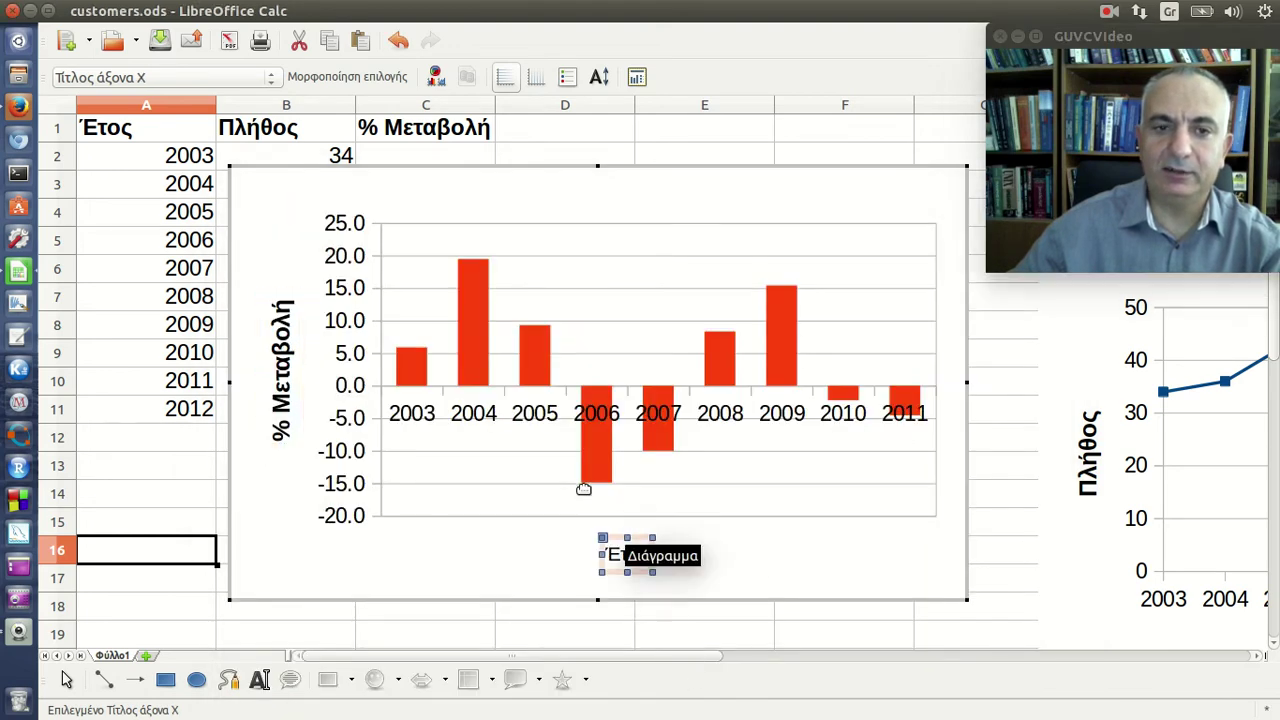
pyautogui.click(347, 77)
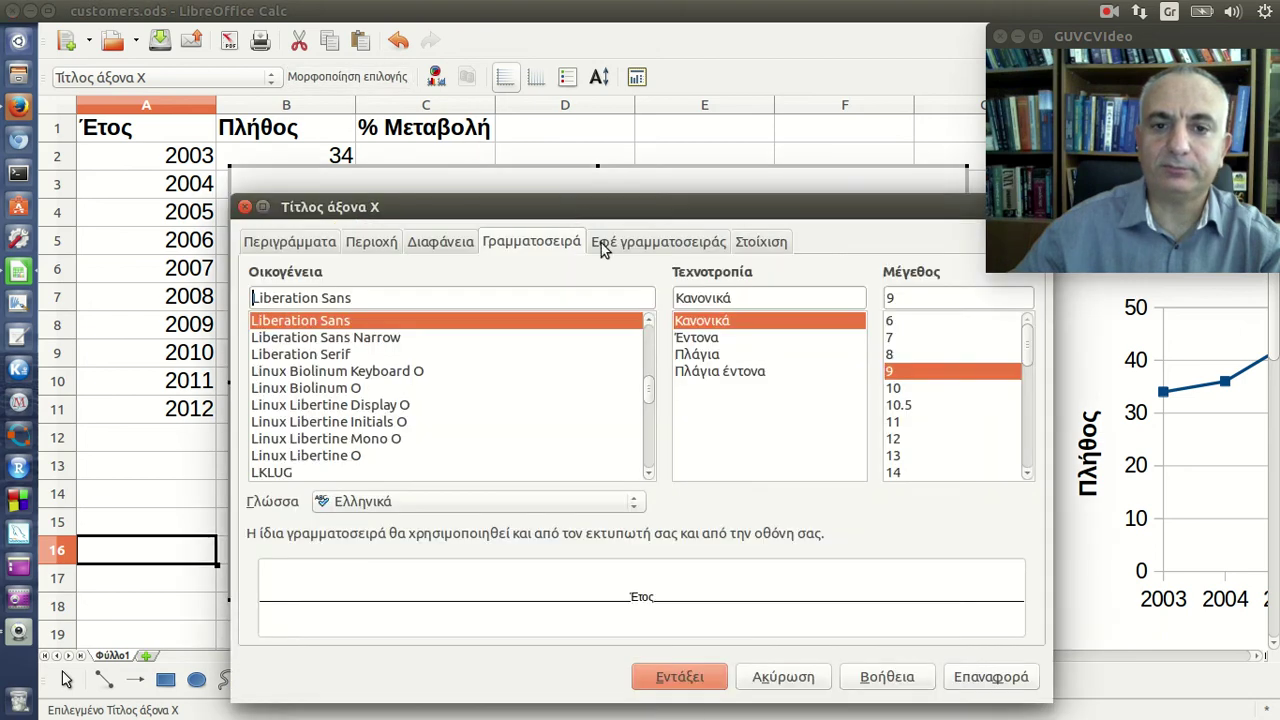
pyautogui.click(706, 340)
pyautogui.click(898, 422)
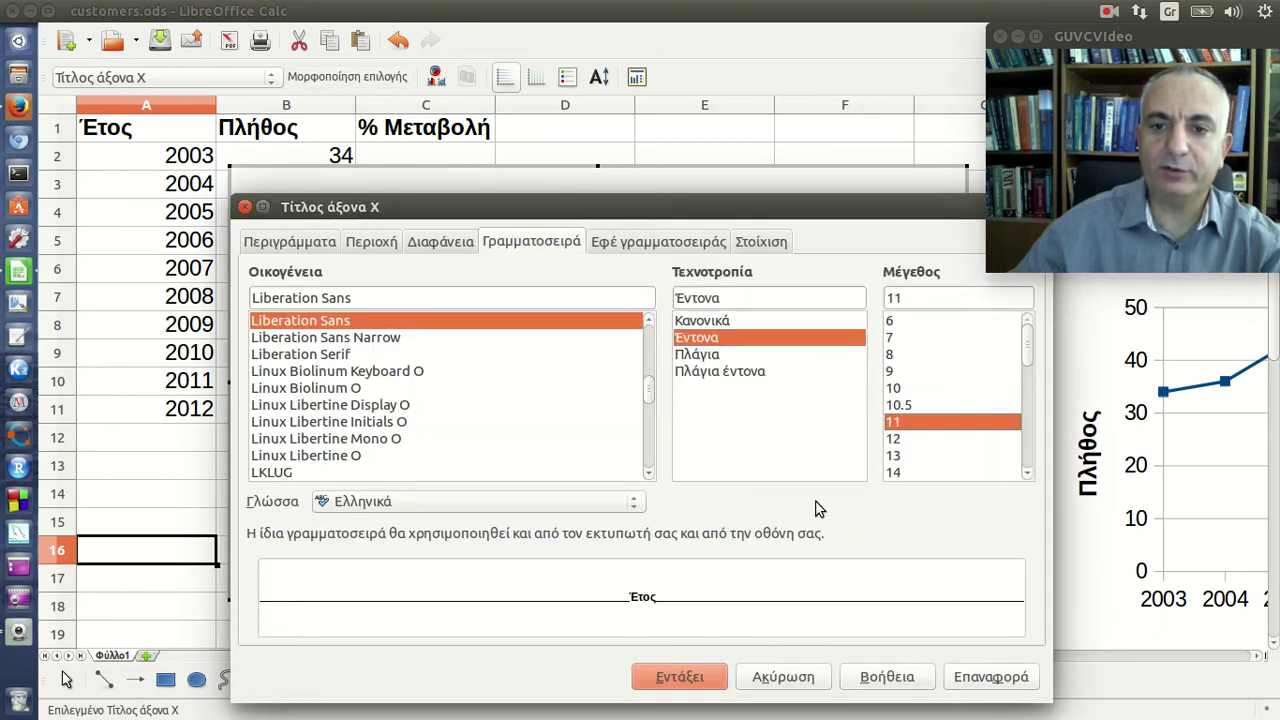
pyautogui.click(715, 677)
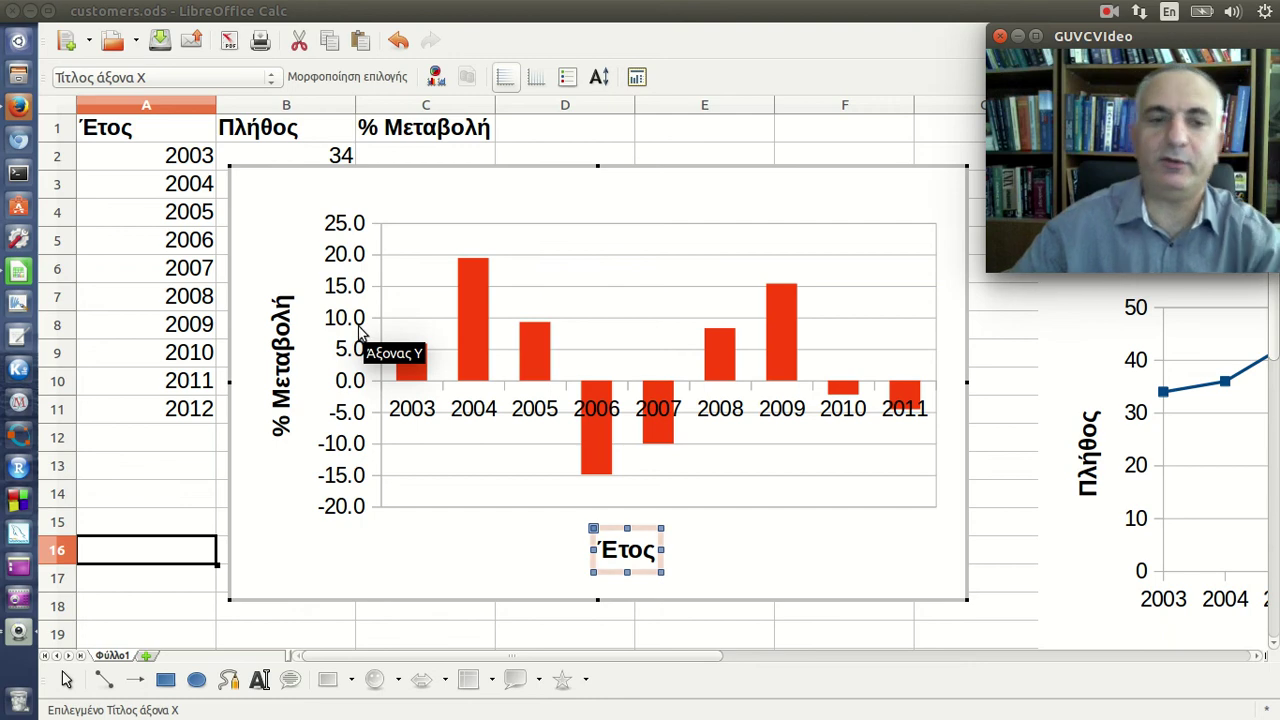
# Format the Y-axis numbers with Source format off and 0 decimal places
pyautogui.click(356, 328)
pyautogui.doubleClick(356, 328)
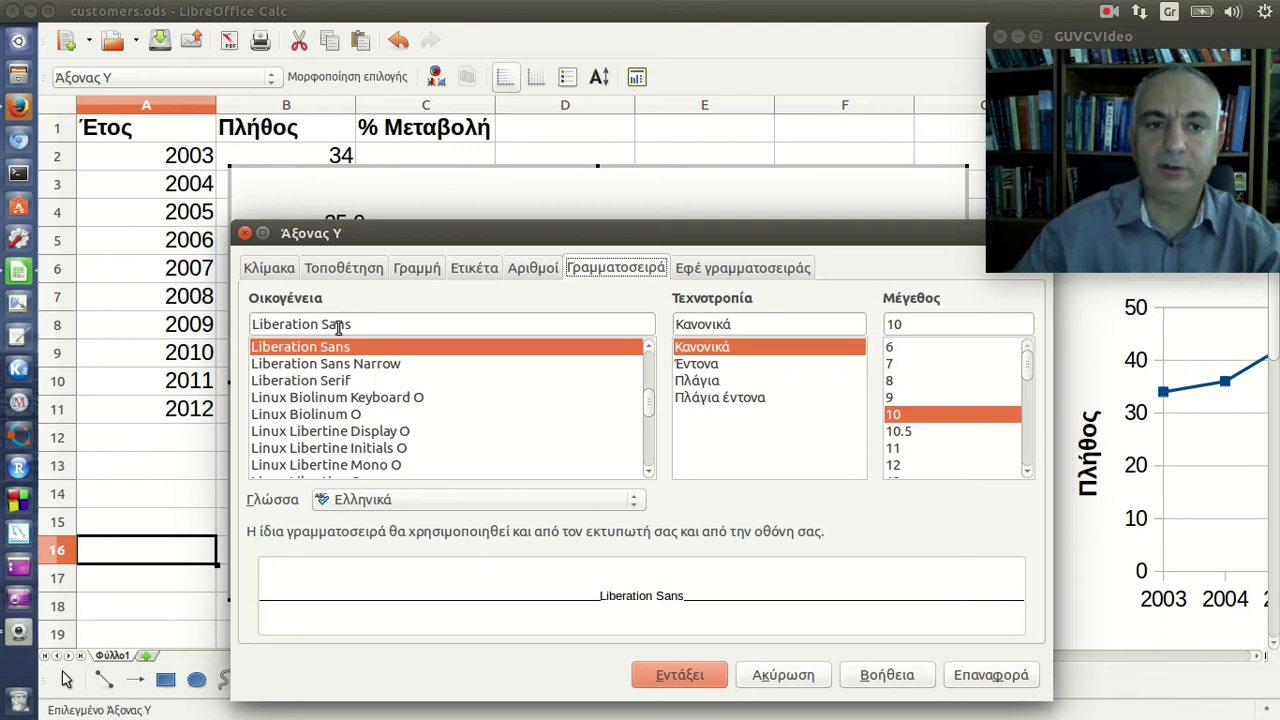
pyautogui.click(529, 273)
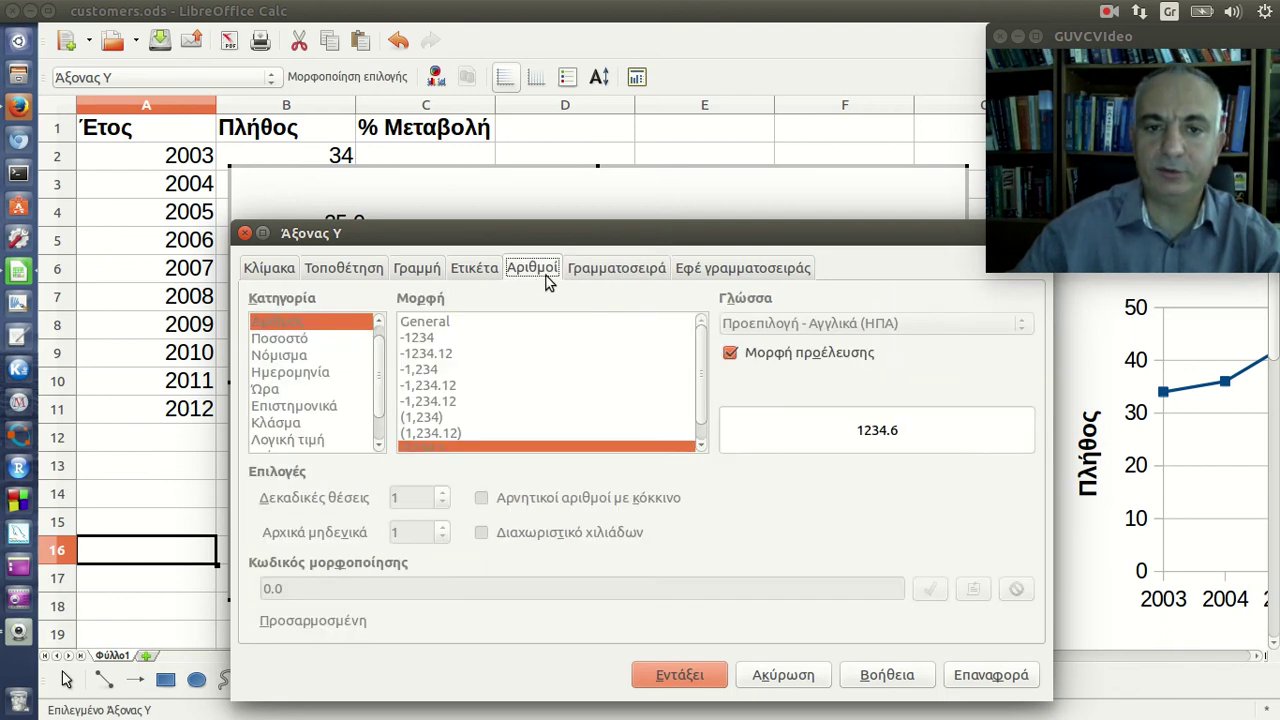
pyautogui.click(728, 355)
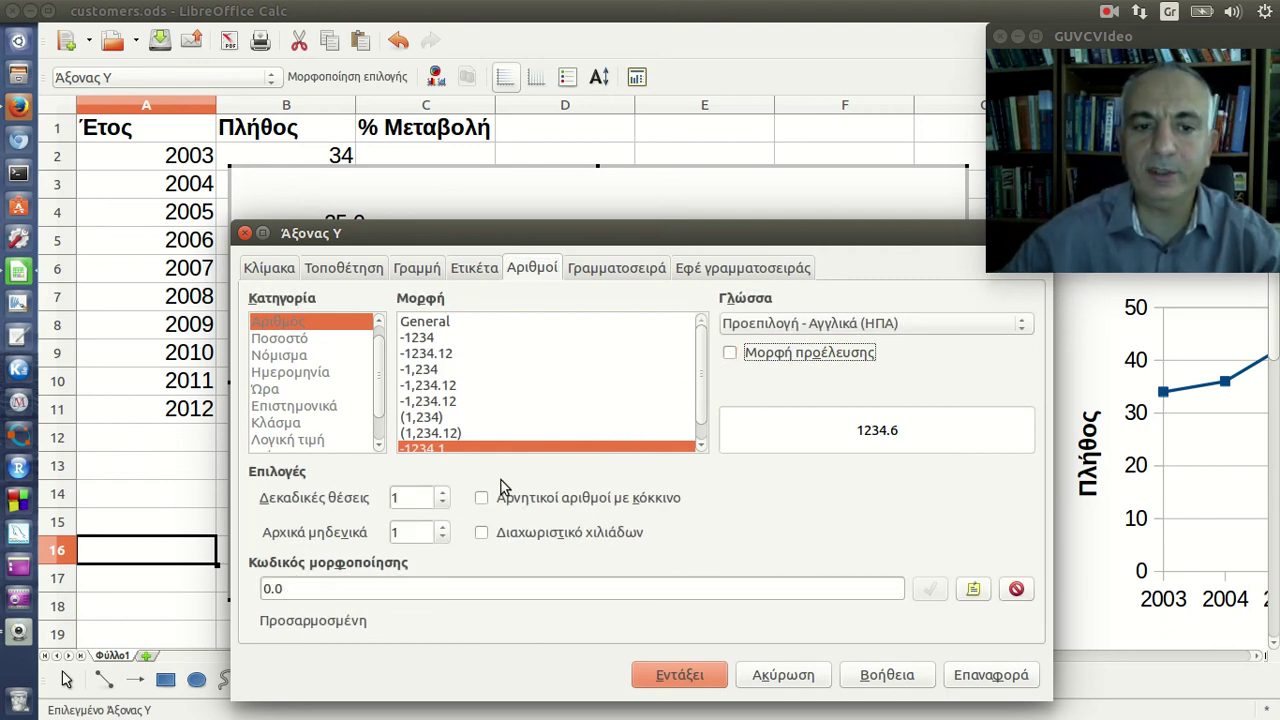
pyautogui.click(438, 504)
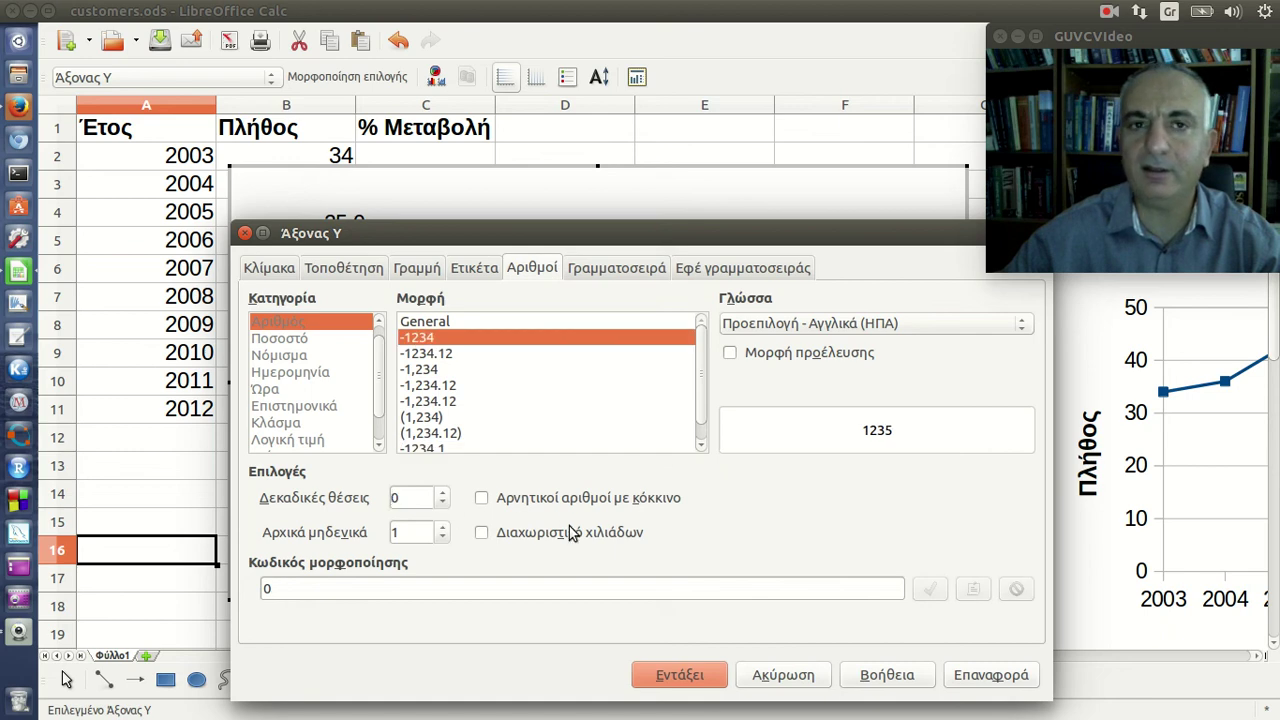
pyautogui.click(680, 676)
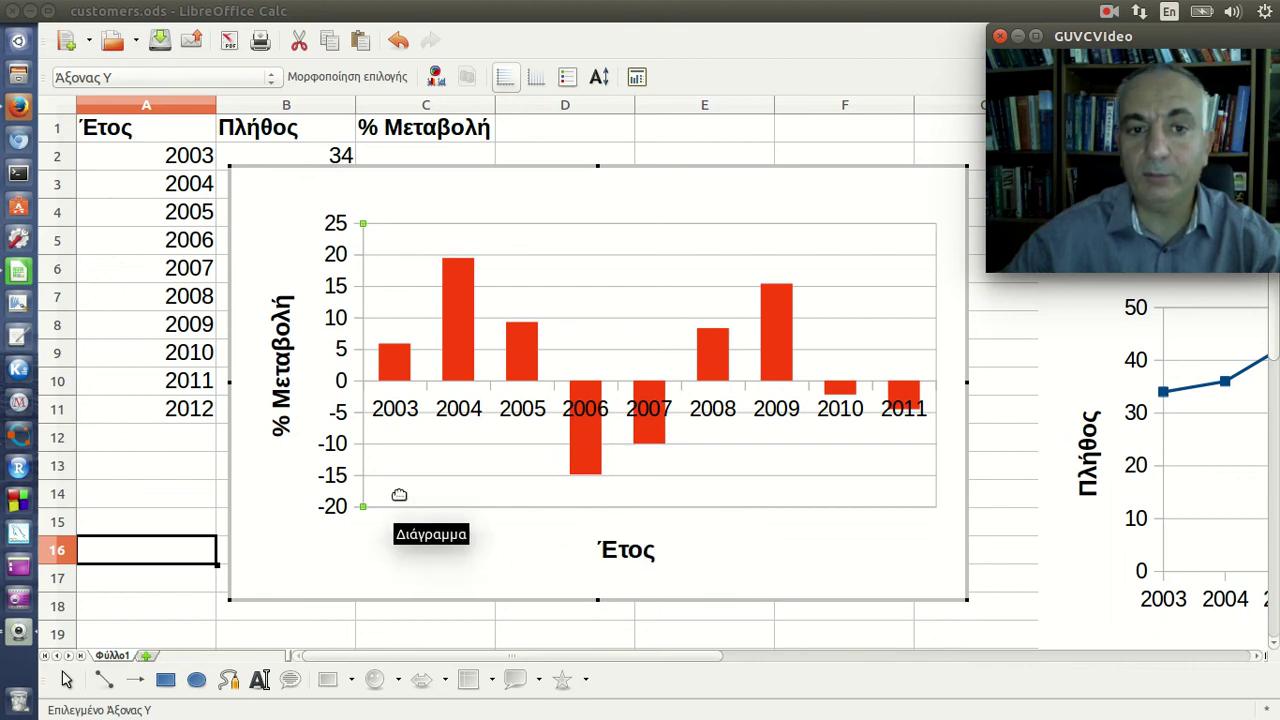
# Set the year axis label placement to Outside start
pyautogui.rightClick(449, 407)
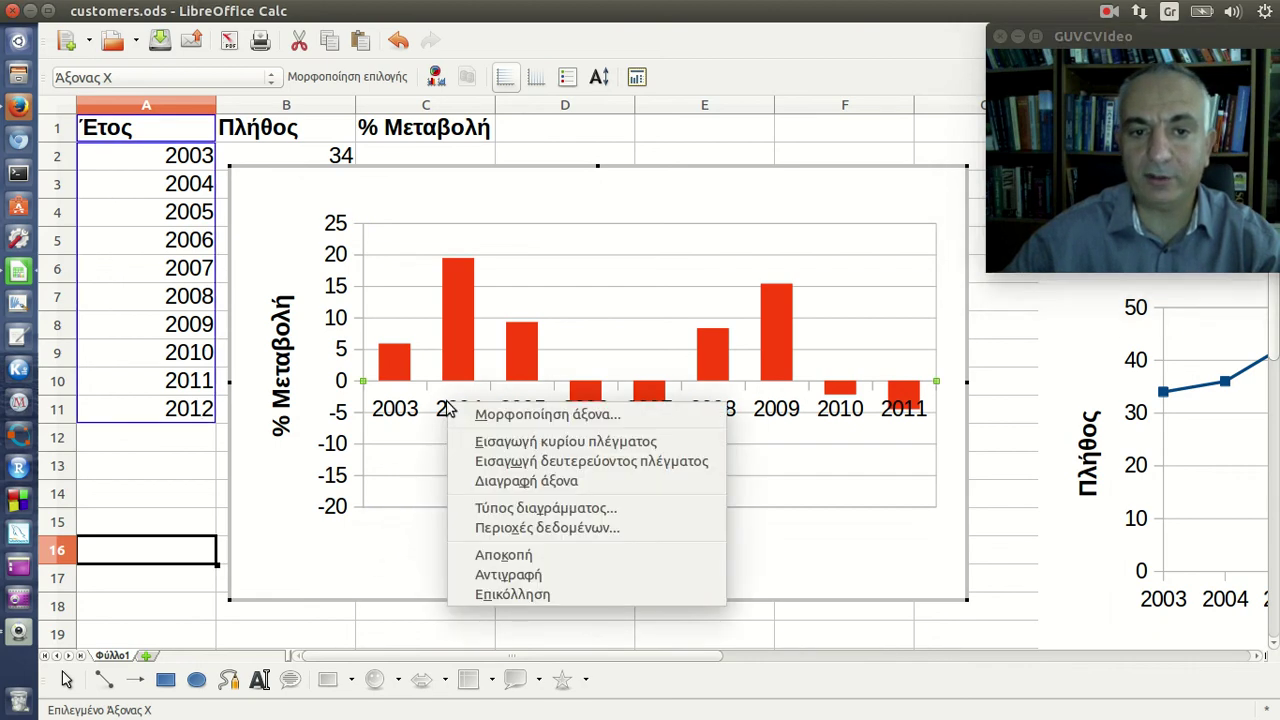
pyautogui.click(537, 415)
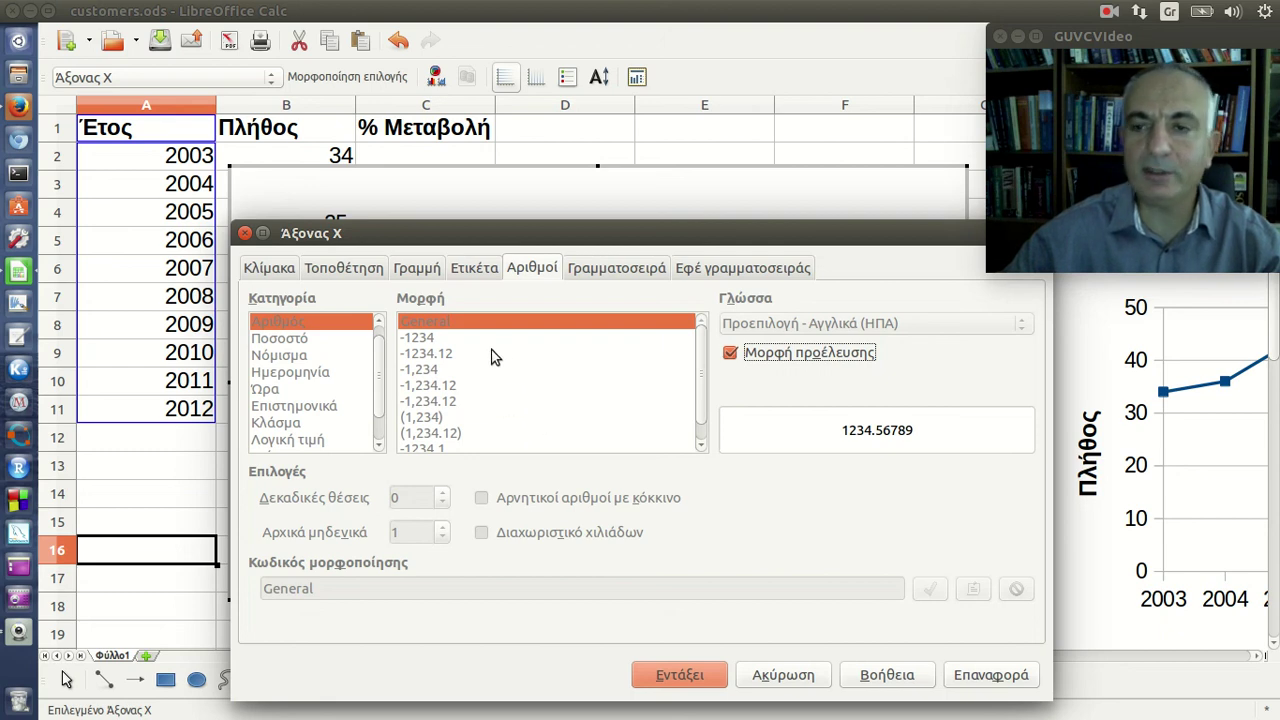
pyautogui.moveTo(488, 245); pyautogui.dragTo(809, 245)
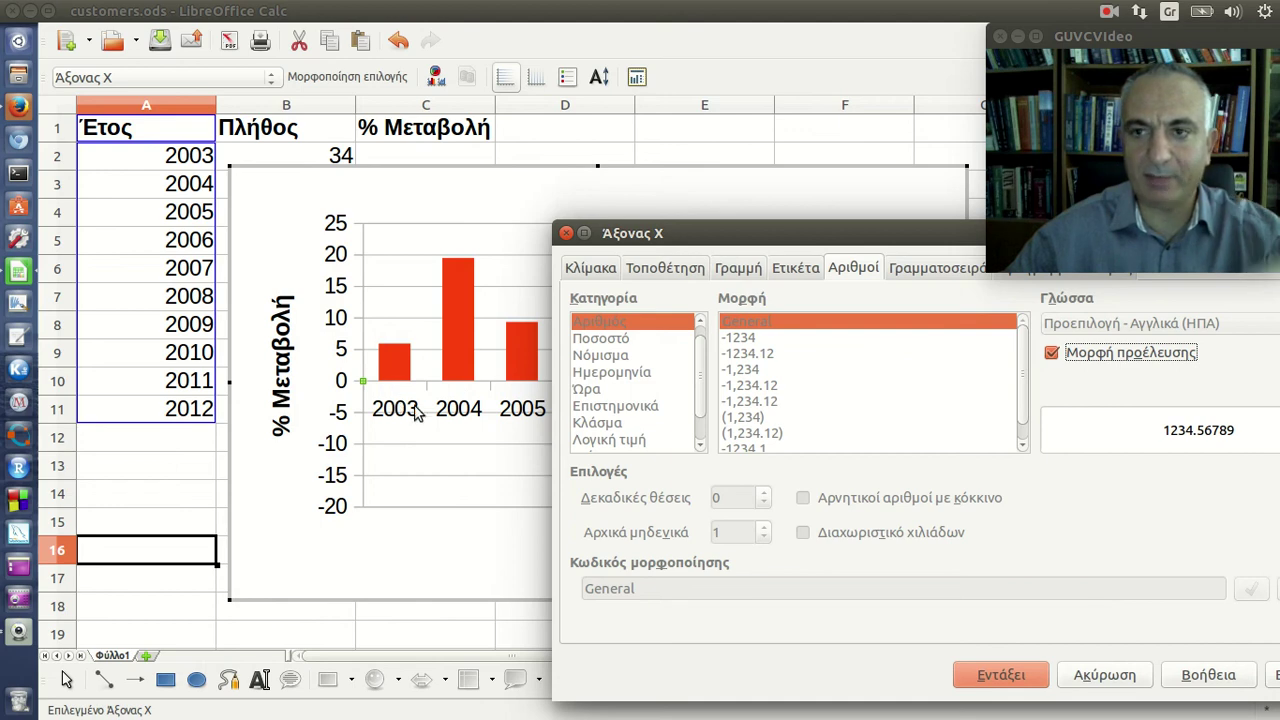
pyautogui.moveTo(729, 245); pyautogui.dragTo(398, 196)
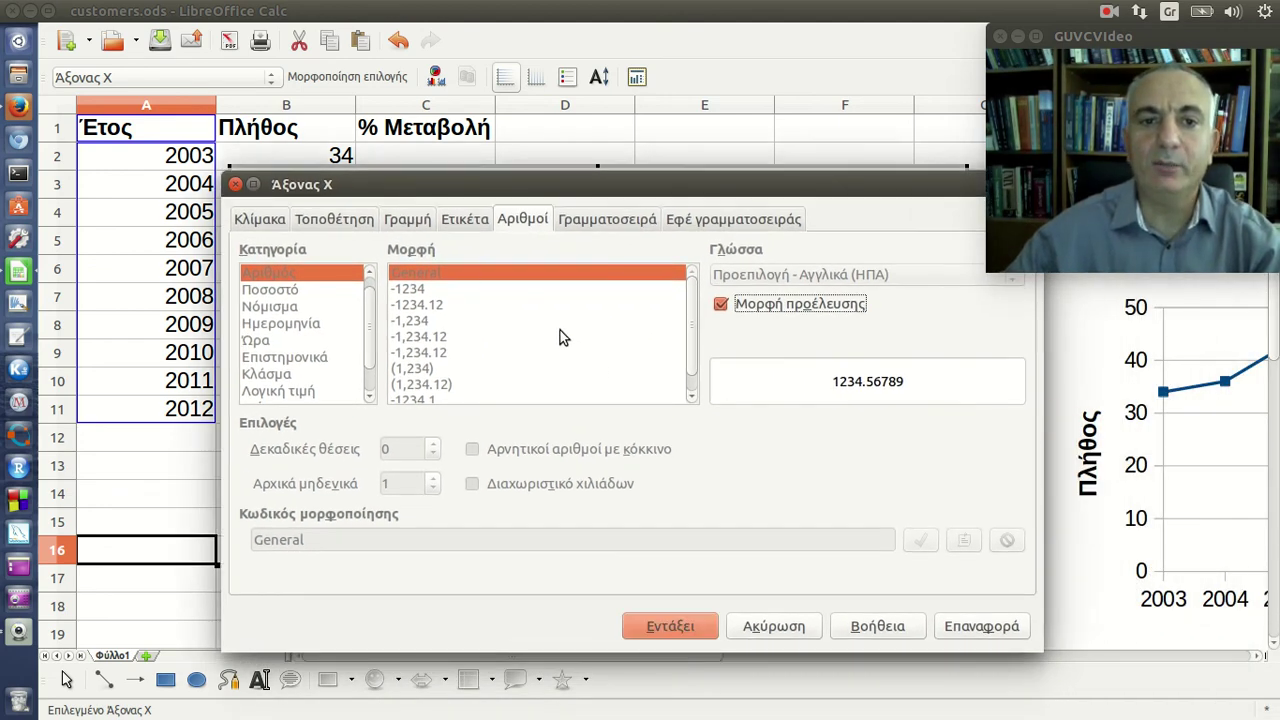
pyautogui.click(333, 219)
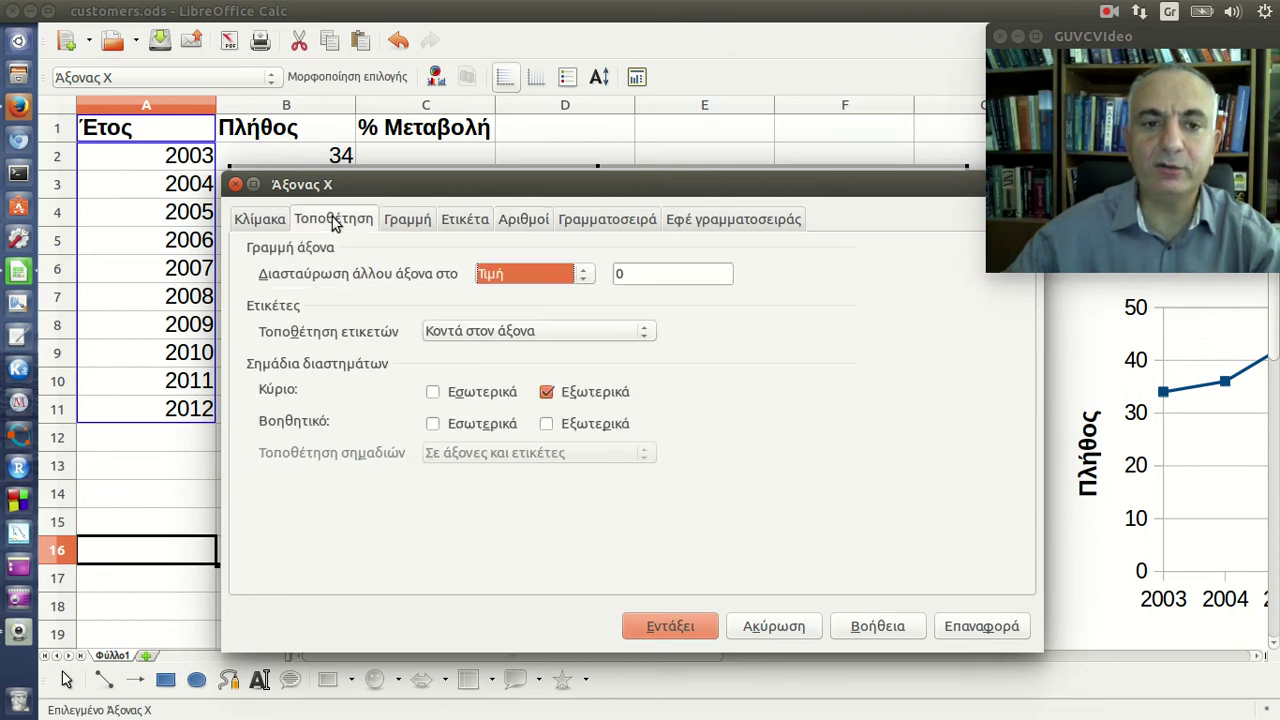
pyautogui.click(465, 342)
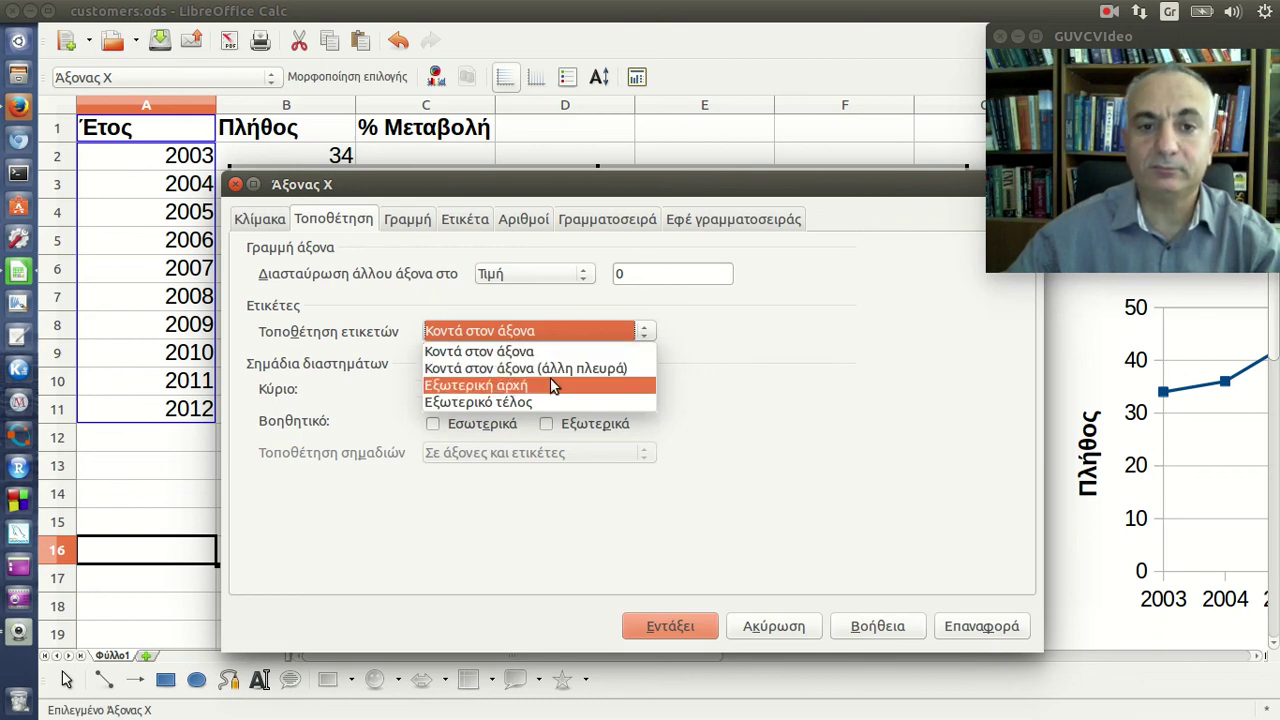
pyautogui.click(558, 392)
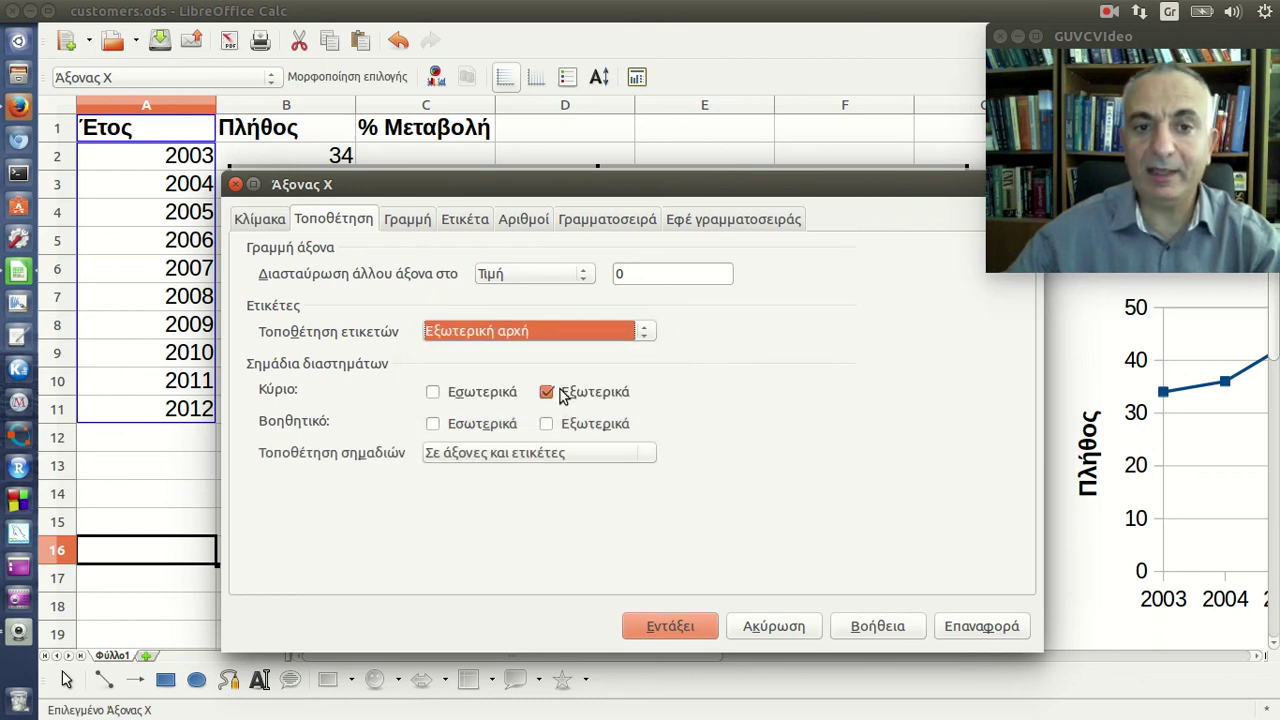
pyautogui.click(697, 627)
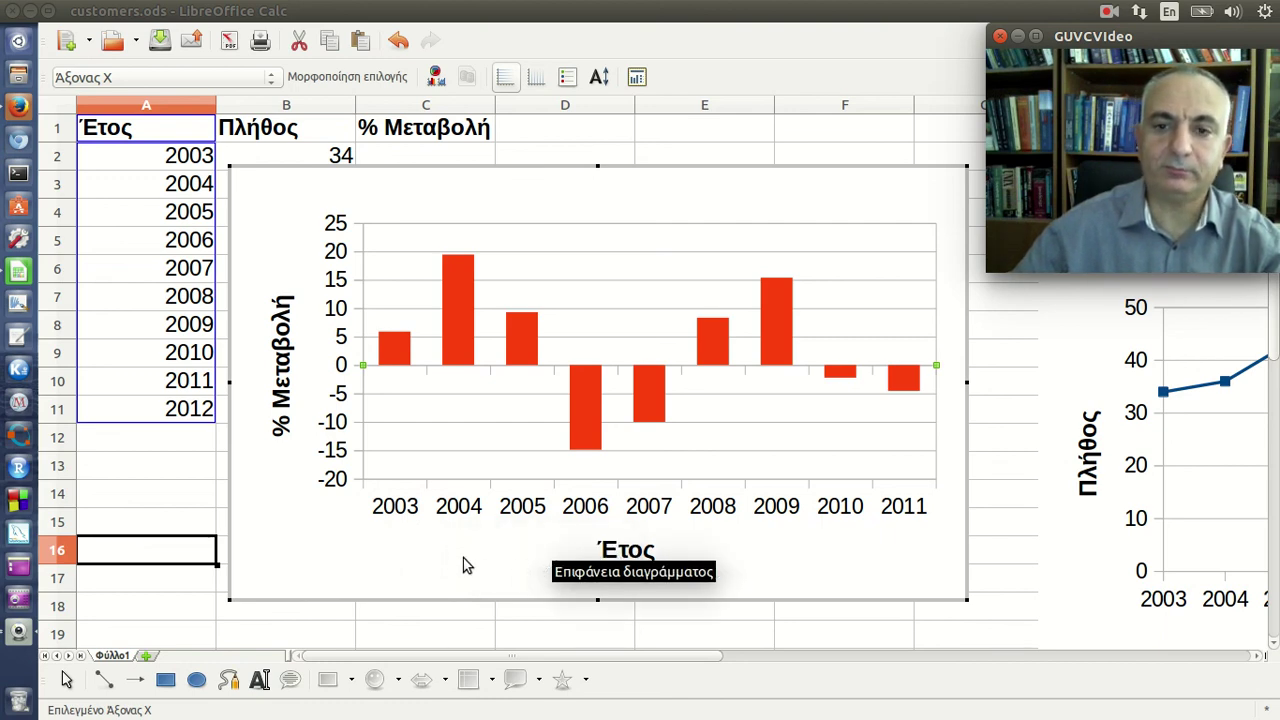
# Exit chart editing and resize the chart from its top-left corner and left edge
pyautogui.click(1008, 532)
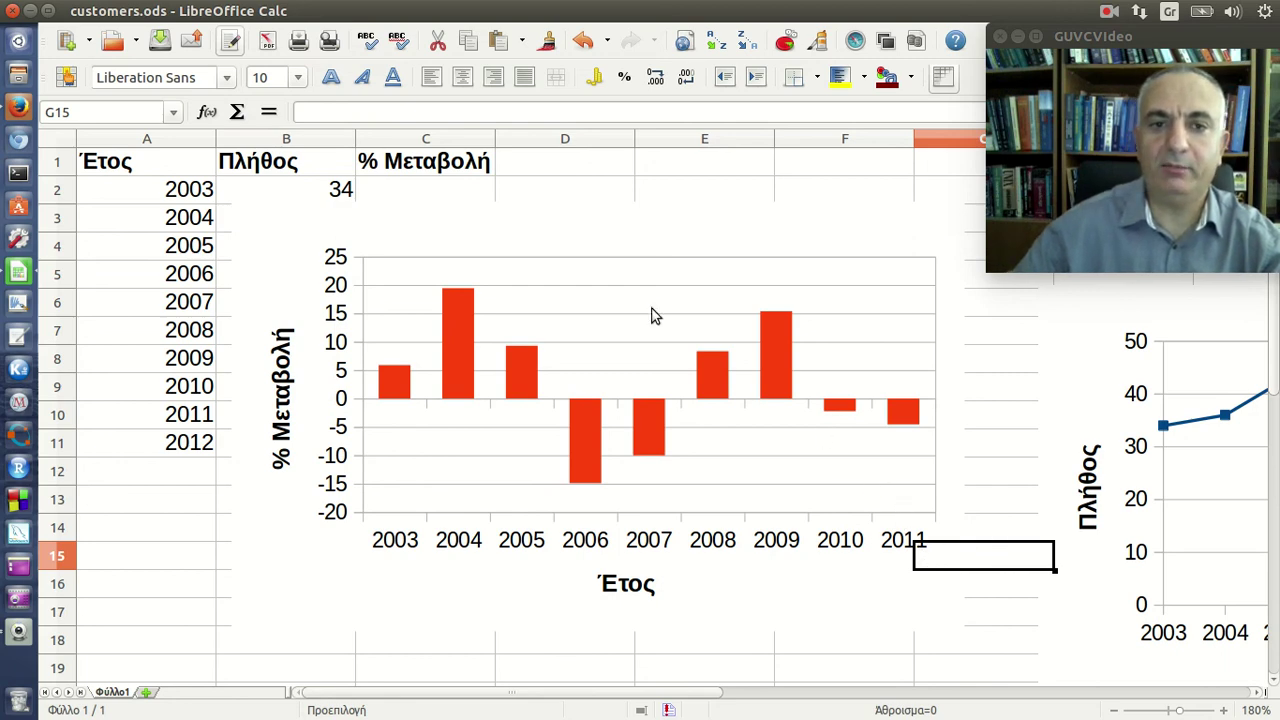
pyautogui.click(645, 245)
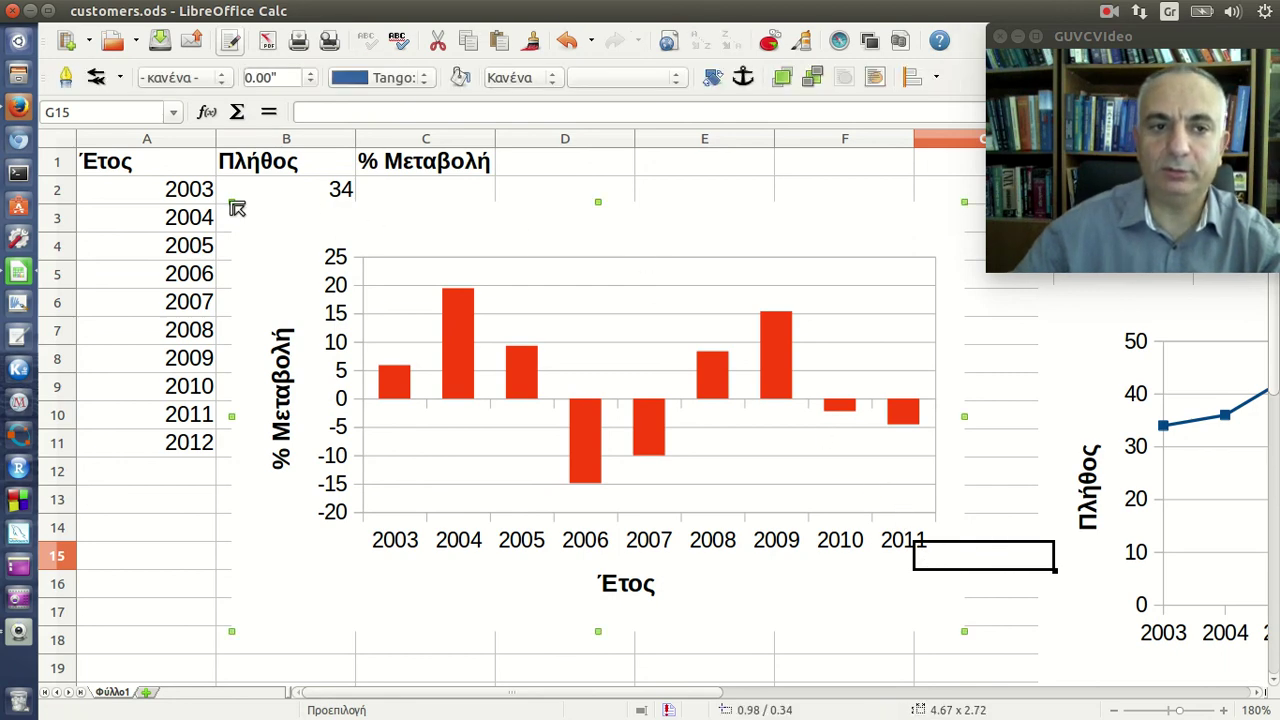
pyautogui.moveTo(230, 203); pyautogui.dragTo(370, 244)
pyautogui.click(257, 494)
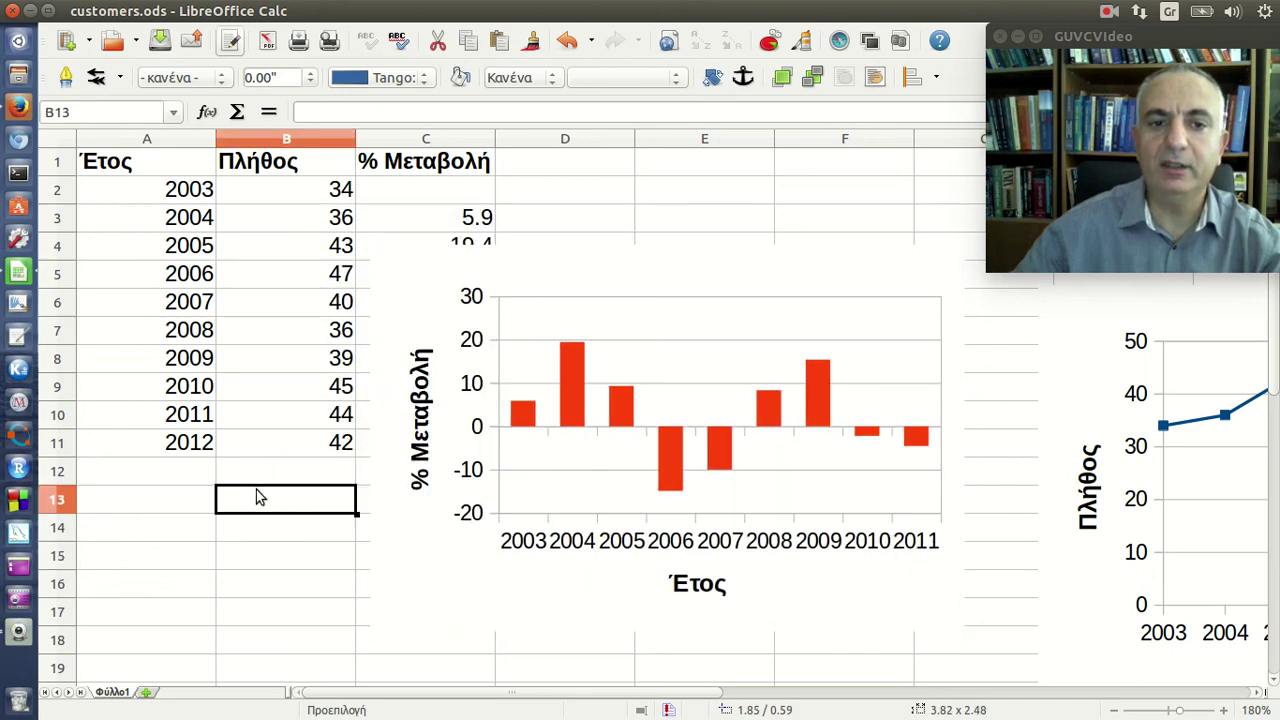
pyautogui.click(415, 292)
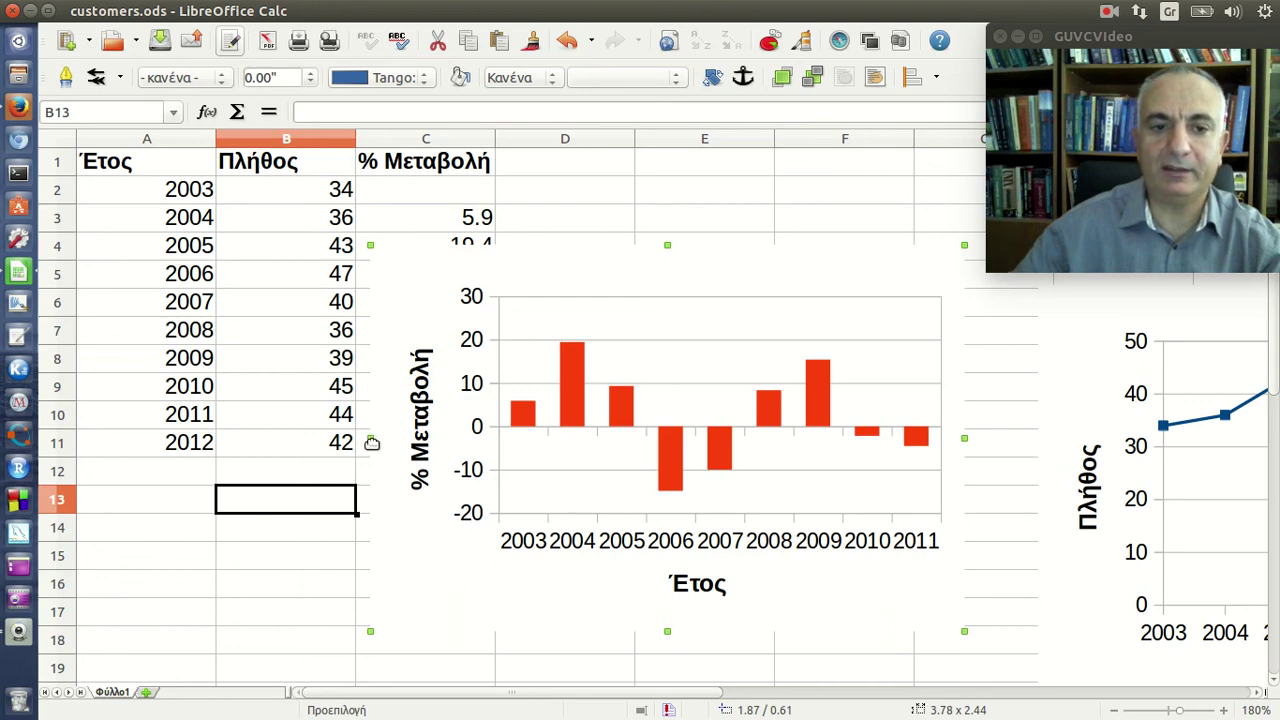
pyautogui.moveTo(371, 443); pyautogui.dragTo(311, 438)
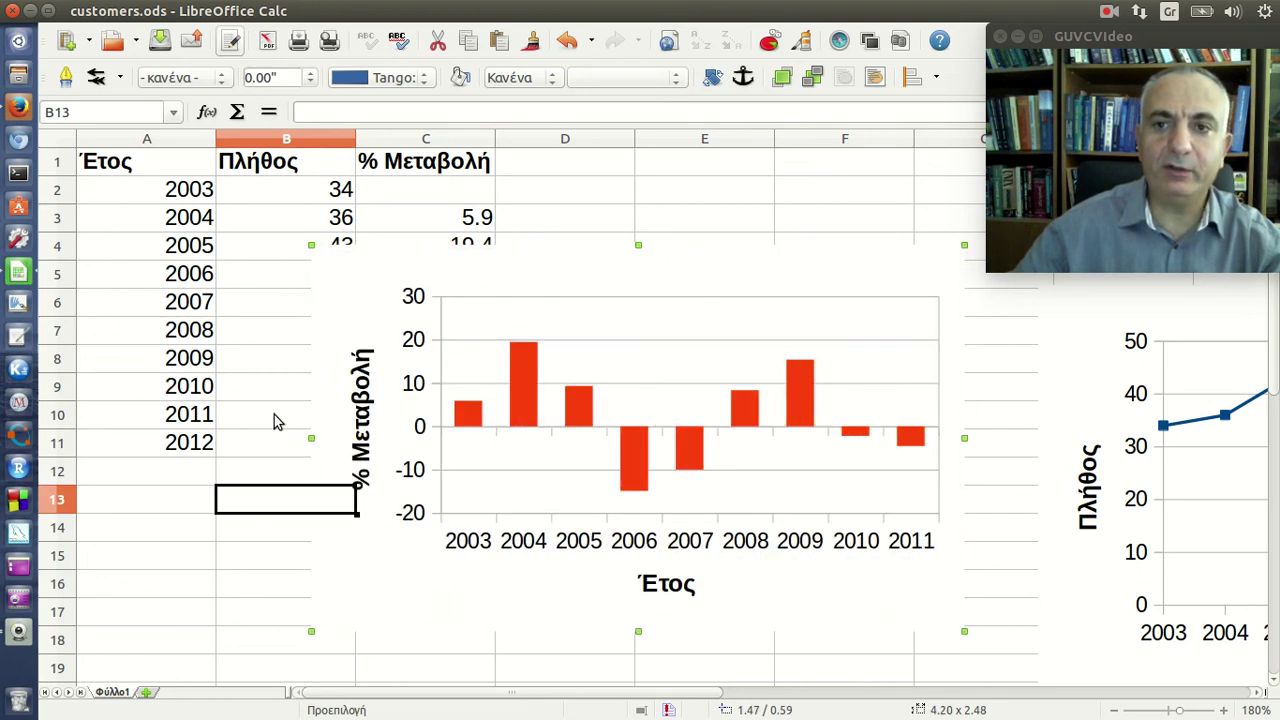
# Move the chart down below row 12 of the table
pyautogui.scroll(-1, 258, 430)
pyautogui.moveTo(429, 190); pyautogui.dragTo(282, 441)
pyautogui.scroll(-2, 689, 376)
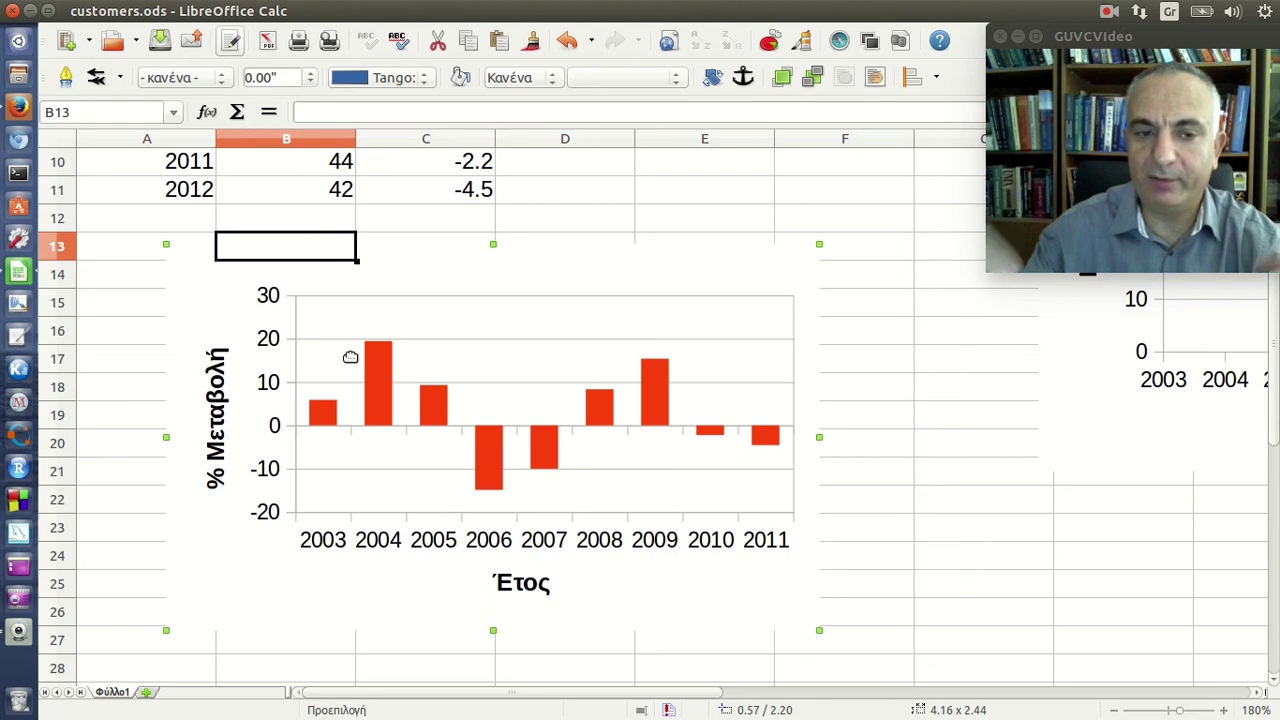
# Open the chart's Data Ranges and change the percent-change range end from $C$11 to $C$12
pyautogui.rightClick(437, 367)
pyautogui.doubleClick(376, 365)
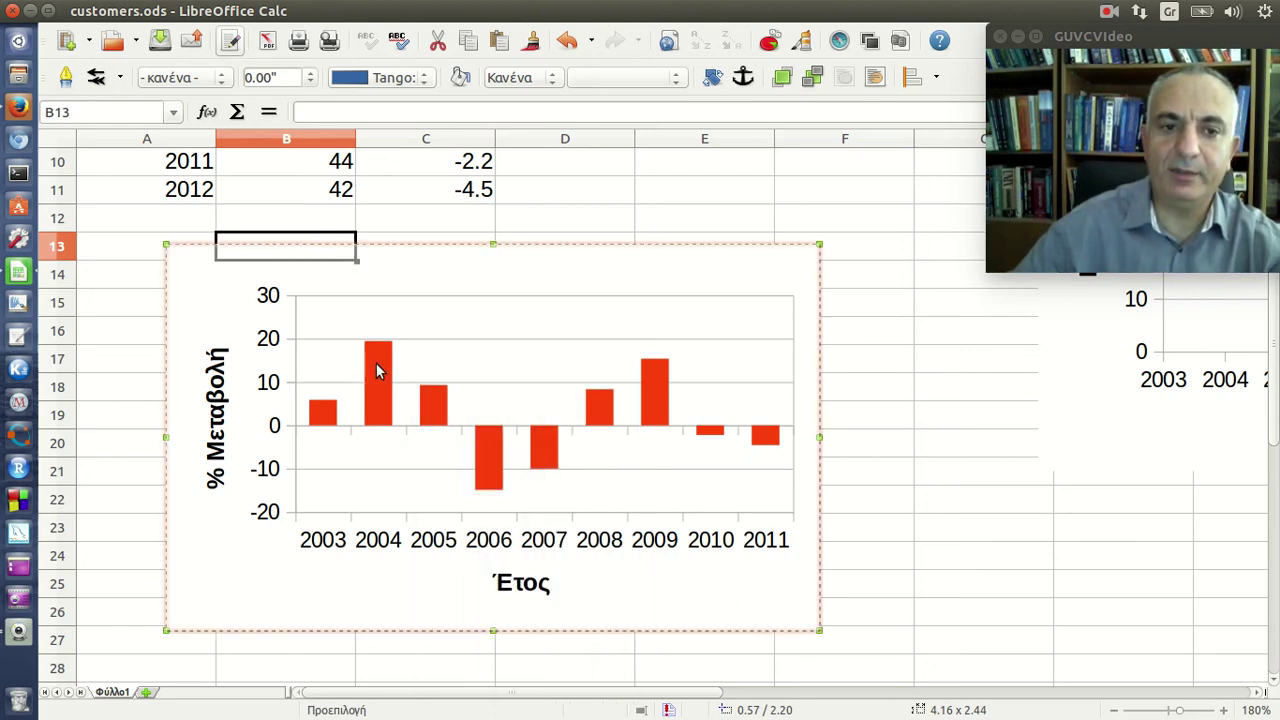
pyautogui.rightClick(376, 364)
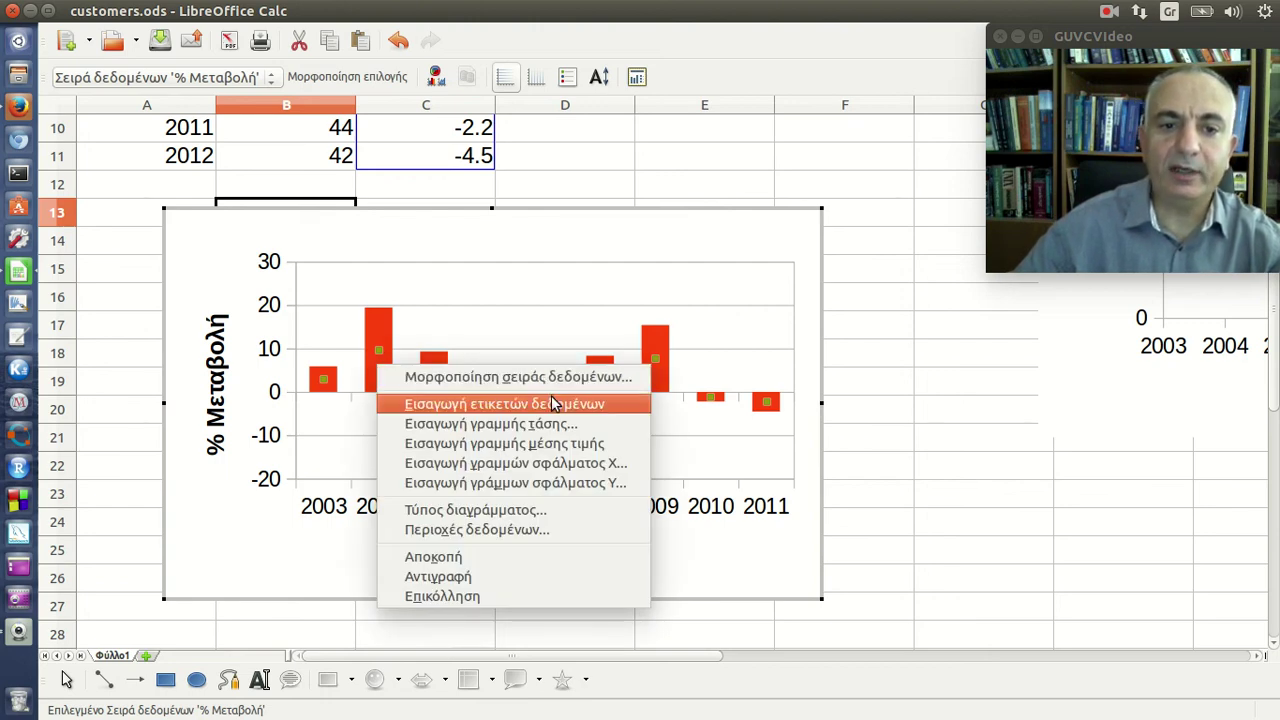
pyautogui.click(578, 530)
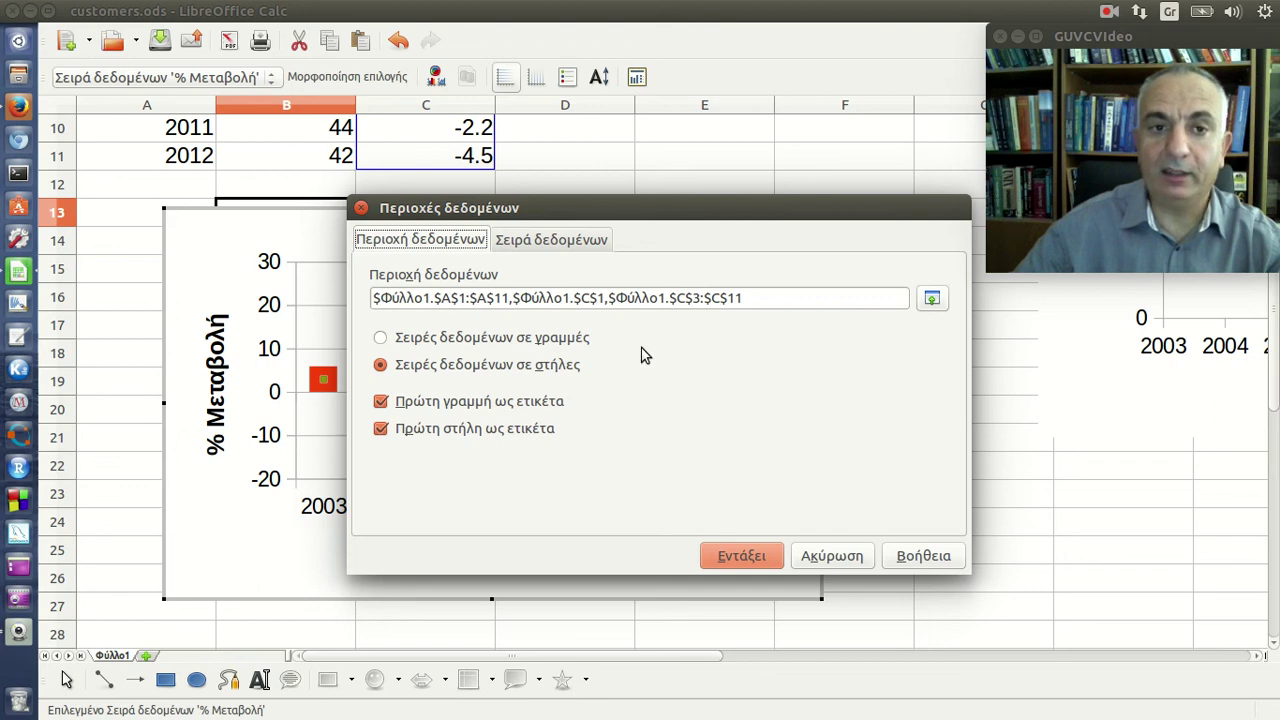
pyautogui.click(766, 299)
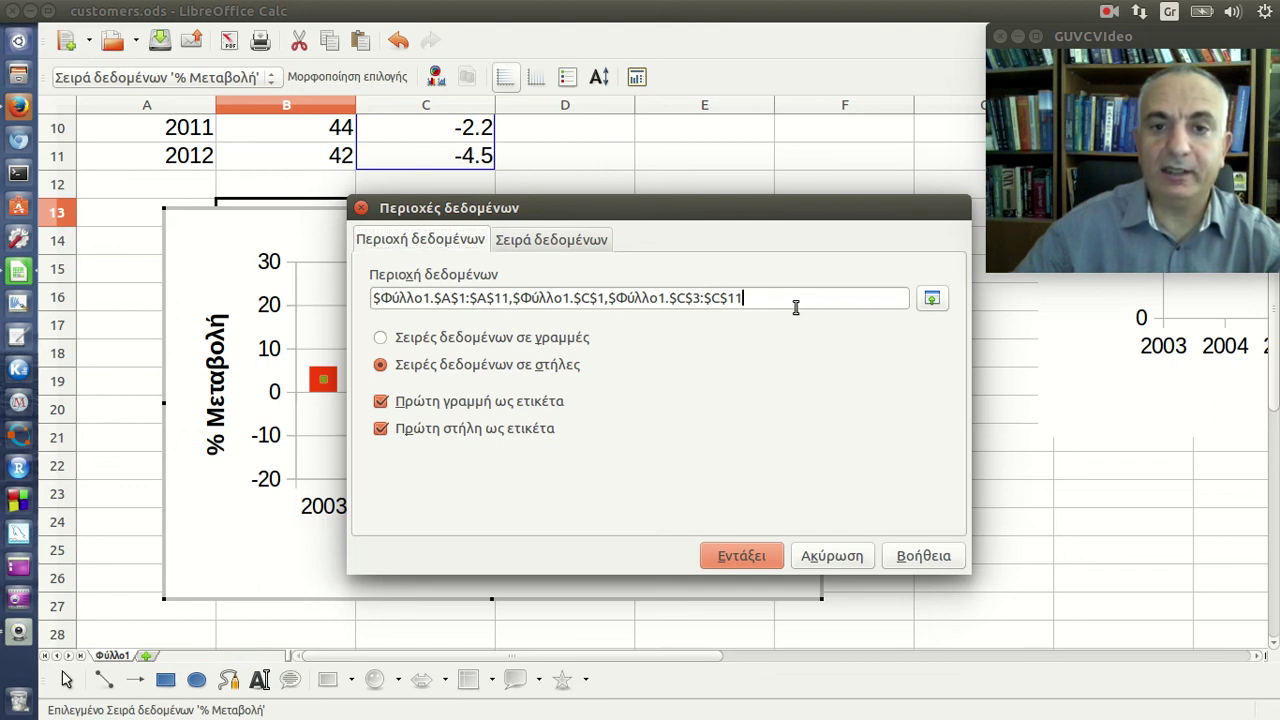
pyautogui.press('BackSpace')
pyautogui.write('2')
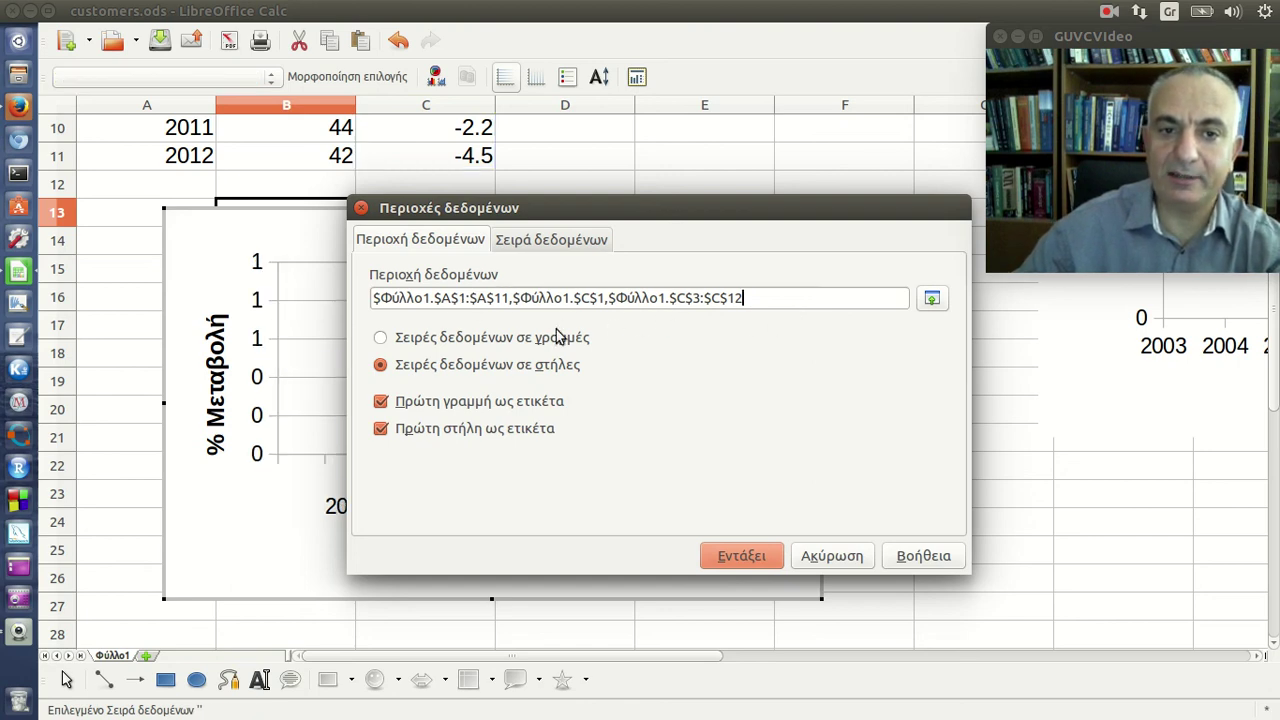
# Change the year range end from $A$11 to $A$12 and apply the new ranges
pyautogui.click(502, 298)
pyautogui.press('BackSpace')
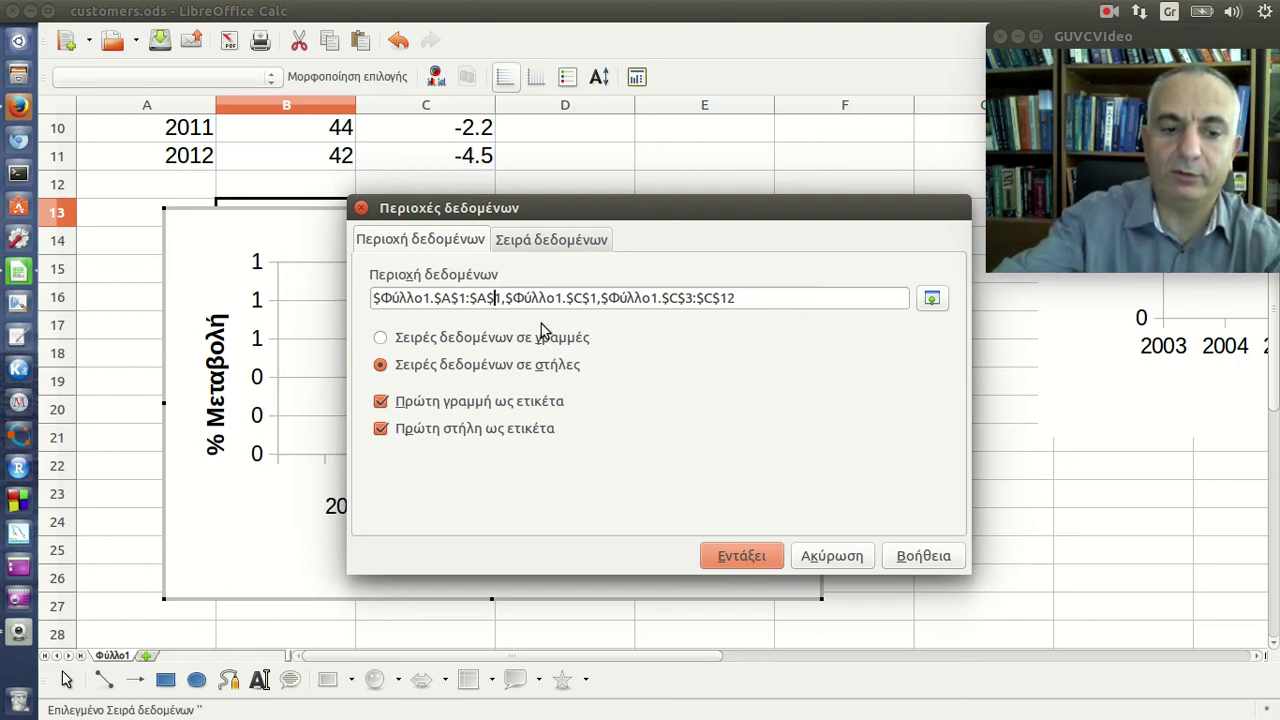
pyautogui.write('2')
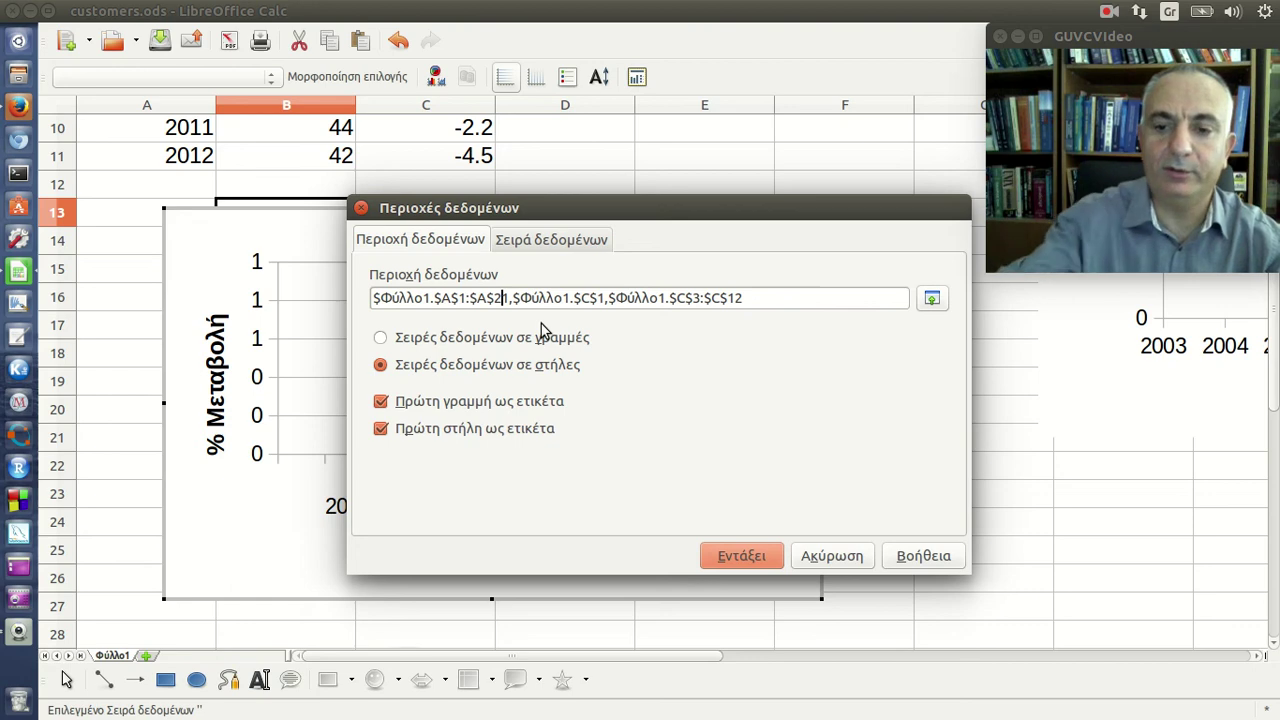
pyautogui.press('BackSpace')
pyautogui.write('2')
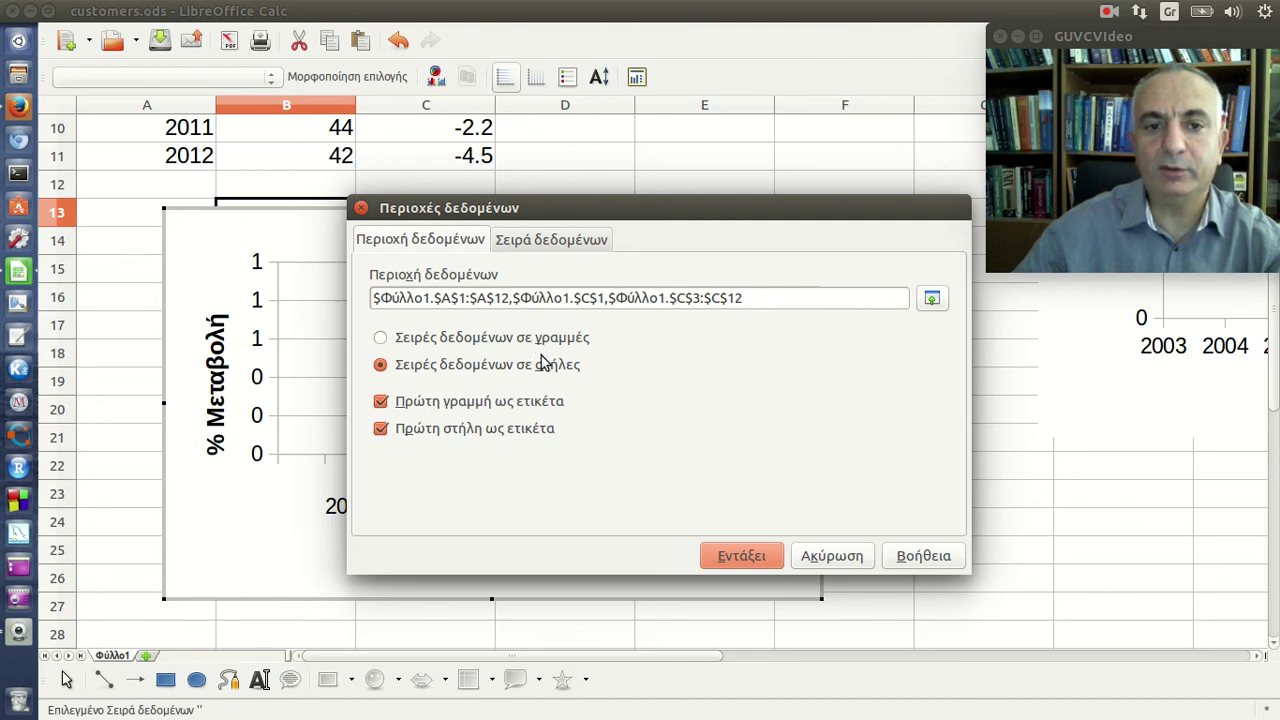
pyautogui.click(749, 563)
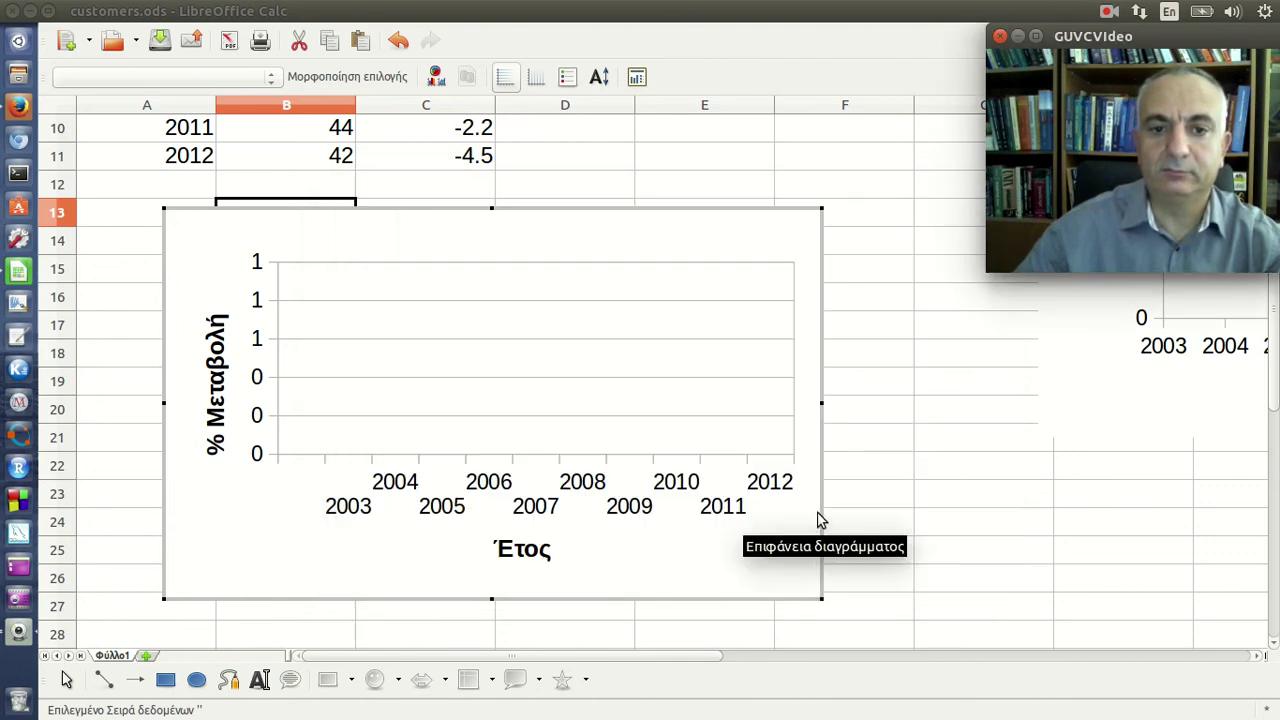
pyautogui.click(1108, 12)
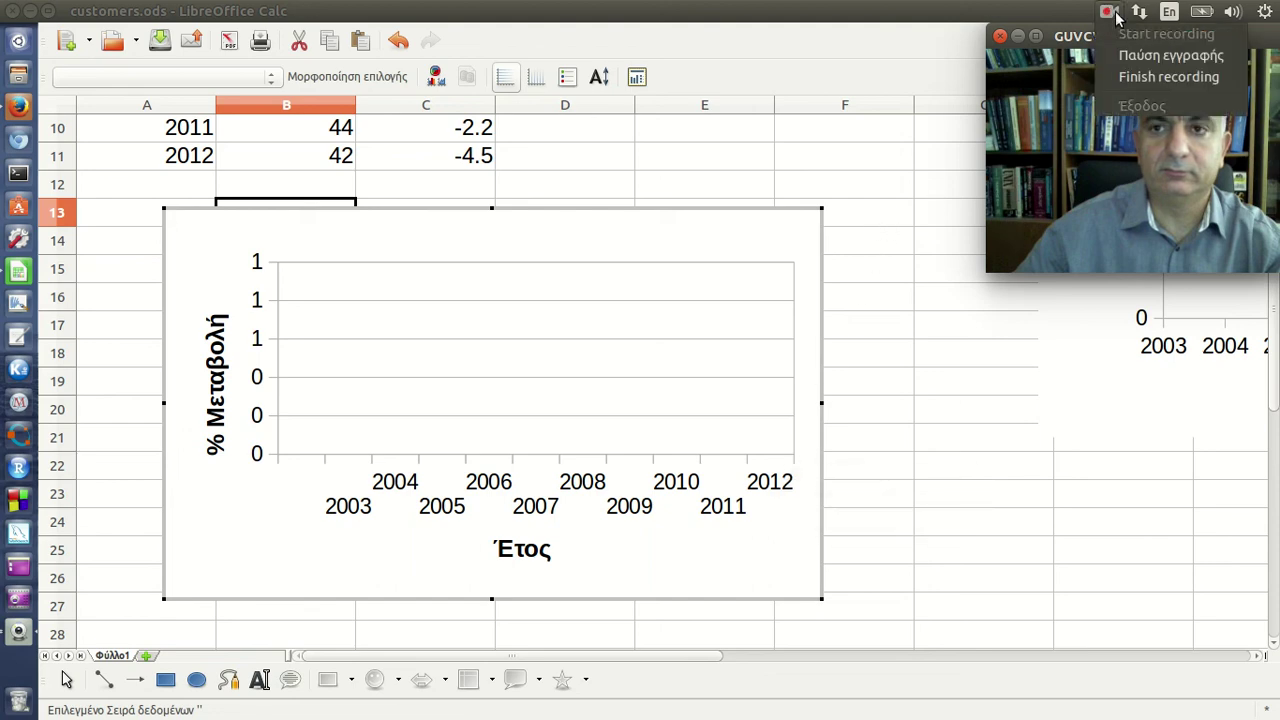